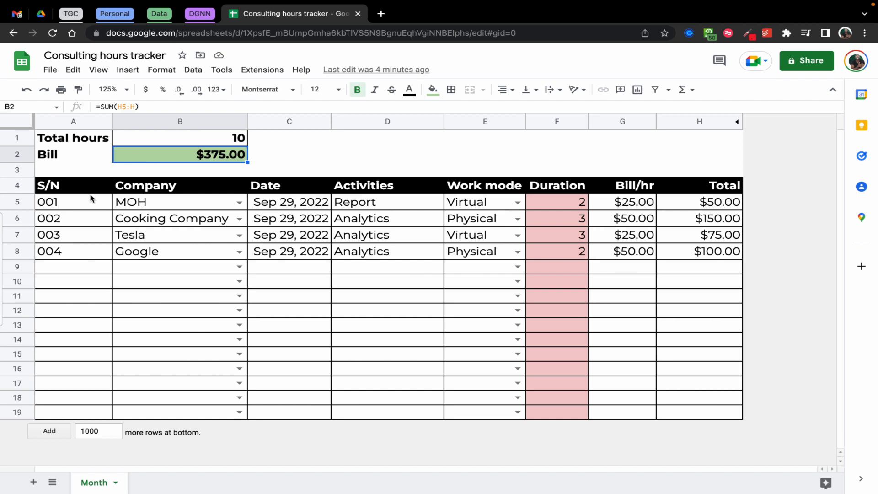
# Examine the tracker's S/N, Company, Activities, Work mode, Duration, Bill/hr and Total columns
pyautogui.click(88, 190)
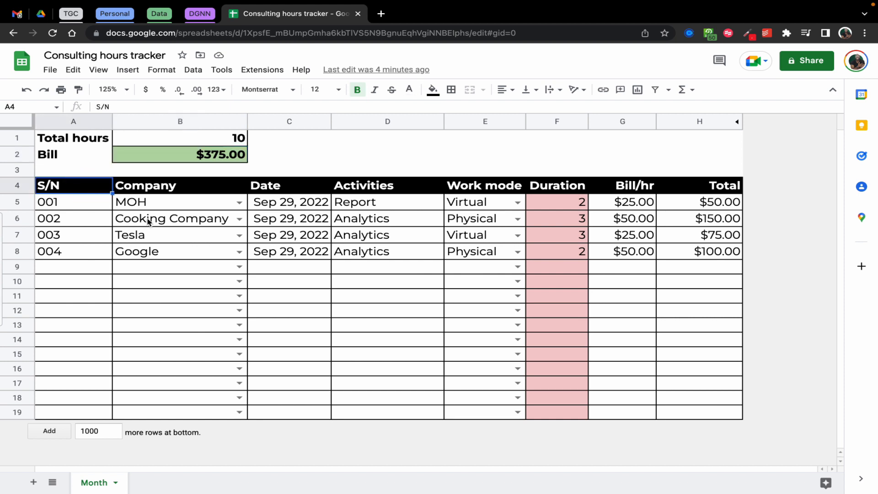
pyautogui.moveTo(188, 205); pyautogui.dragTo(192, 266)
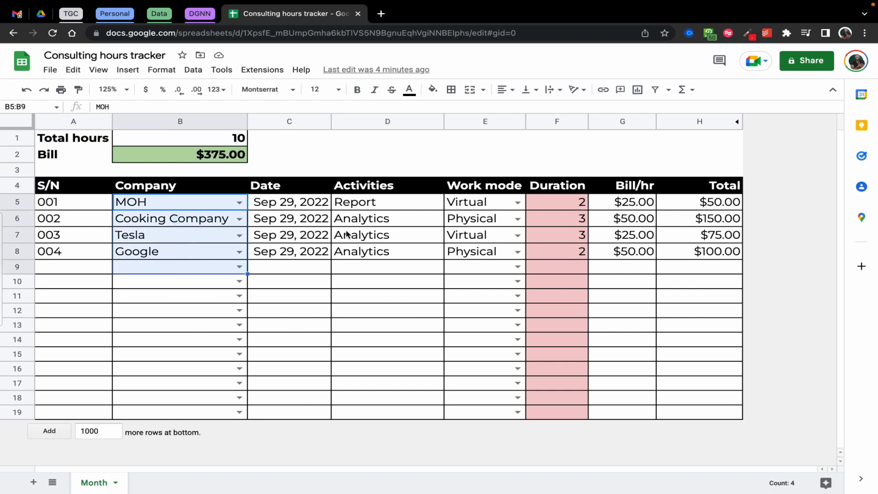
pyautogui.moveTo(383, 207); pyautogui.dragTo(392, 249)
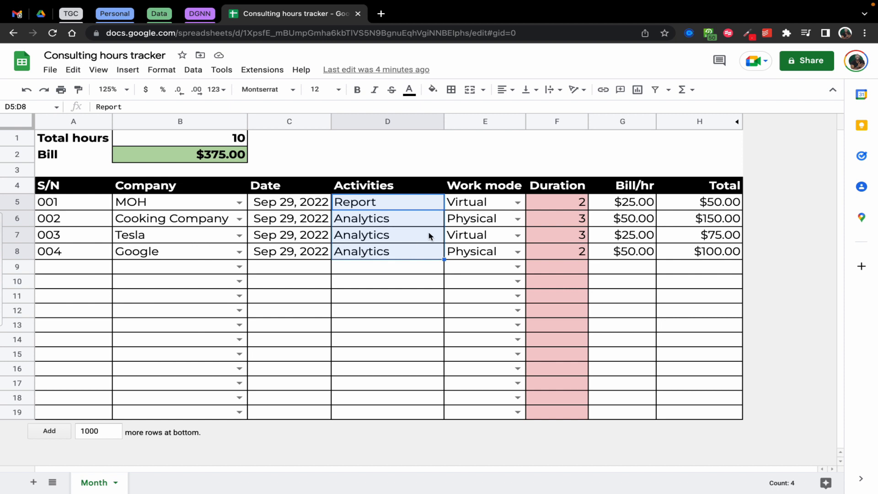
pyautogui.moveTo(473, 207); pyautogui.dragTo(484, 251)
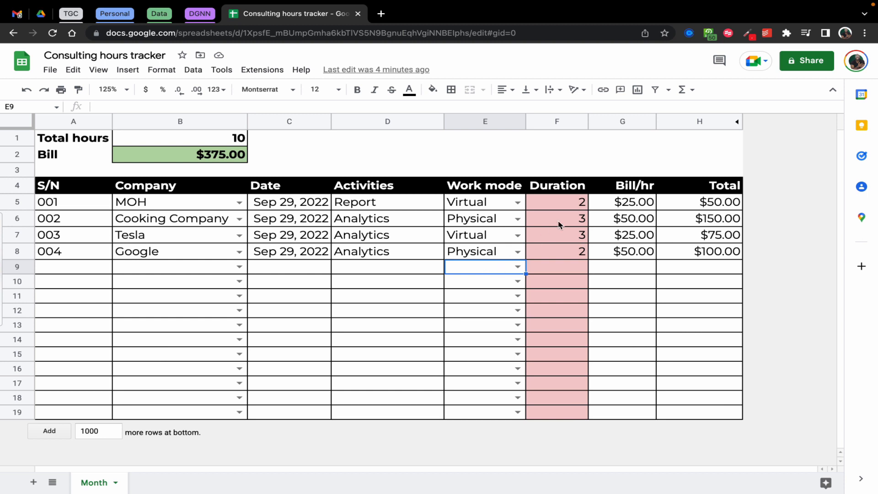
pyautogui.moveTo(562, 201); pyautogui.dragTo(571, 251)
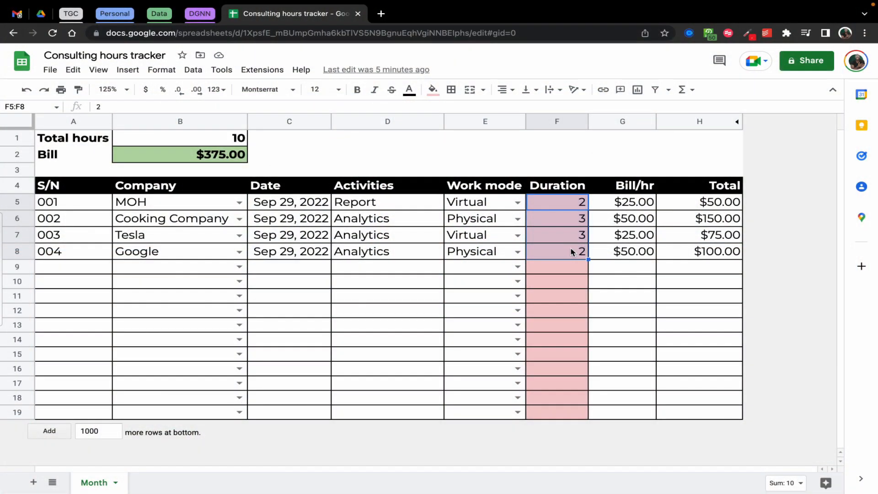
pyautogui.moveTo(633, 201); pyautogui.dragTo(636, 255)
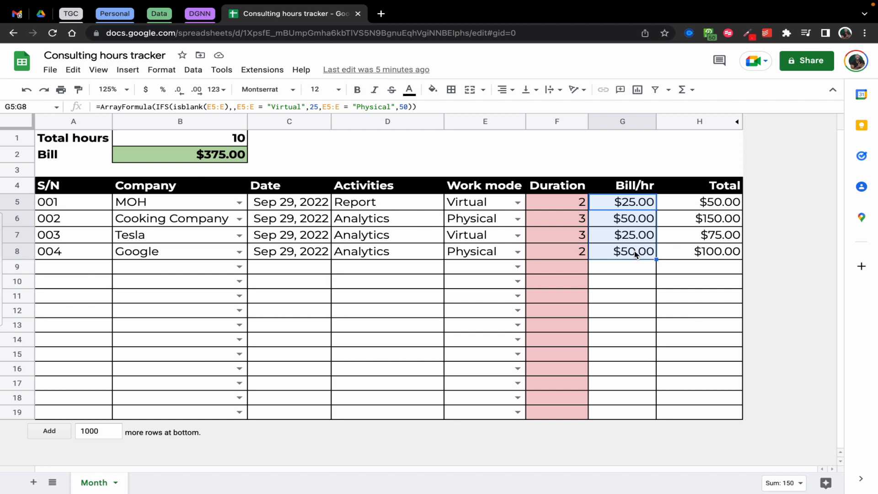
pyautogui.moveTo(683, 208); pyautogui.dragTo(676, 248)
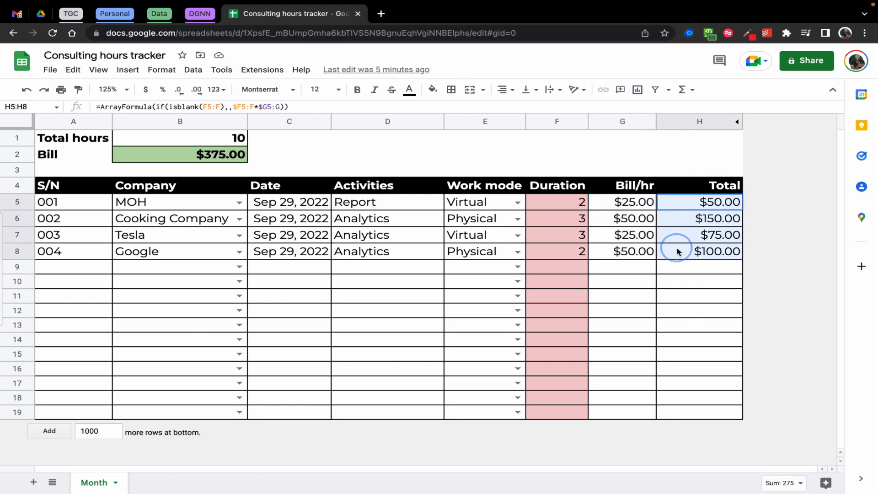
# Check how Duration and Bill/hr feed the Total column and the Total hours and Bill summary cells
pyautogui.click(567, 206)
pyautogui.click(625, 206)
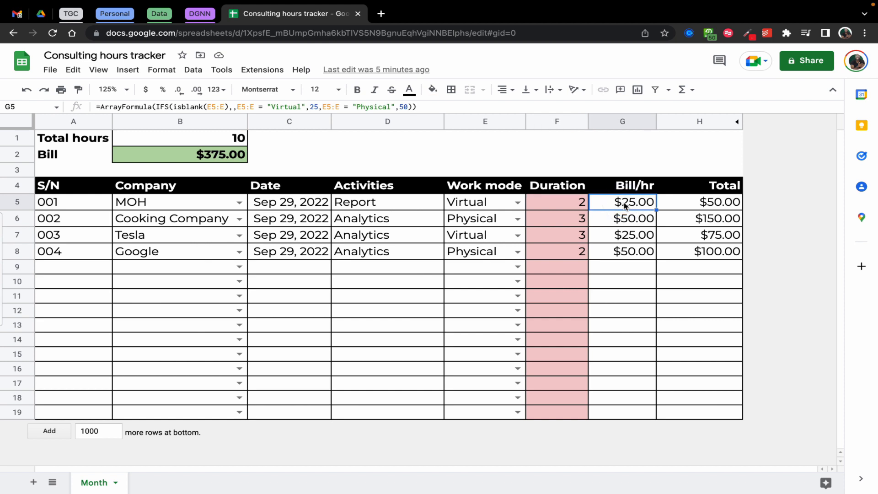
pyautogui.click(713, 210)
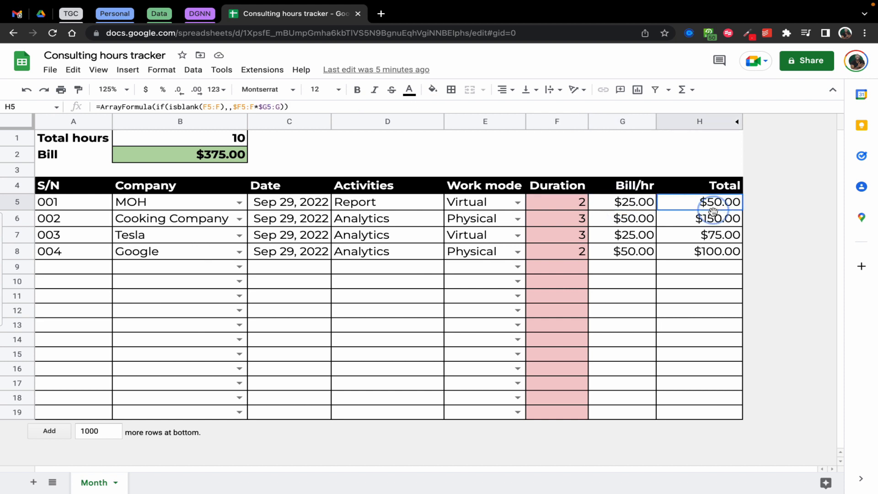
pyautogui.moveTo(713, 210); pyautogui.dragTo(701, 255)
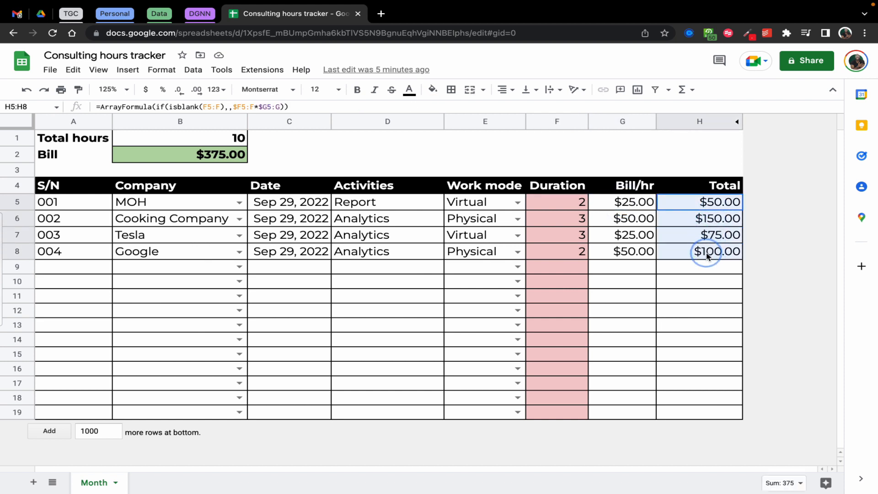
pyautogui.click(181, 155)
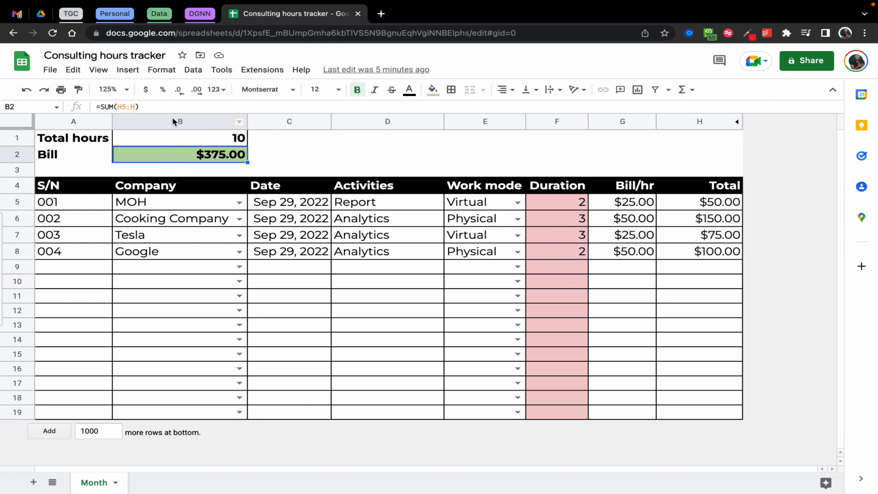
pyautogui.click(203, 139)
pyautogui.moveTo(565, 206); pyautogui.dragTo(564, 249)
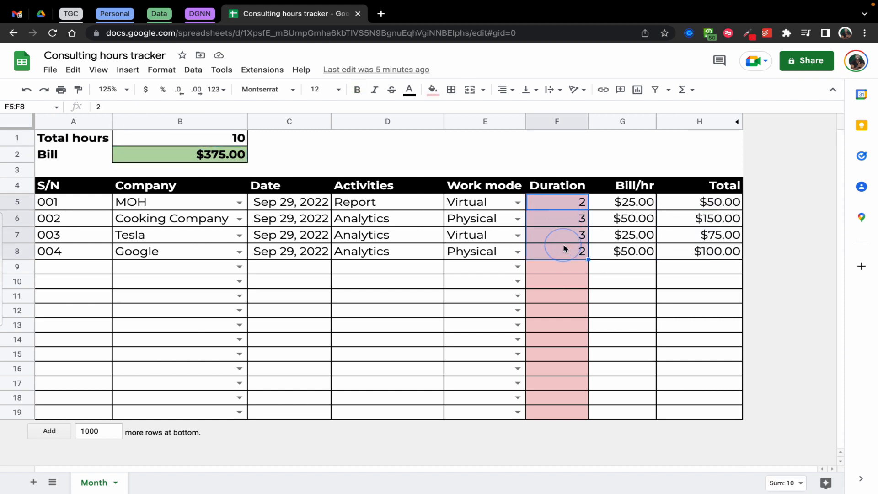
pyautogui.click(228, 142)
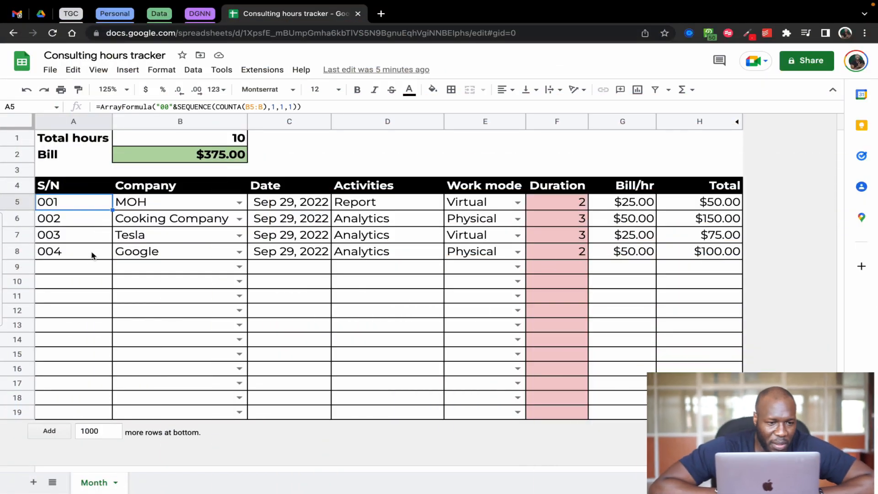
# Select the first S/N cell, A5, and enlarge the browser's page zoom by two levels
pyautogui.click(92, 266)
pyautogui.click(83, 204)
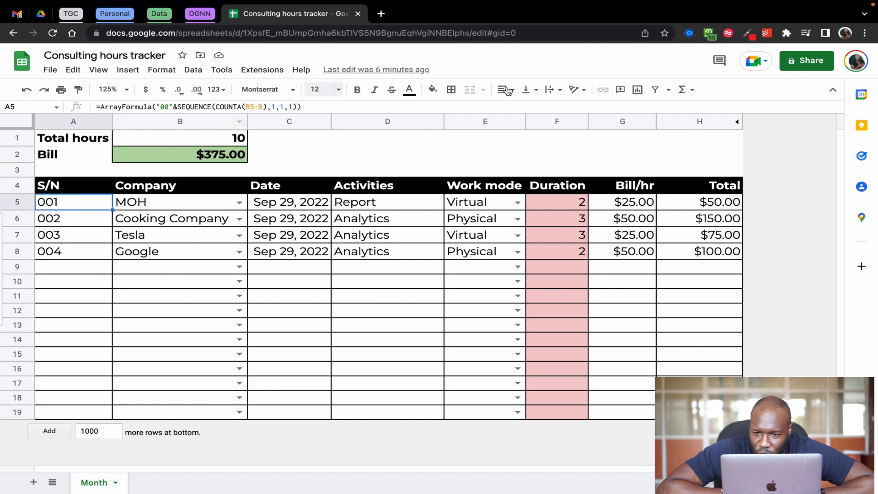
pyautogui.click(865, 33)
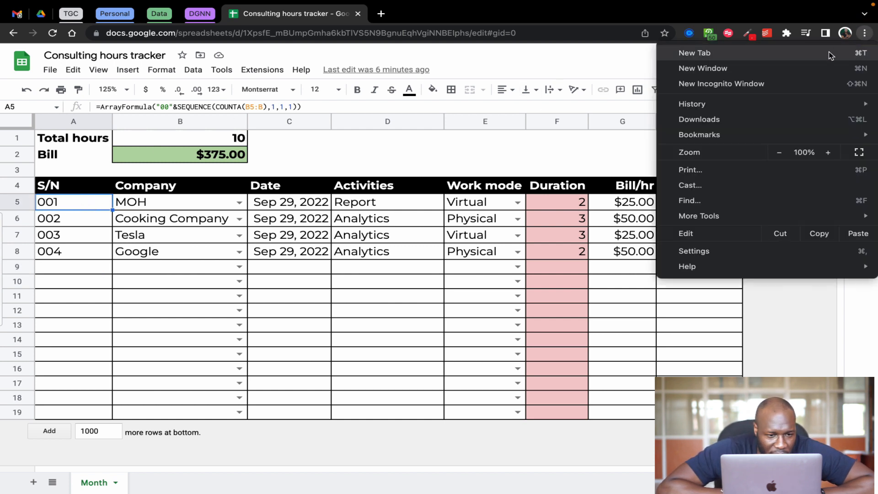
pyautogui.click(829, 155)
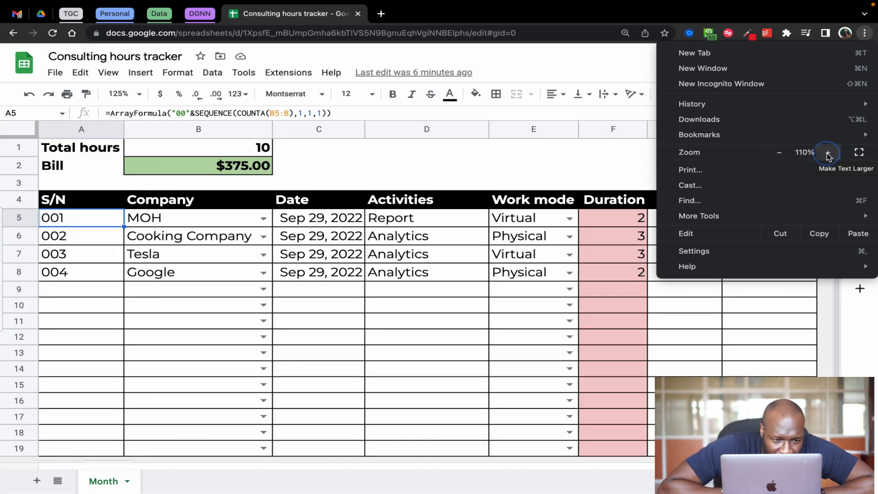
pyautogui.click(828, 155)
pyautogui.click(453, 184)
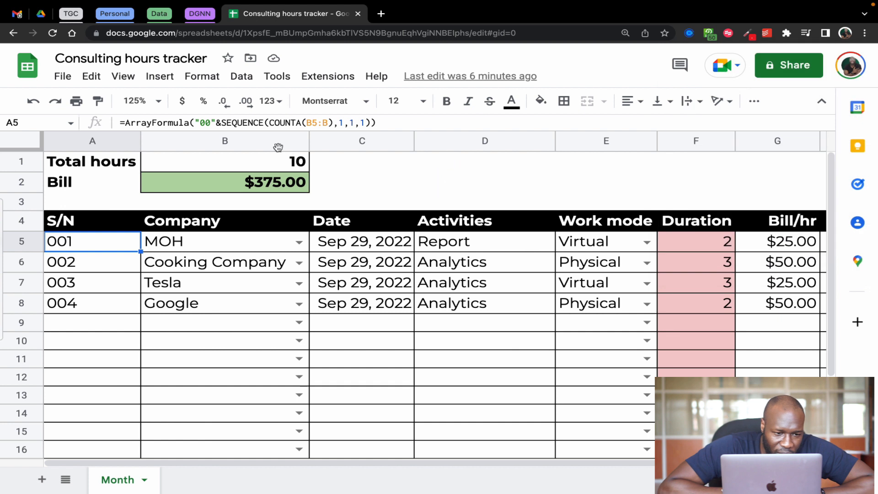
# Review the serial number formula in A5, focusing on its SEQUENCE and COUNTA part, and leave it unedited
pyautogui.moveTo(120, 123); pyautogui.dragTo(398, 121)
pyautogui.moveTo(221, 123); pyautogui.dragTo(372, 124)
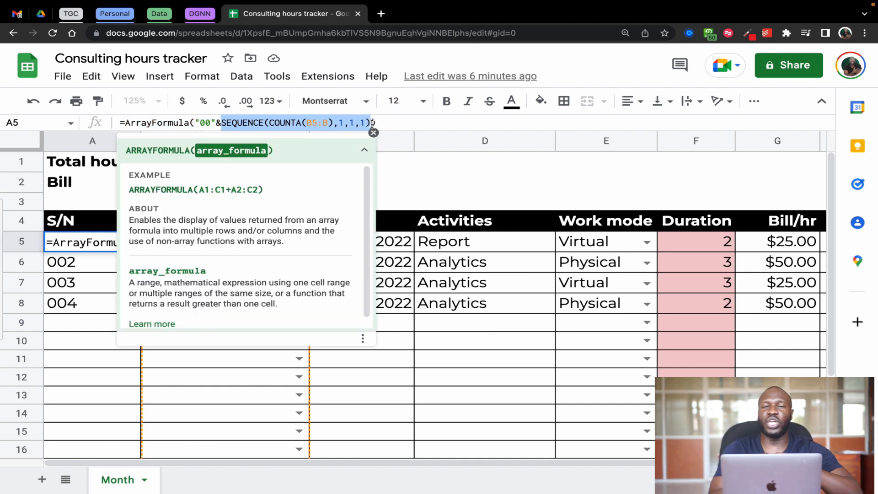
pyautogui.click(385, 124)
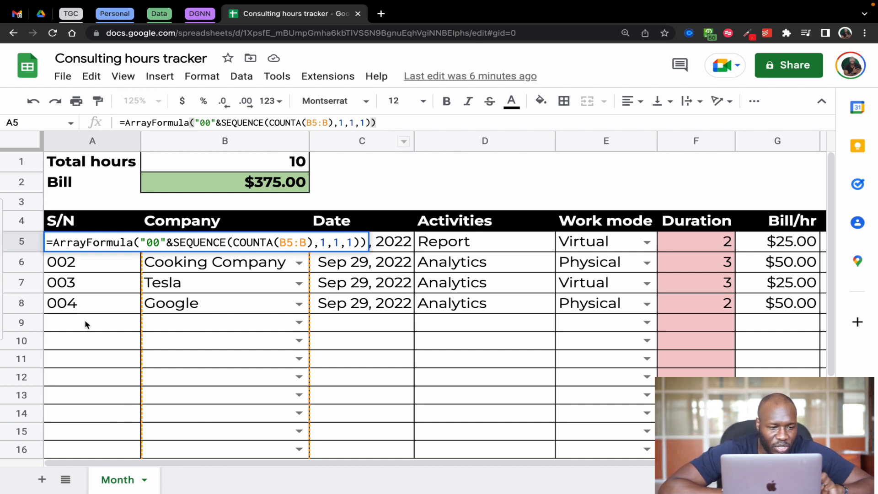
pyautogui.press('Return')
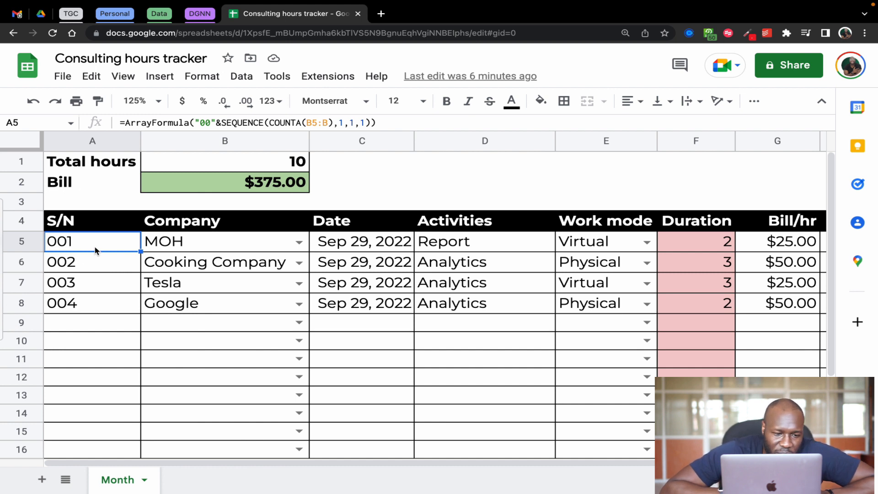
# Clear the serial numbers from A5:A8 in the S/N column
pyautogui.moveTo(109, 243); pyautogui.dragTo(113, 304)
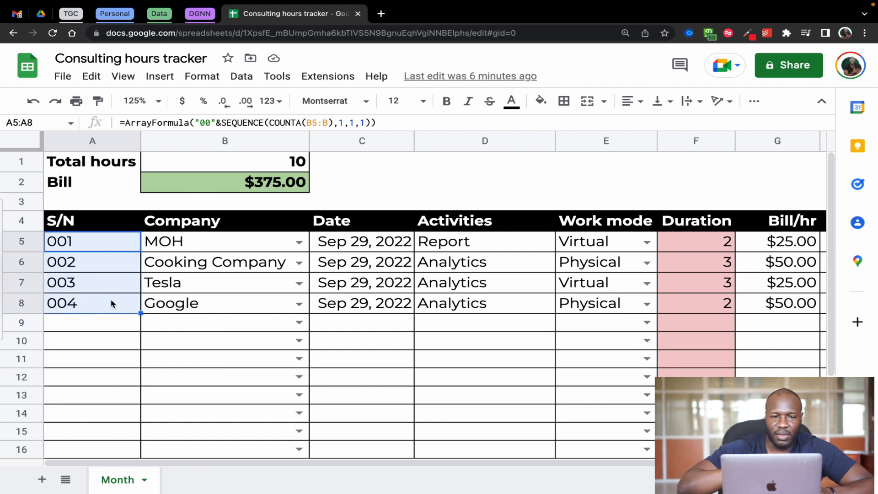
pyautogui.press('Delete')
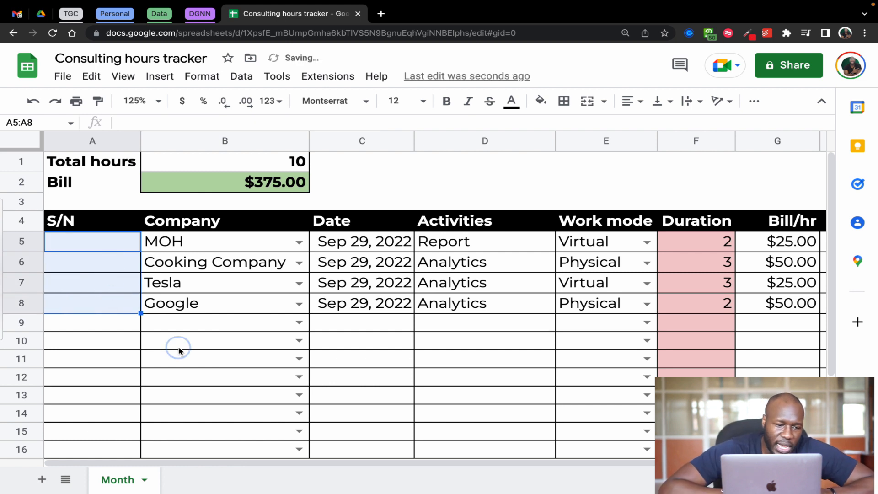
pyautogui.click(179, 348)
# Inspect the company entries in B5:B8 and the dropdown choices in B5, keeping MOH selected
pyautogui.click(104, 247)
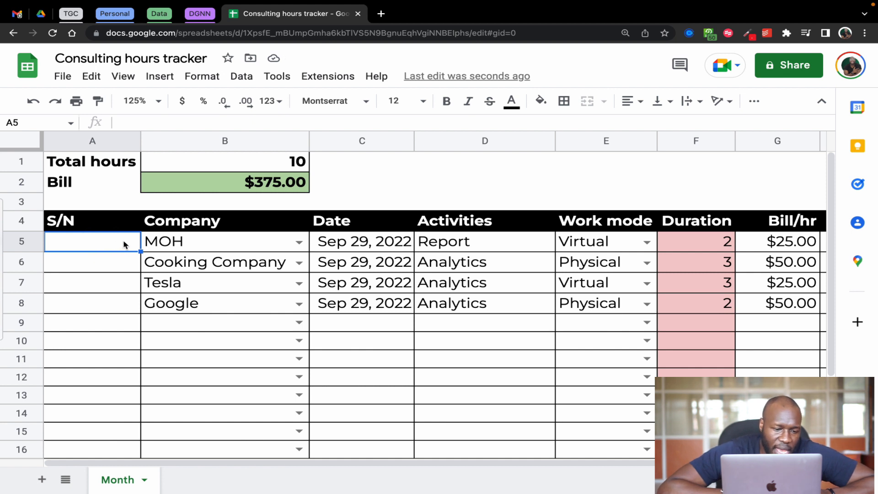
pyautogui.click(188, 243)
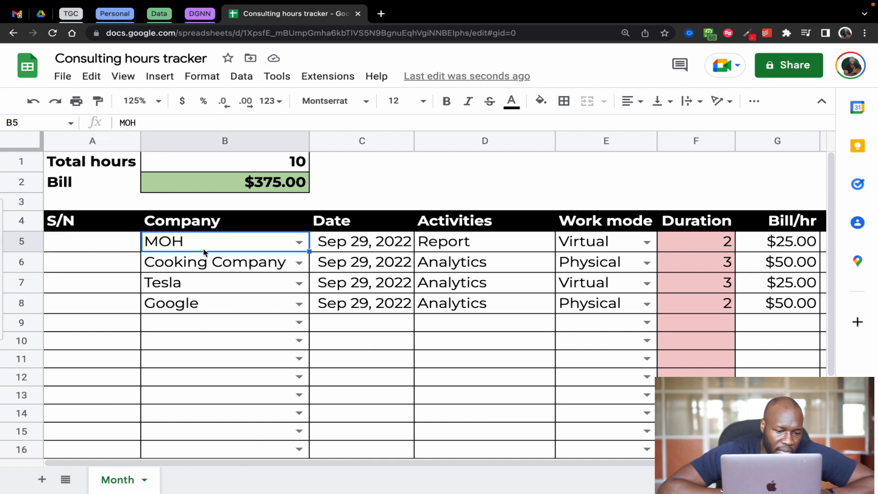
pyautogui.click(215, 269)
pyautogui.click(218, 283)
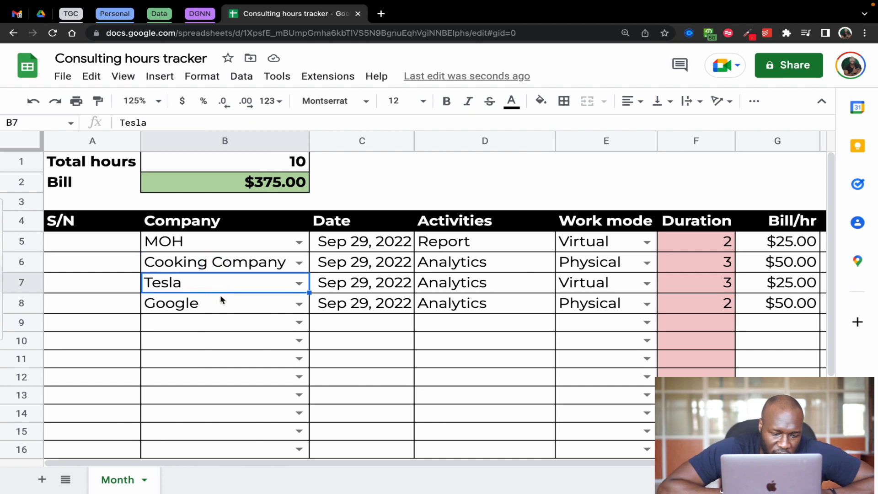
pyautogui.click(221, 299)
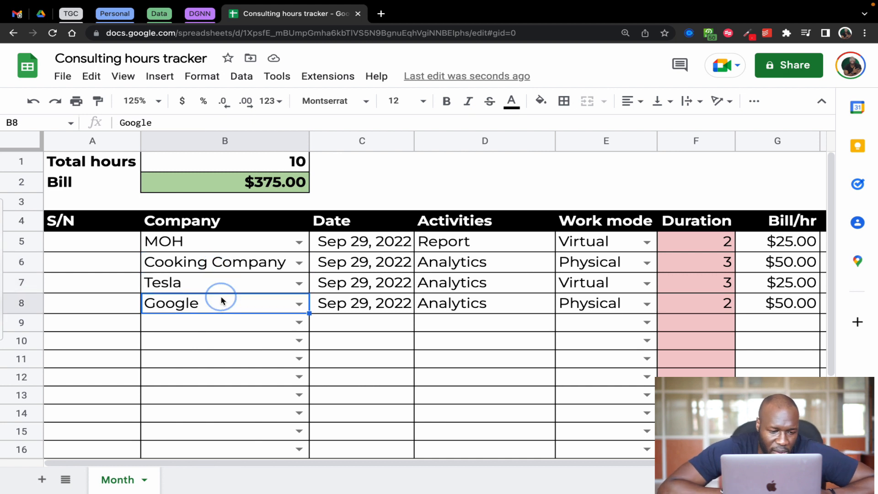
pyautogui.click(299, 246)
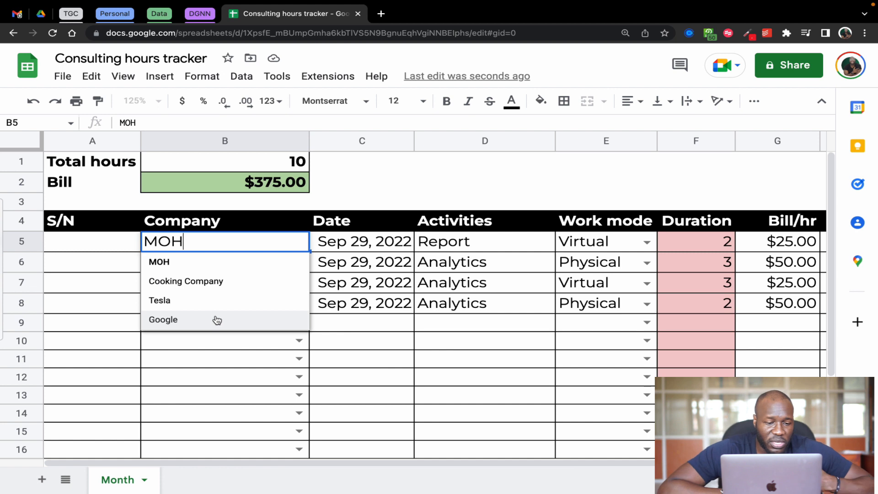
pyautogui.click(228, 266)
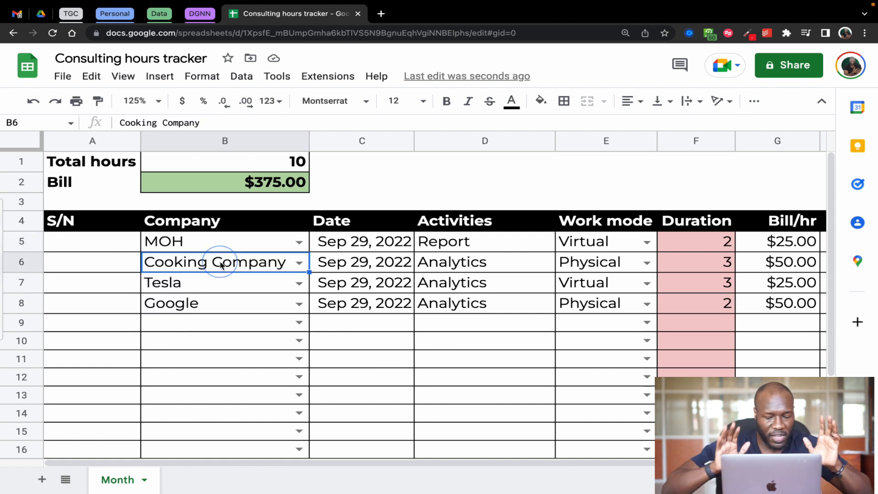
# Enter =SEQUENCE(6,1,1,1) in A5 to number six rows in one column, and check the filled range A5:A10
pyautogui.click(117, 242)
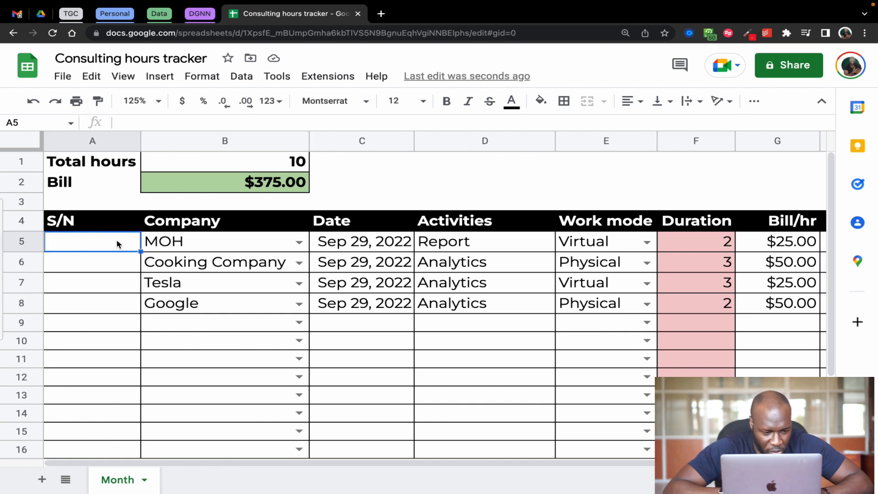
pyautogui.write('=seq')
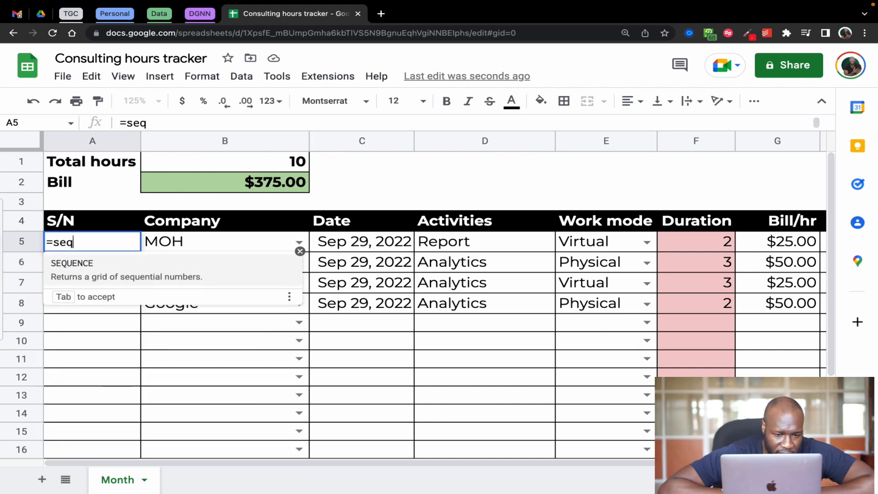
pyautogui.press('Tab')
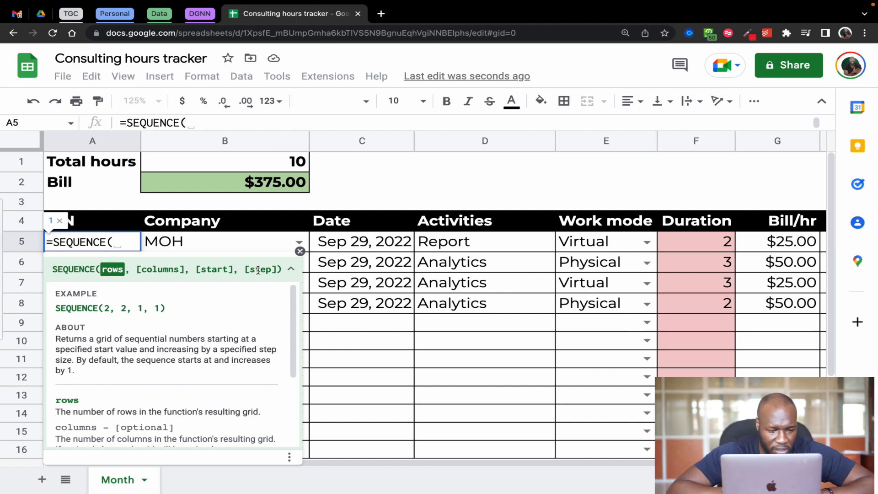
pyautogui.write('6')
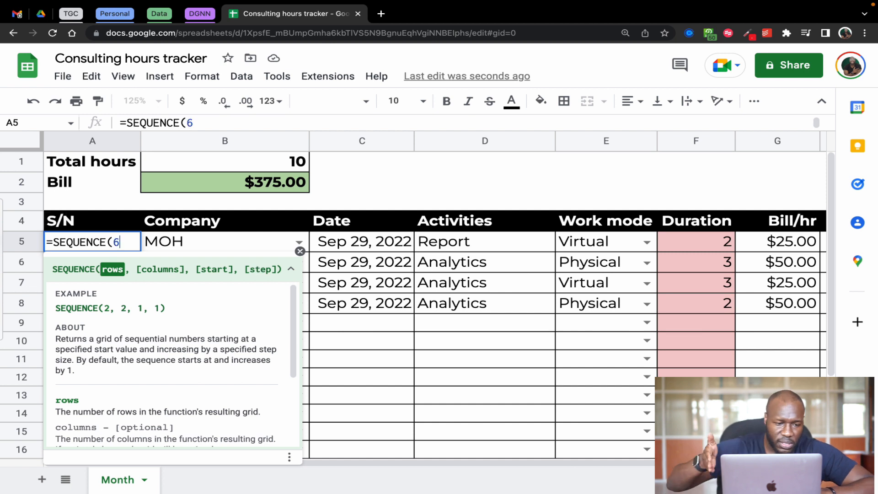
pyautogui.write(', ')
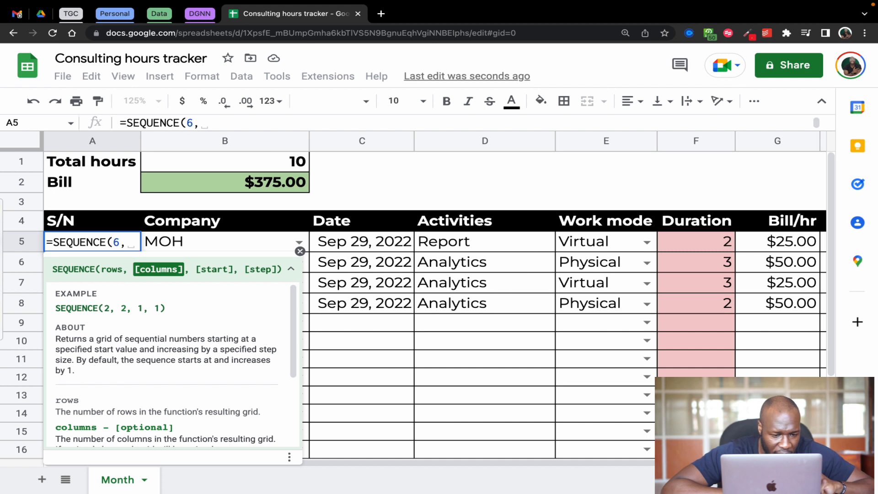
pyautogui.write('1')
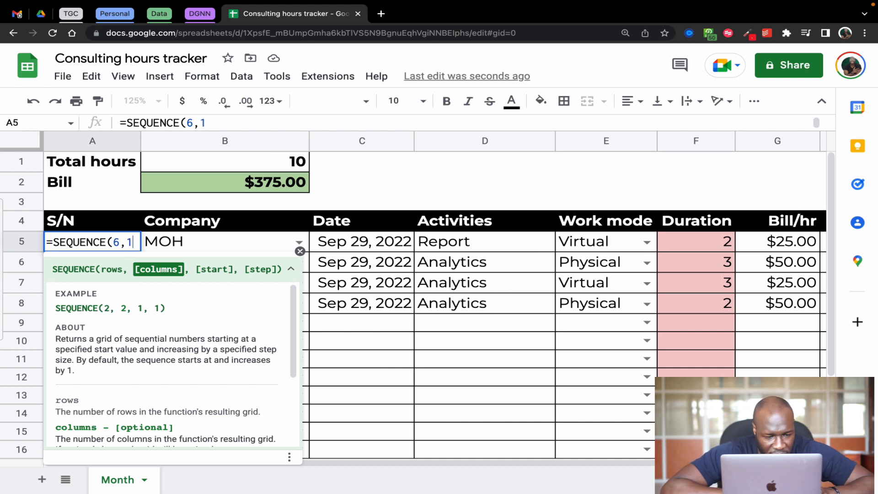
pyautogui.write(',1')
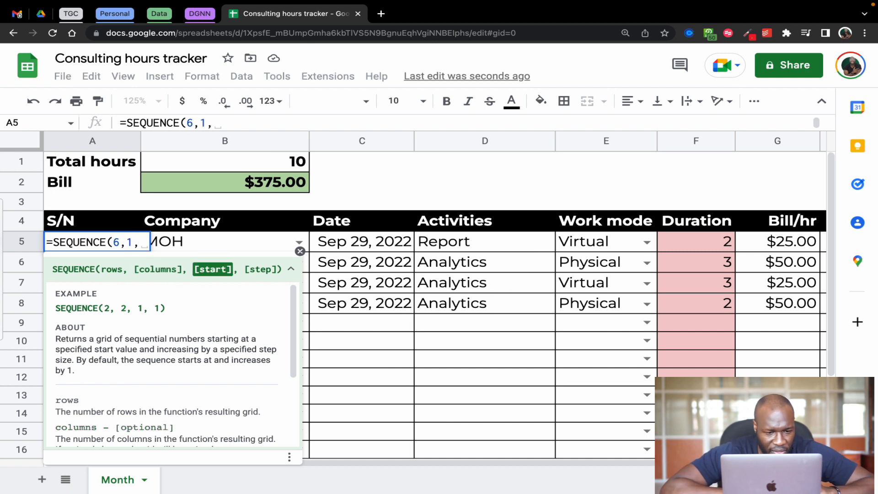
pyautogui.write(', ')
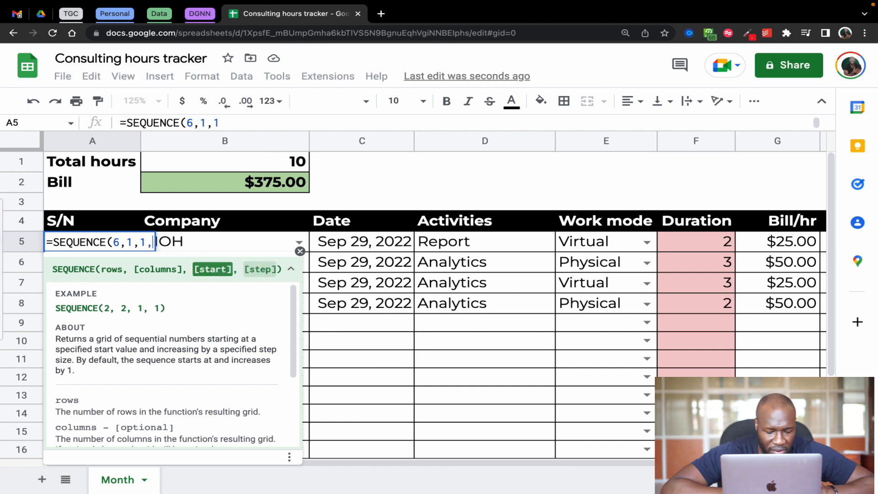
pyautogui.write('1')
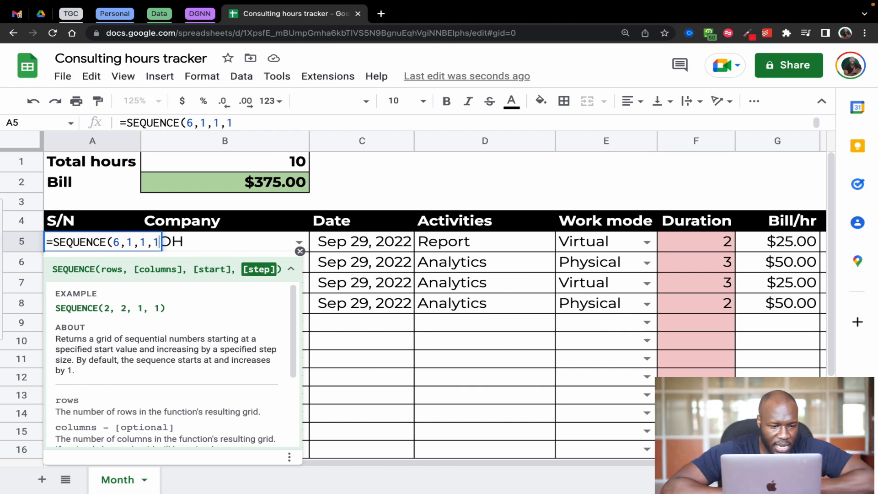
pyautogui.write(')')
pyautogui.press('Return')
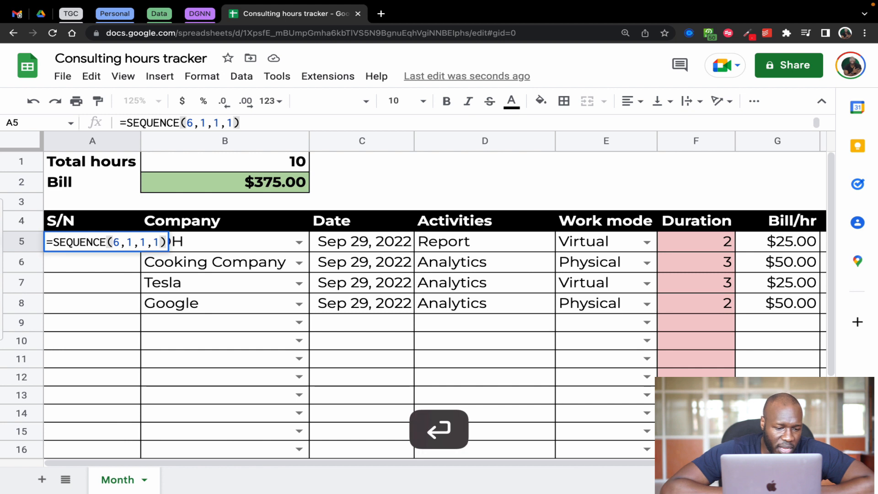
pyautogui.moveTo(121, 241); pyautogui.dragTo(122, 345)
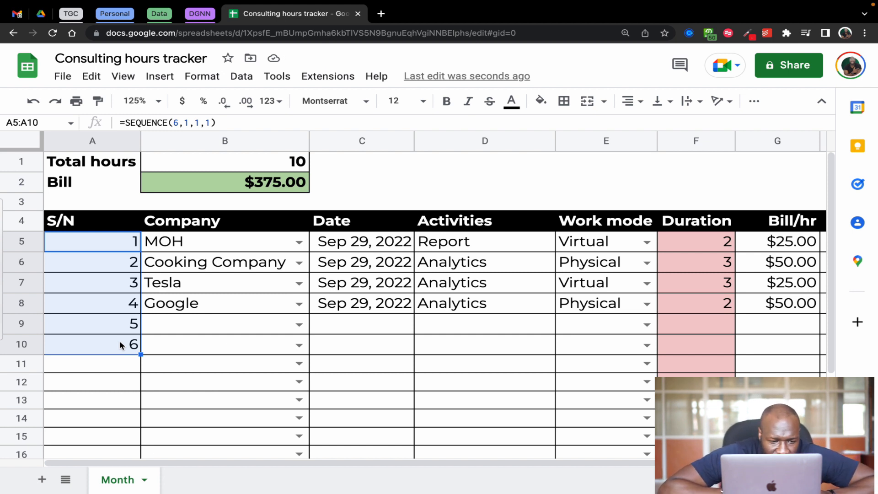
pyautogui.click(122, 242)
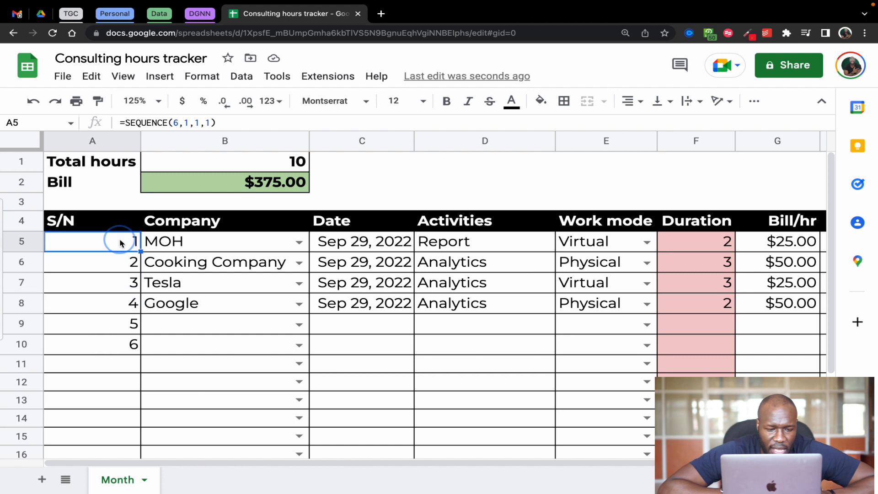
# Enter 7 manually in A11 below the sequence, and clear all serial numbers from A5:A11
pyautogui.click(129, 362)
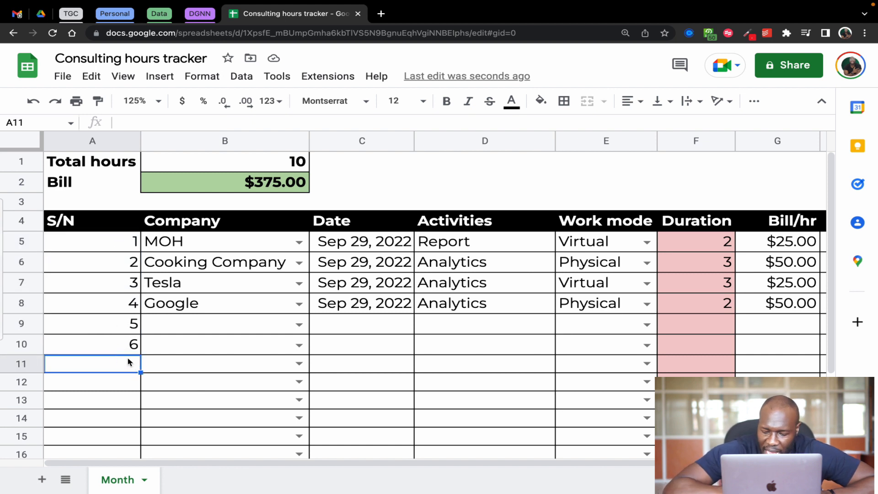
pyautogui.write('7')
pyautogui.press('Return')
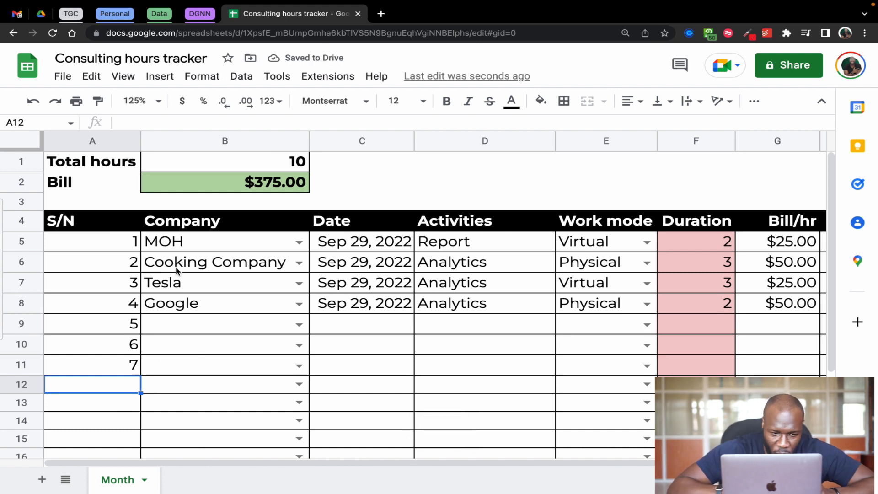
pyautogui.moveTo(115, 247); pyautogui.dragTo(126, 367)
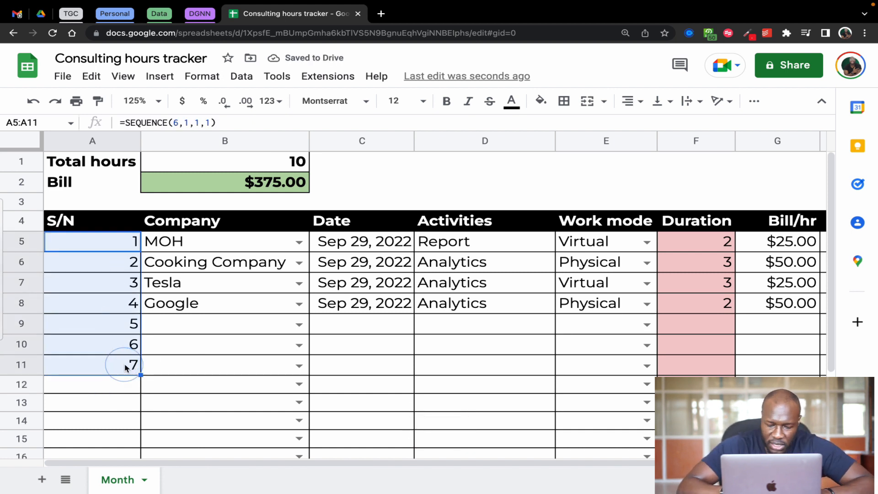
pyautogui.press('Delete')
# Start a SEQUENCE formula in A5 with COUNTA(B5:B) as its rows argument, covering the whole Company column from row 5 down
pyautogui.click(117, 247)
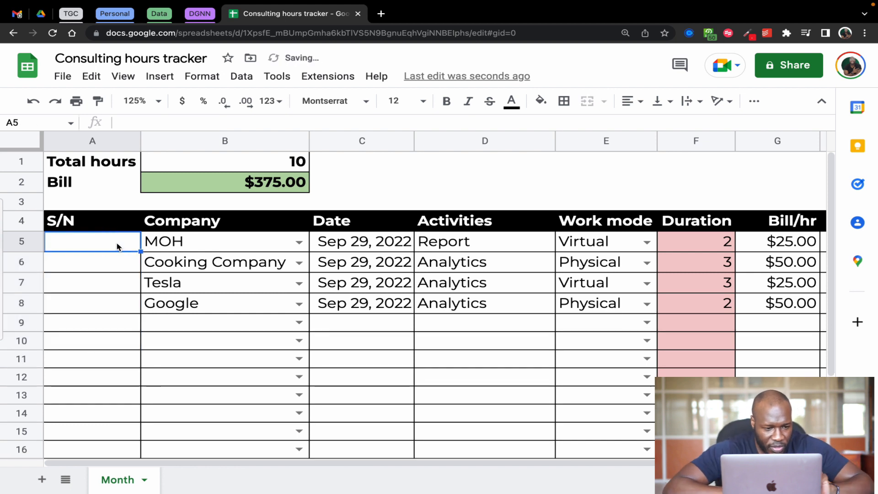
pyautogui.write('=se')
pyautogui.press('Tab')
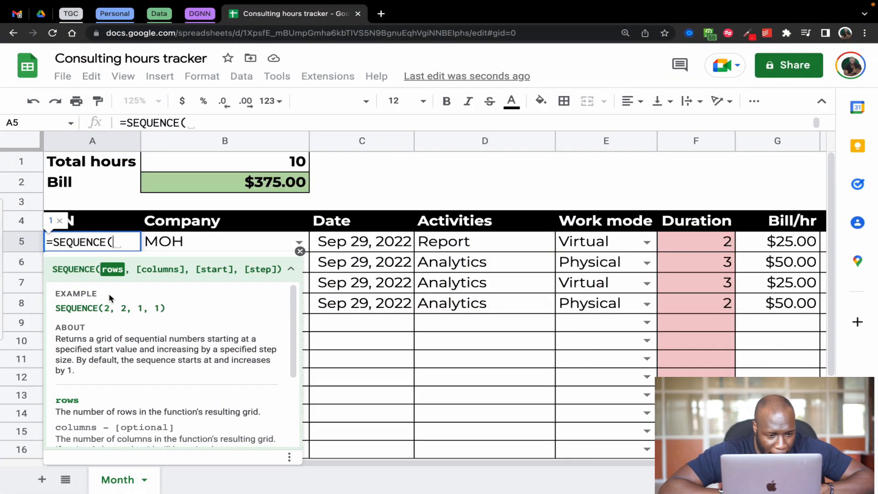
pyautogui.write('counta')
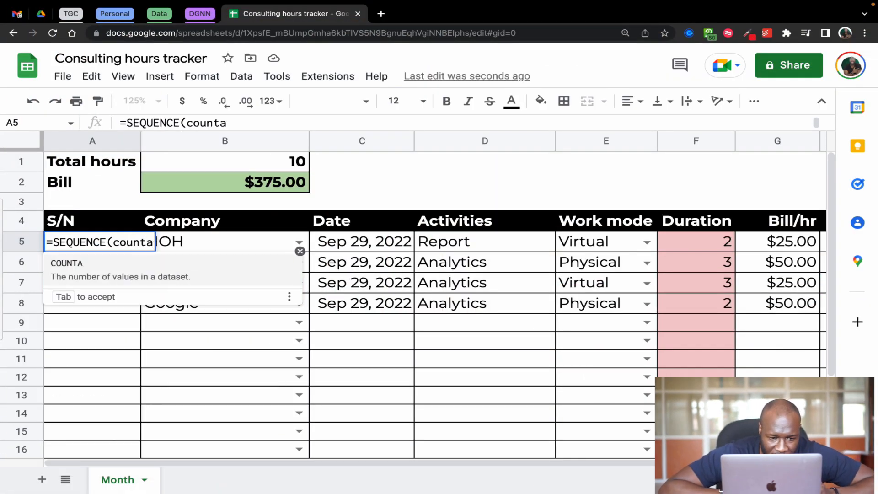
pyautogui.press('Tab')
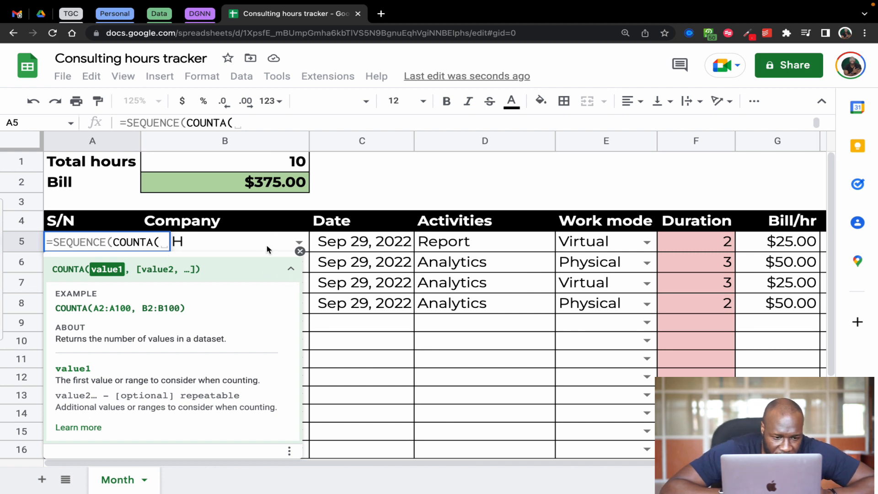
pyautogui.write('B5')
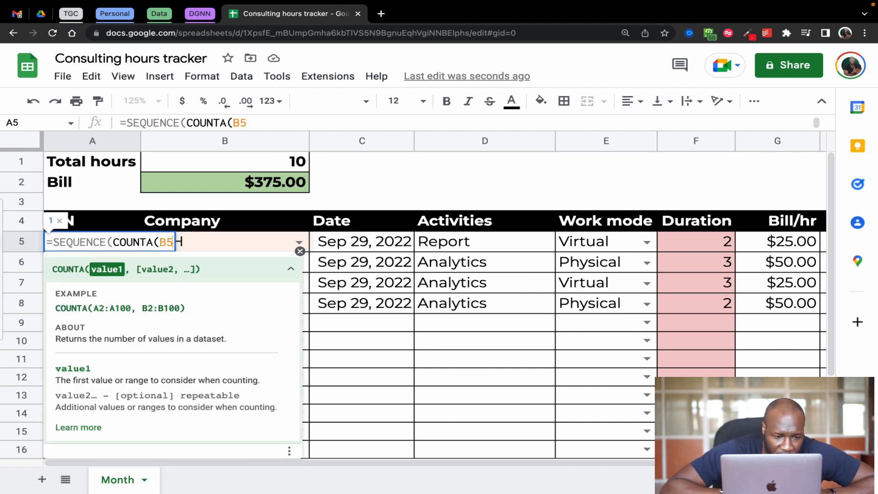
pyautogui.write(':')
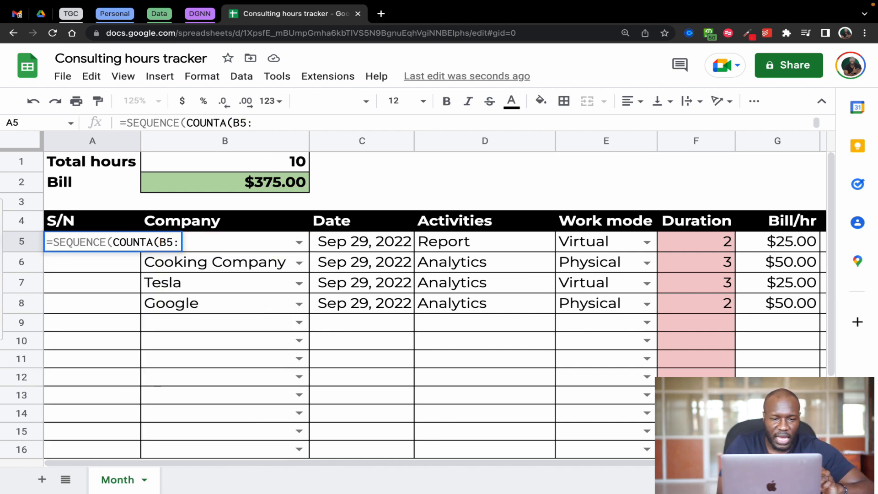
pyautogui.write('B')
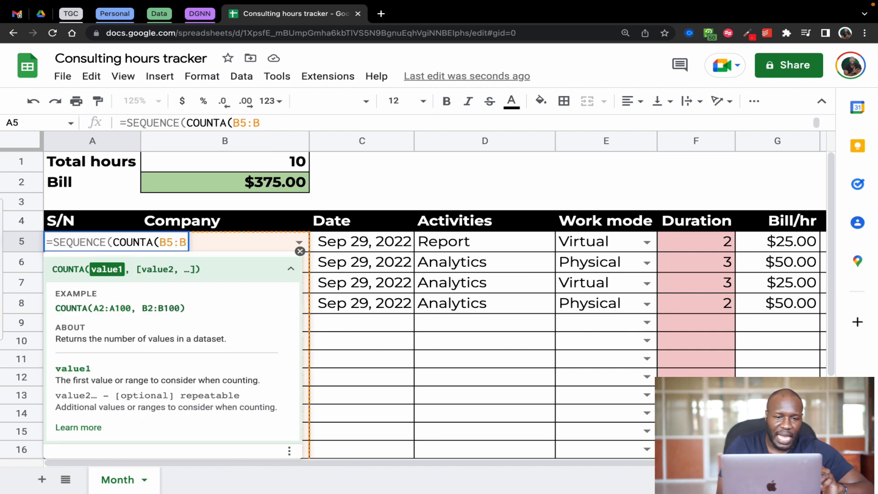
pyautogui.click(300, 252)
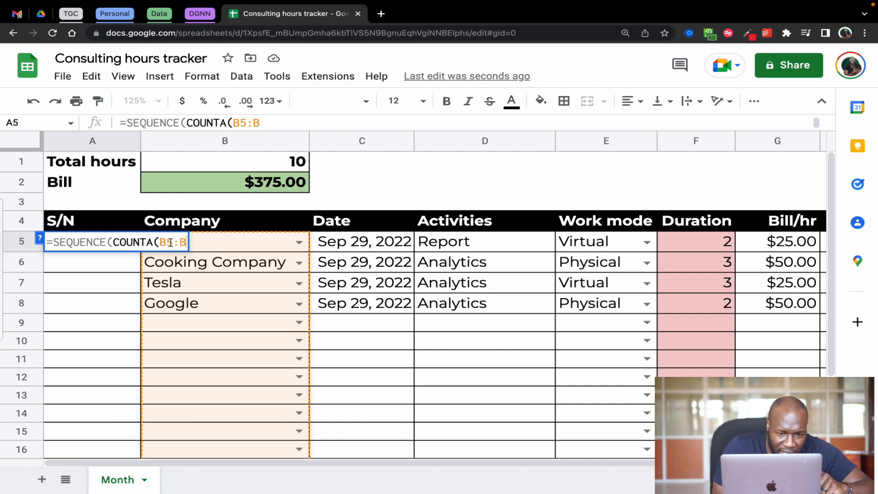
pyautogui.scroll(-3, 230, 363)
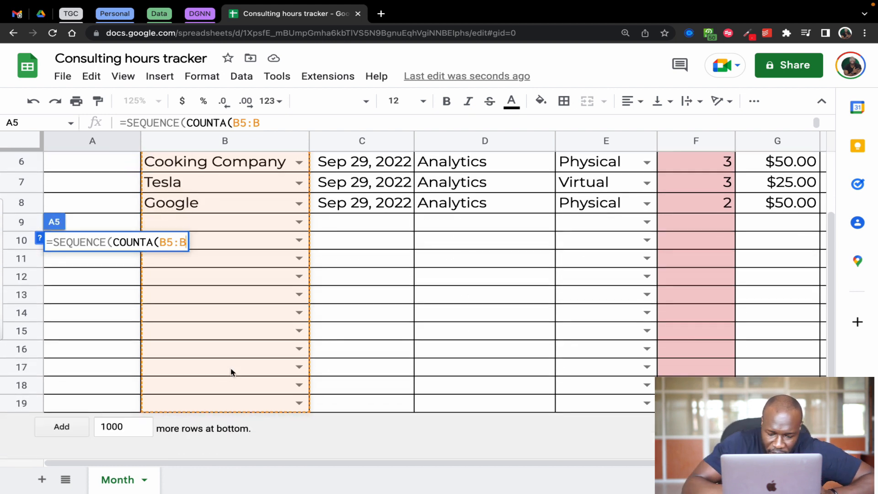
pyautogui.scroll(2, 230, 368)
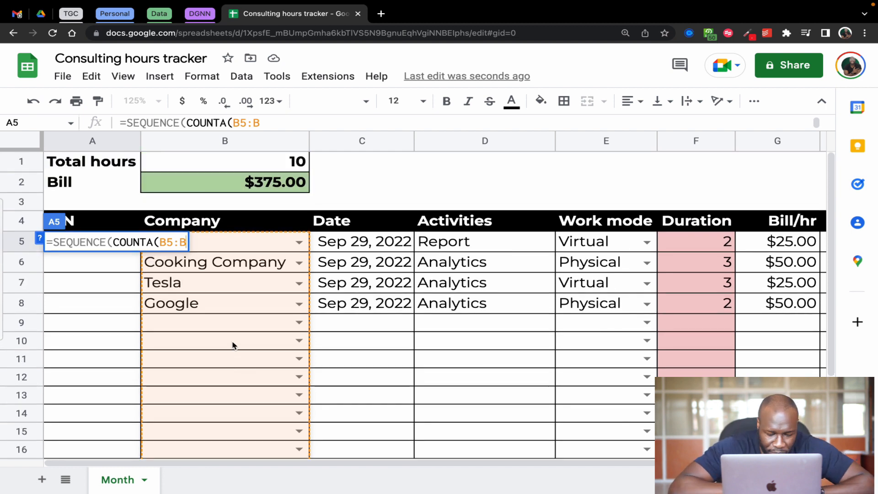
pyautogui.write(')')
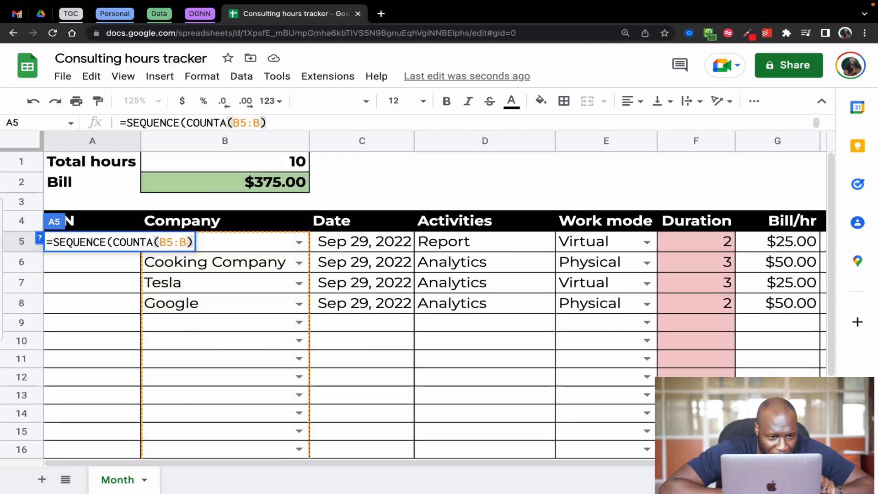
pyautogui.write(',')
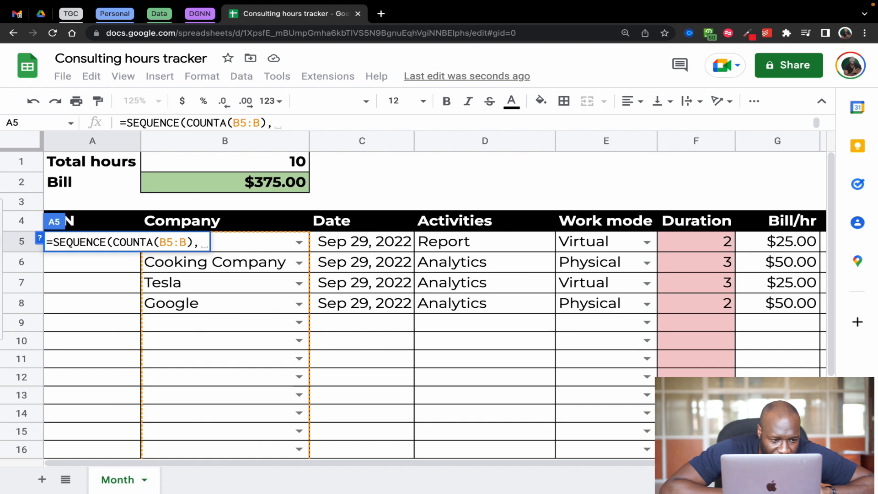
# Complete the A5 formula as =SEQUENCE(COUNTA(B5:B),1,1,1), with one column, a start of 1 and a step of 1
pyautogui.click(39, 238)
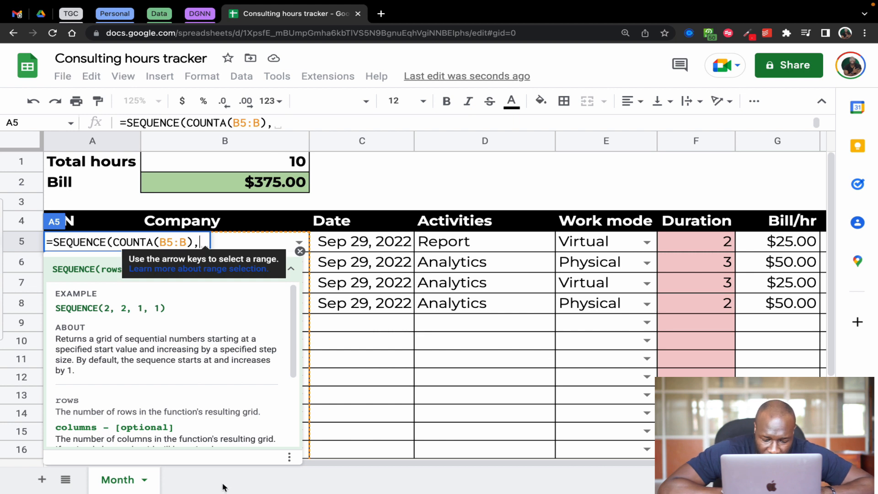
pyautogui.write('1,')
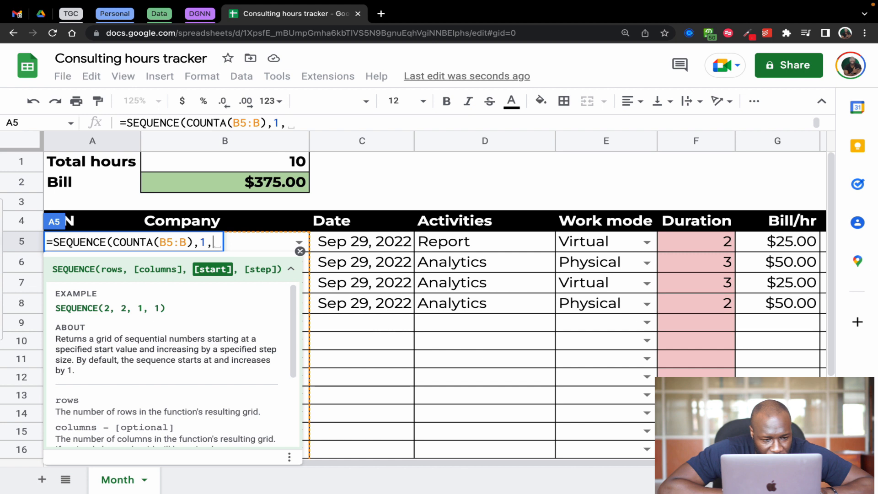
pyautogui.write('1,')
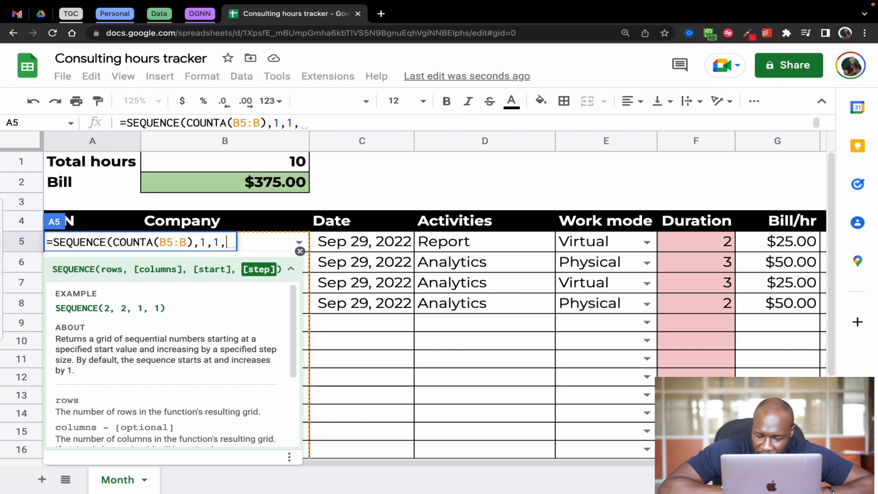
pyautogui.write('1)')
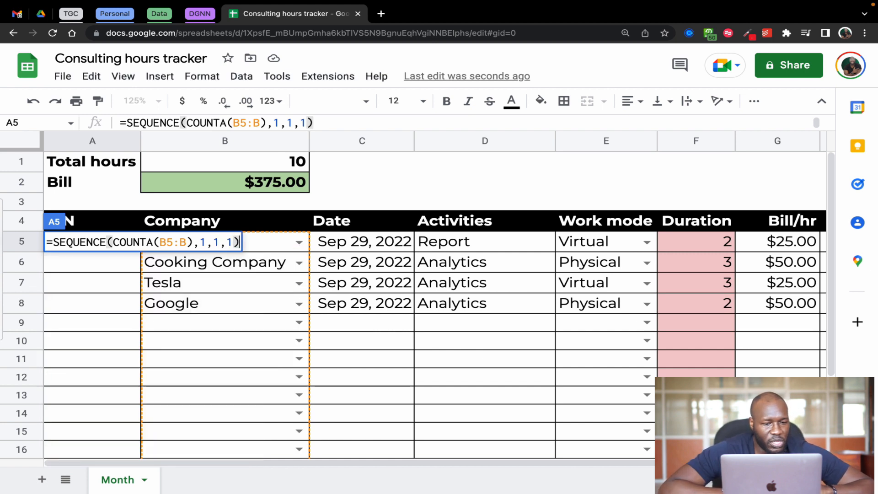
pyautogui.press('Return')
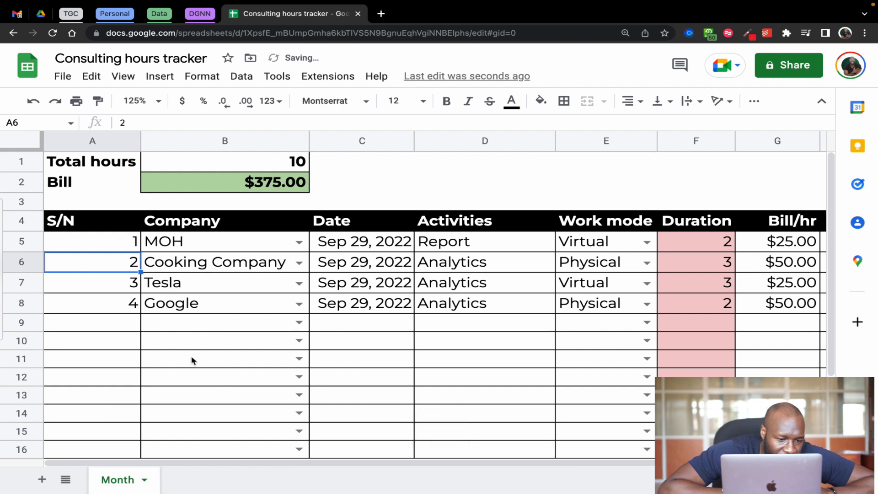
# Choose Cooking Company as the company in B9 to test the automatic serial numbering
pyautogui.click(338, 362)
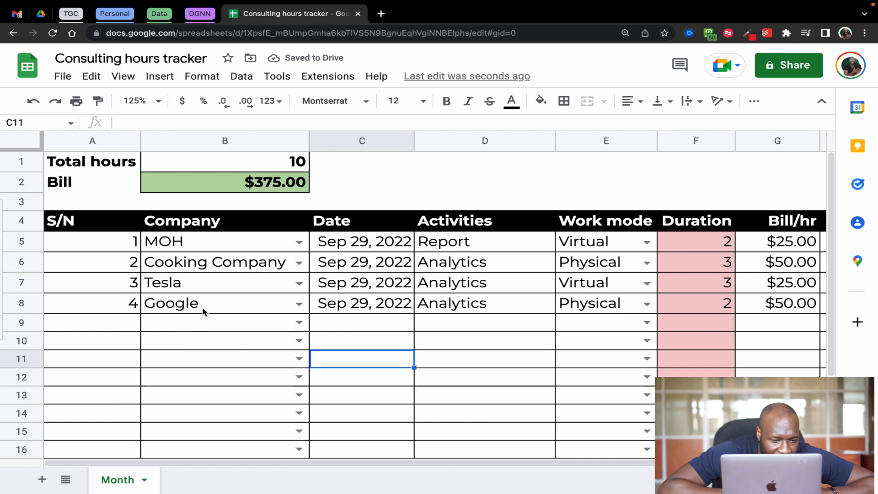
pyautogui.click(299, 322)
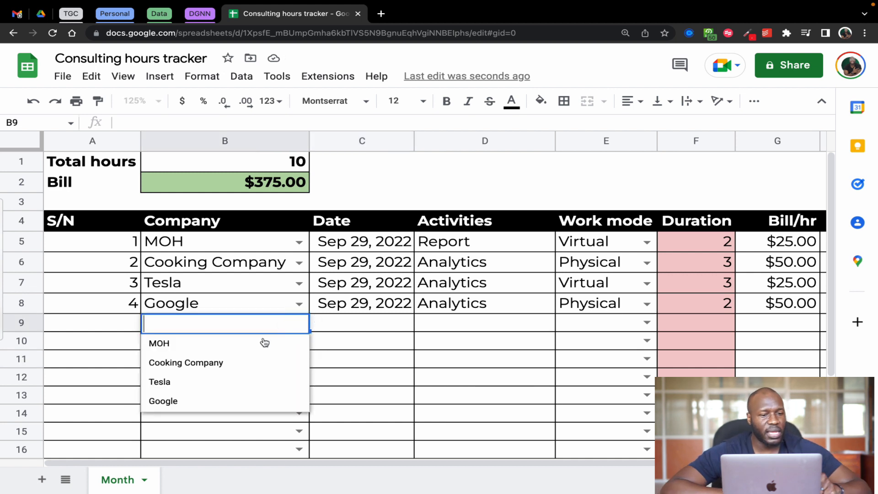
pyautogui.click(201, 364)
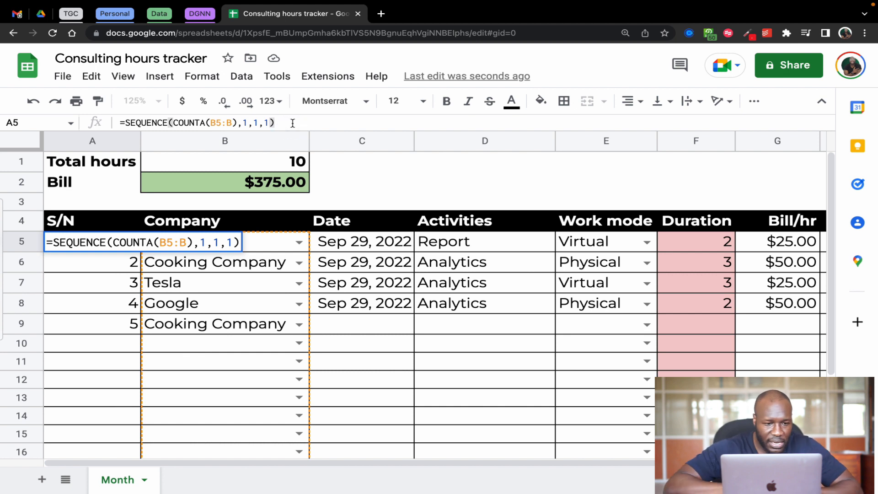
# Wrap the A5 formula in ArrayFormula and prefix the SEQUENCE with "00"&, giving =ArrayFormula("00"&SEQUENCE(COUNTA(B5:B),1,1,1))
pyautogui.press('super+shift+Return')
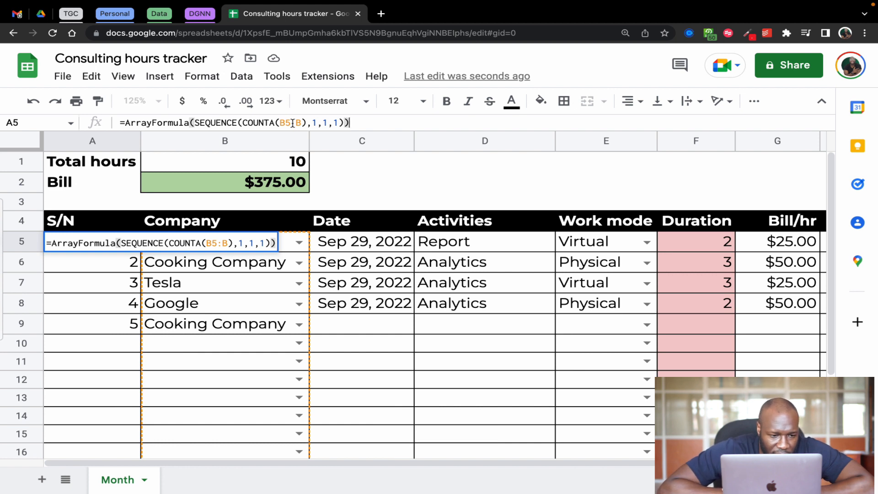
pyautogui.press('Return')
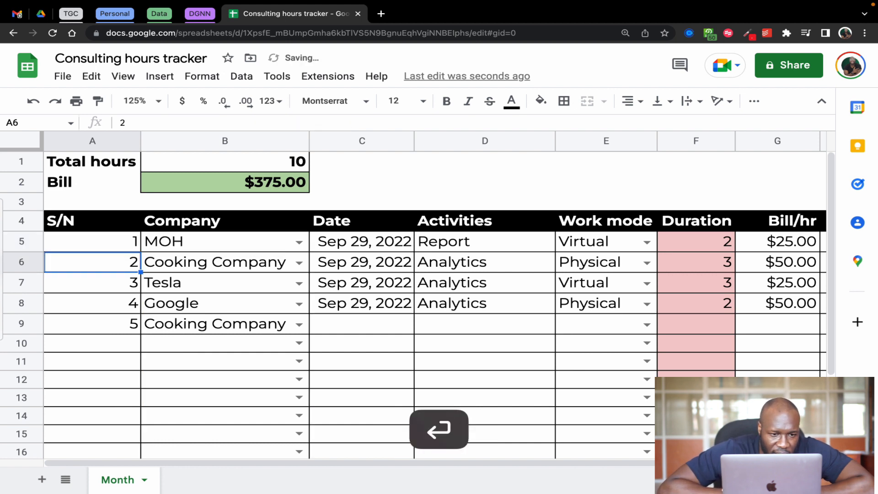
pyautogui.click(110, 249)
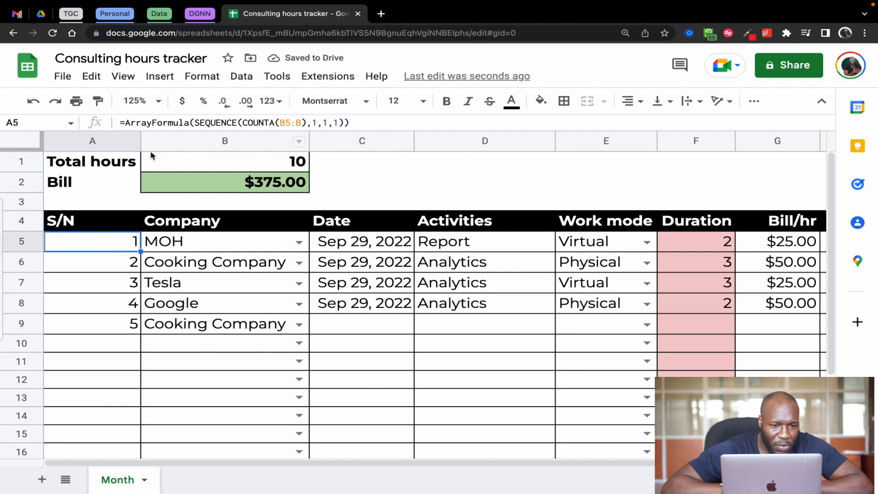
pyautogui.click(195, 123)
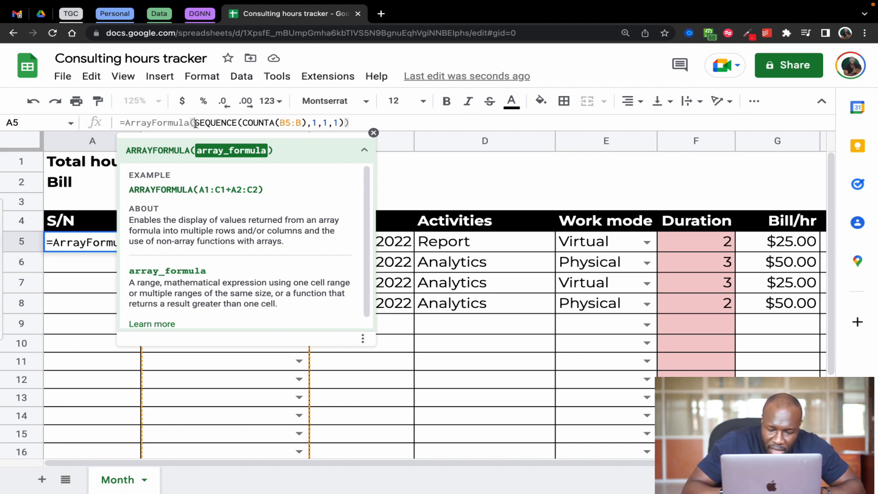
pyautogui.write('"')
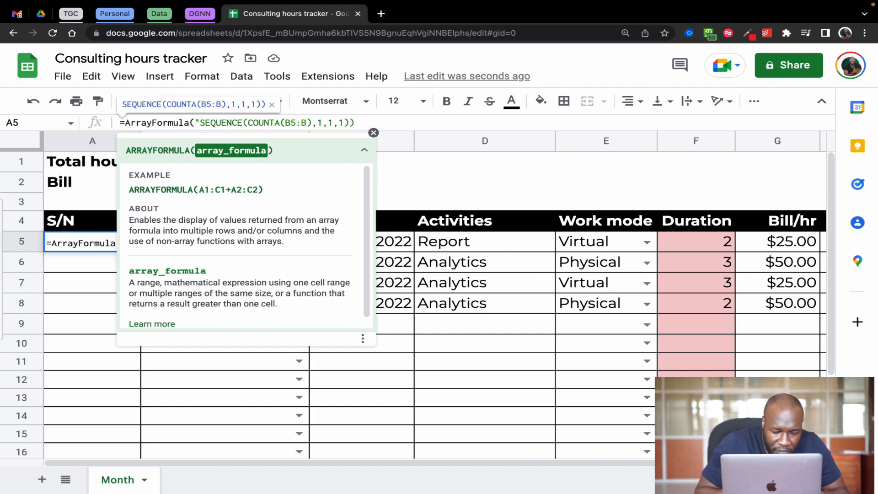
pyautogui.write('00')
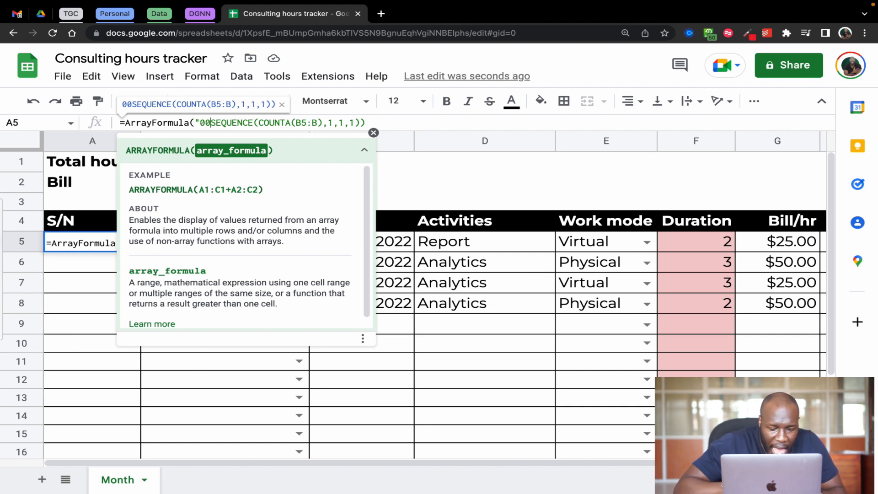
pyautogui.write('"')
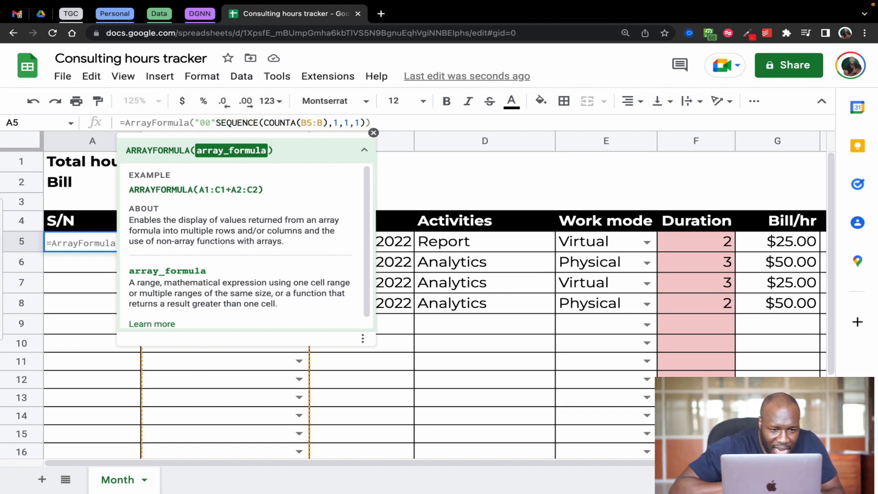
pyautogui.write('&')
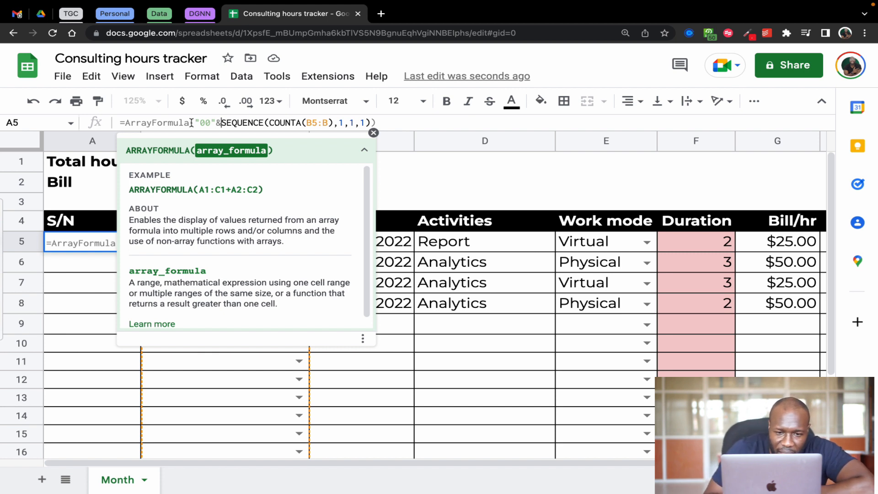
pyautogui.moveTo(222, 122); pyautogui.dragTo(369, 125)
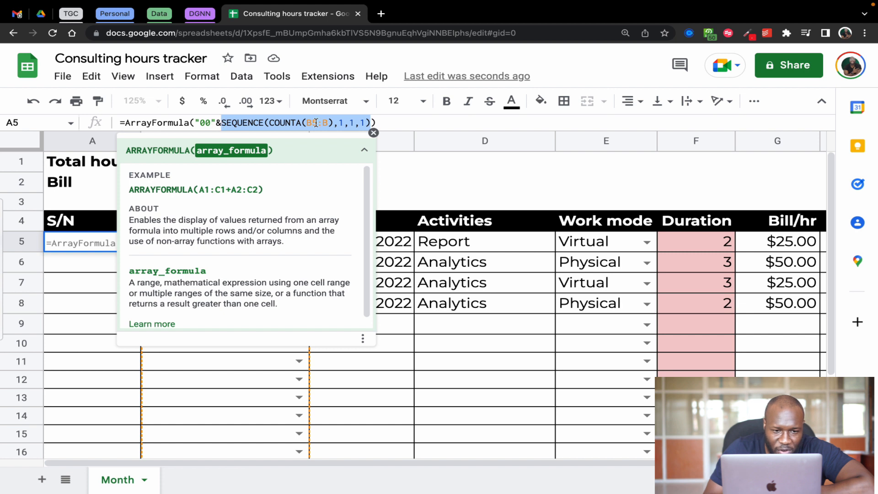
pyautogui.click(218, 123)
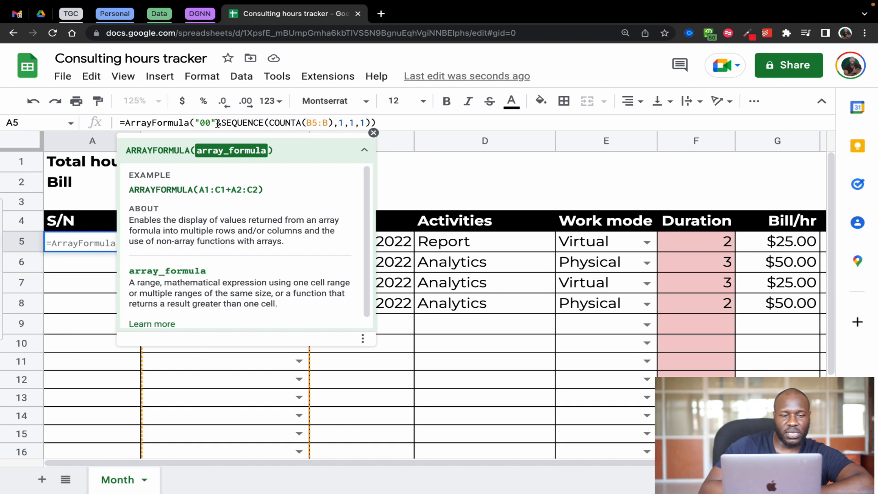
pyautogui.press('Return')
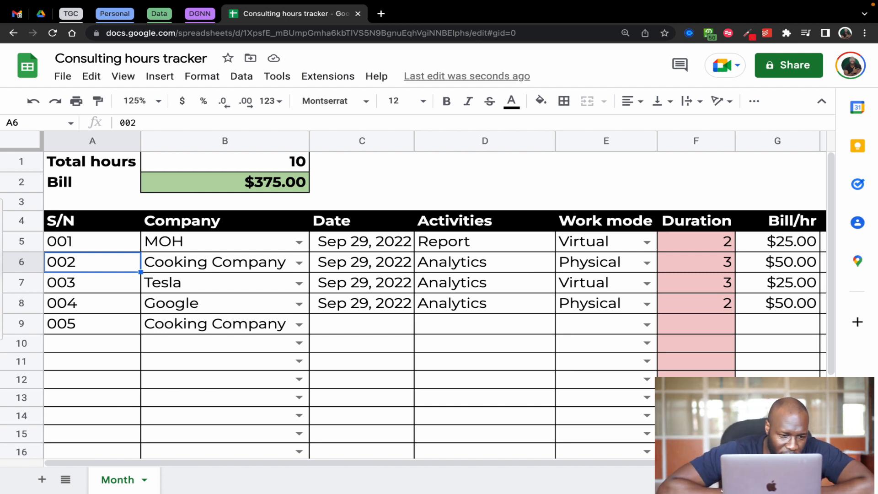
# Examine the formula in A5 and the contents of the serial number cells A6:A9 below it
pyautogui.click(96, 250)
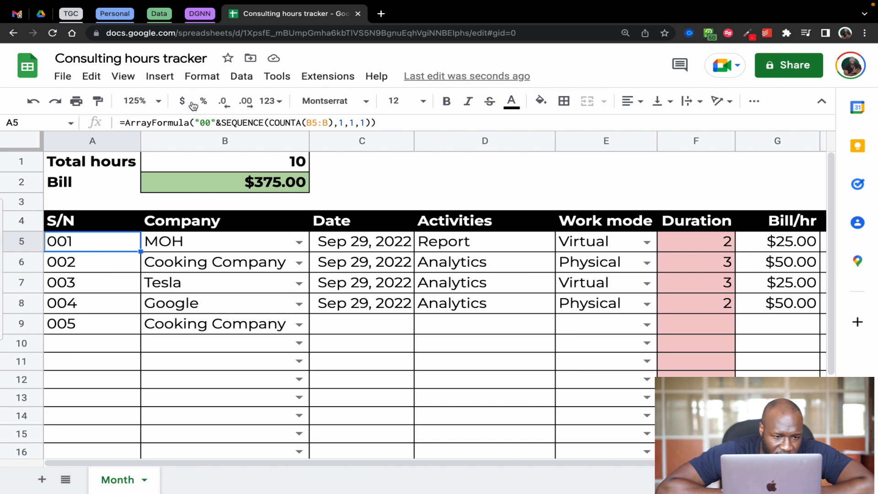
pyautogui.click(107, 263)
pyautogui.press('Down')
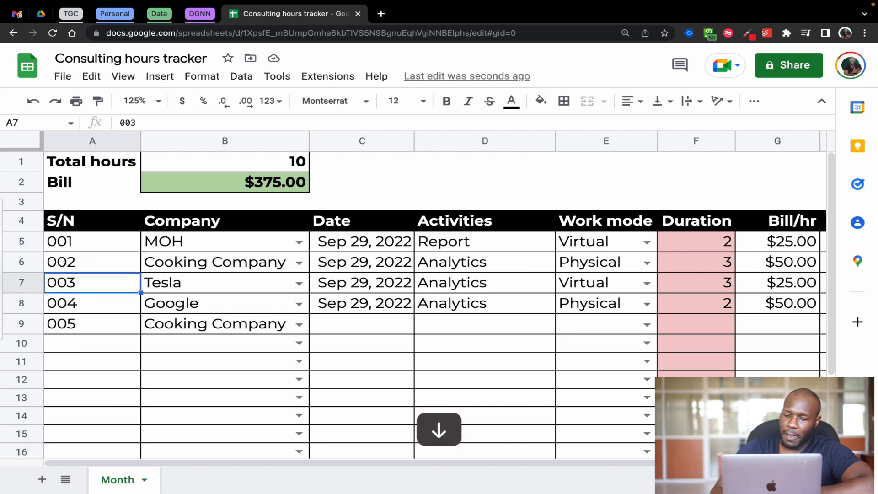
pyautogui.press('Down')
pyautogui.press('Down')
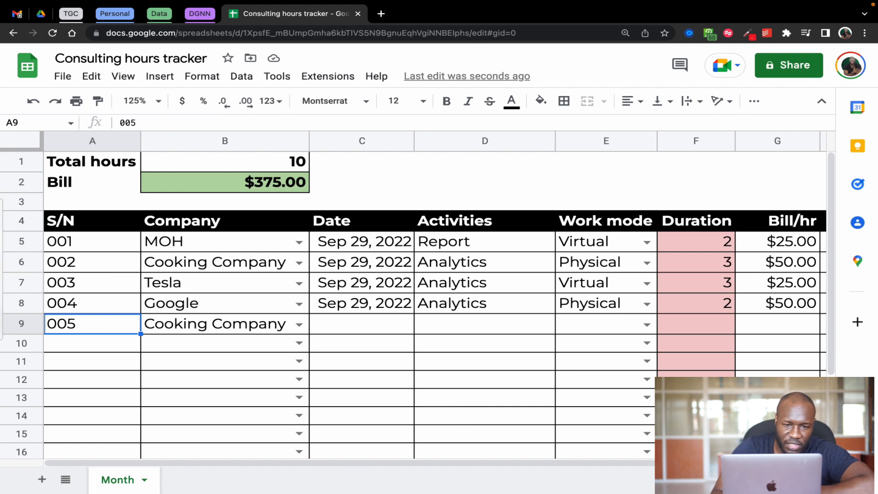
pyautogui.press('Up')
pyautogui.press('Up')
pyautogui.press('Up')
pyautogui.press('Up')
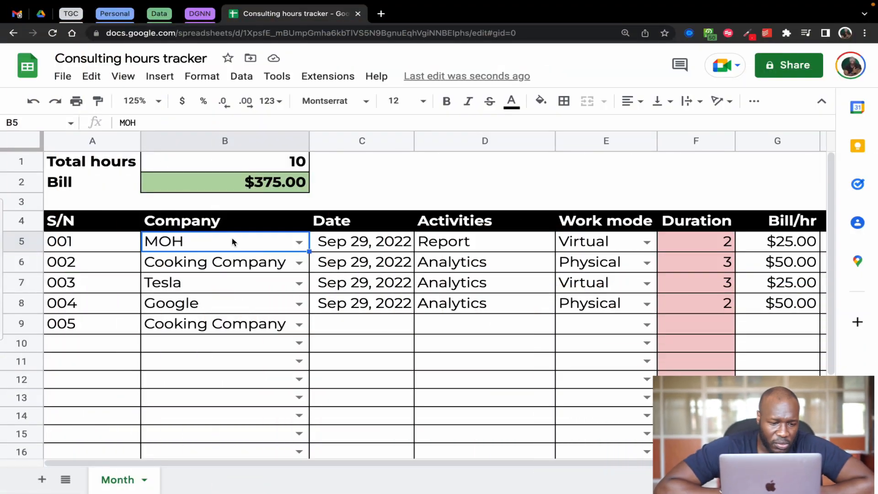
# View the company options offered by the dropdown list in B5
pyautogui.click(298, 244)
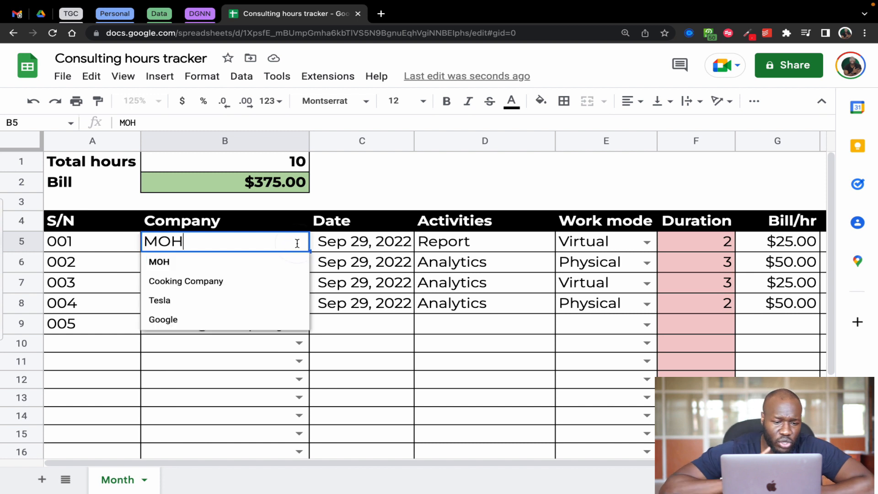
pyautogui.click(379, 325)
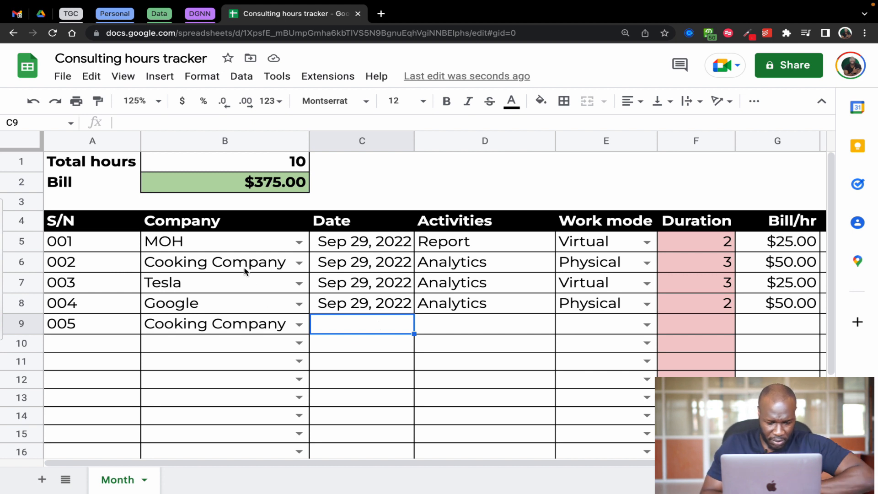
# Turn off the in-cell dropdown list in the data validation of B5:B19, keeping the list of items MOH,Cooking Company,Tesla,Google
pyautogui.click(239, 246)
pyautogui.press('shift+super+Down')
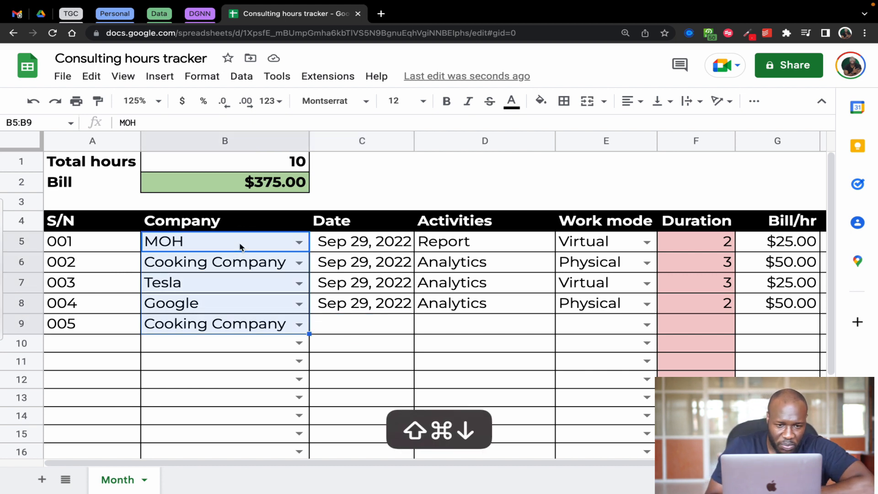
pyautogui.press('shift+super+Down')
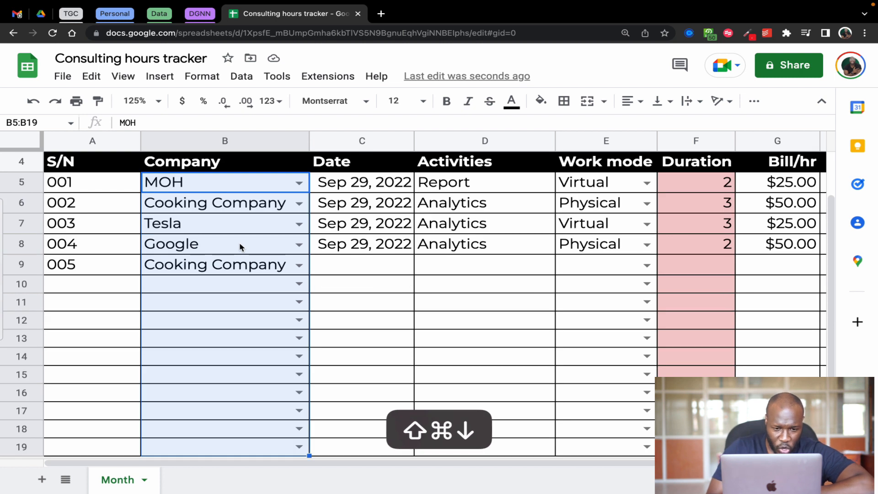
pyautogui.click(242, 77)
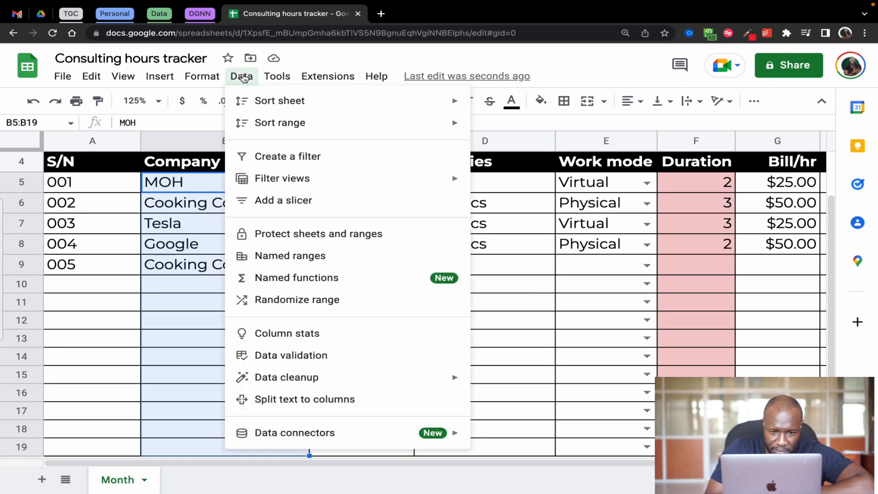
pyautogui.click(290, 355)
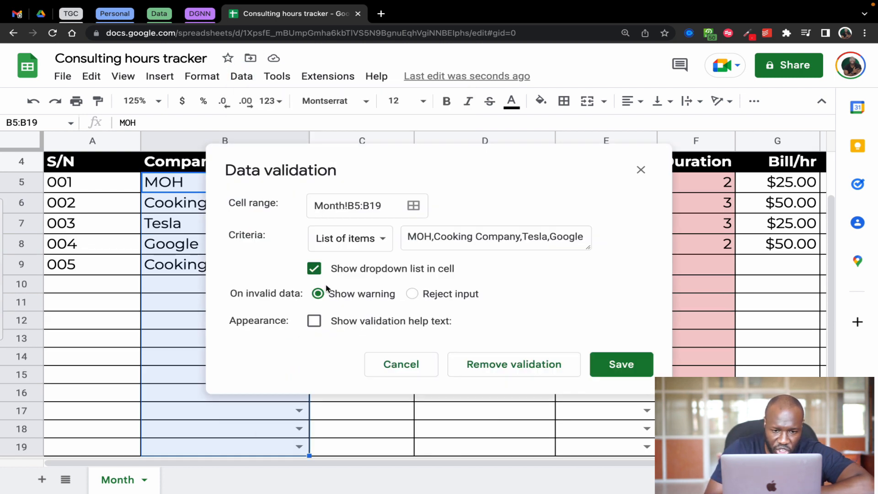
pyautogui.click(384, 242)
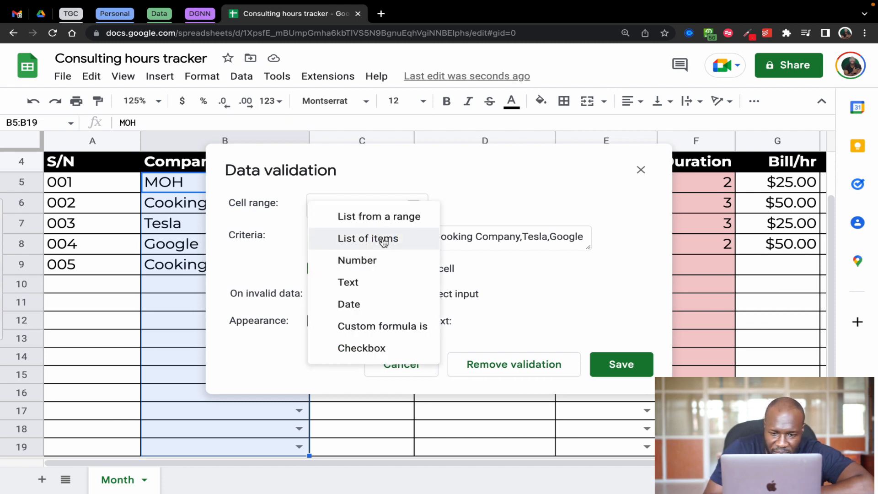
pyautogui.click(383, 242)
pyautogui.moveTo(408, 237); pyautogui.dragTo(586, 238)
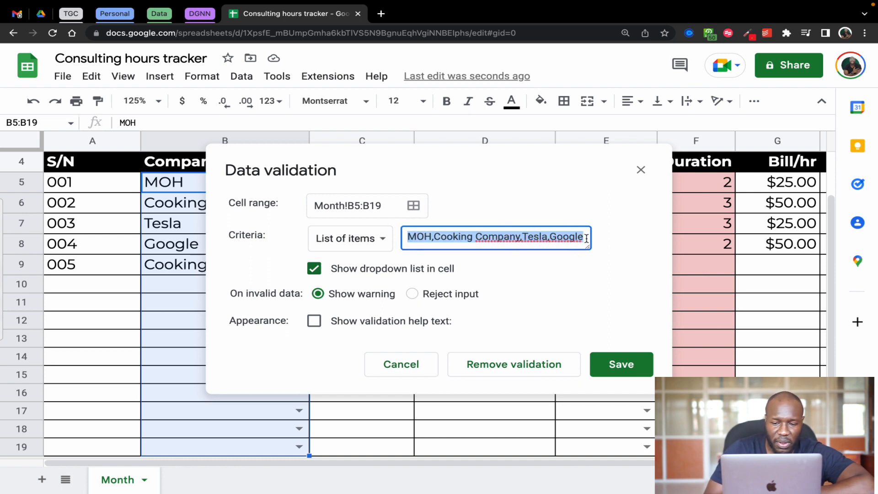
pyautogui.click(622, 273)
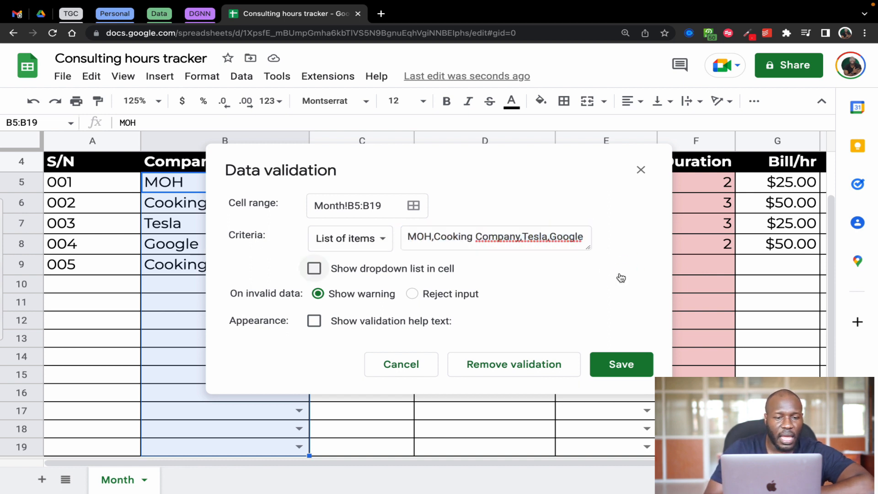
pyautogui.click(620, 364)
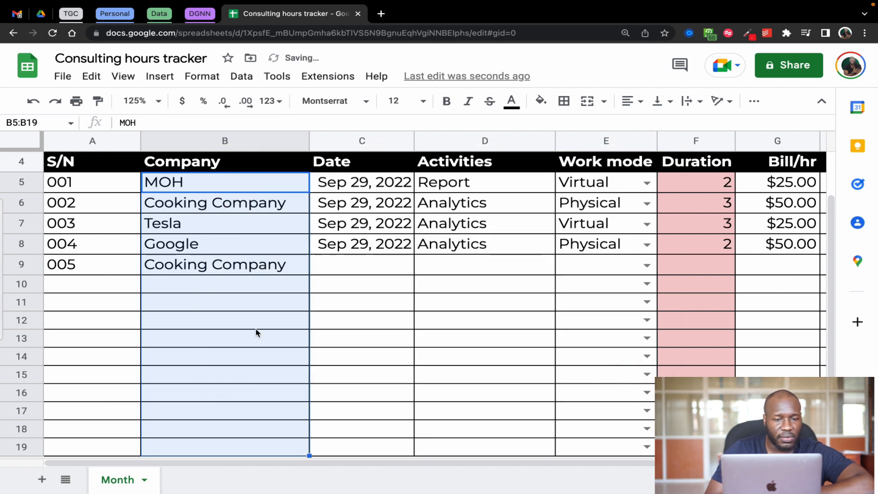
# Check the Company cells B5:B19 and undo the data validation change to restore their dropdown lists
pyautogui.click(359, 307)
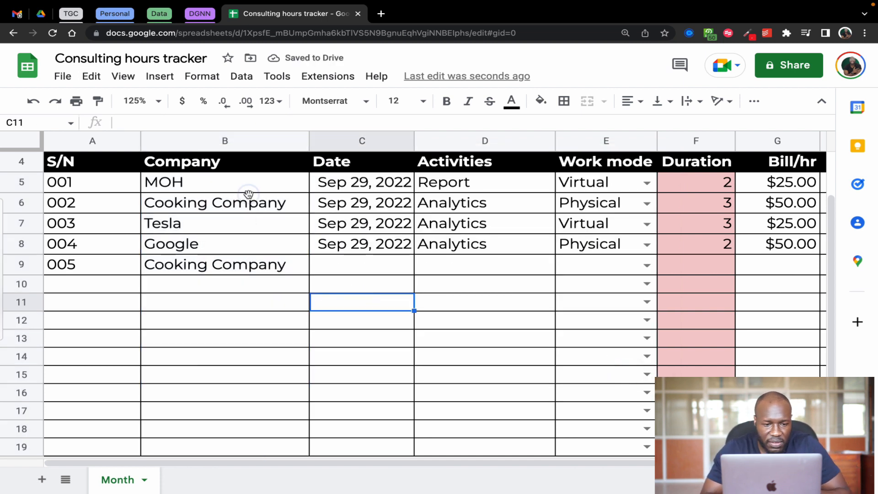
pyautogui.click(248, 194)
pyautogui.click(249, 190)
pyautogui.press('shift+super+Down')
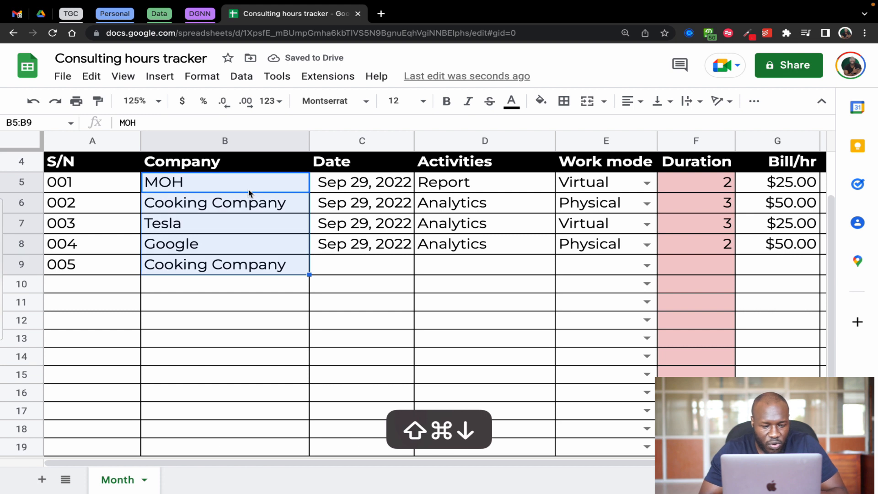
pyautogui.press('shift+super+Down')
pyautogui.click(356, 305)
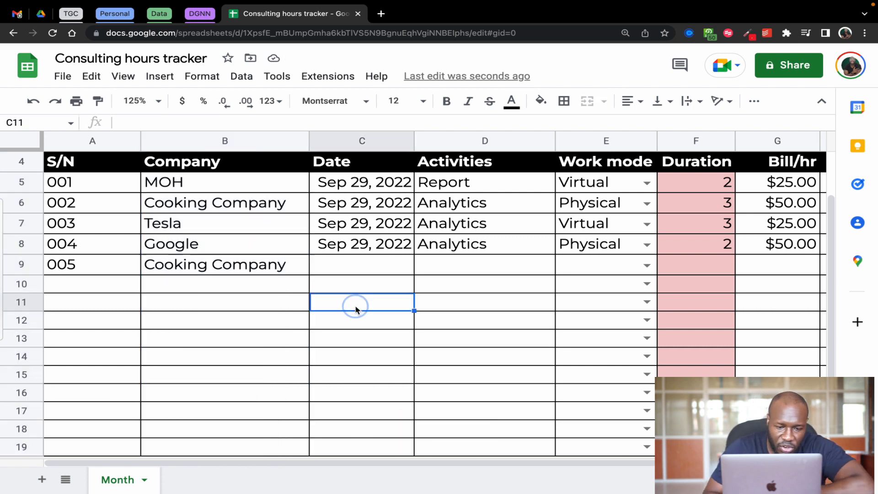
pyautogui.press('super+z')
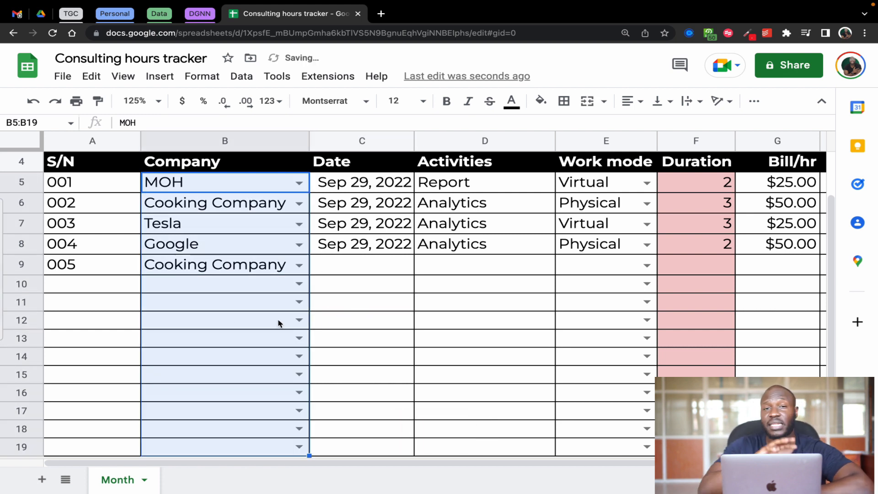
pyautogui.click(330, 321)
pyautogui.click(241, 282)
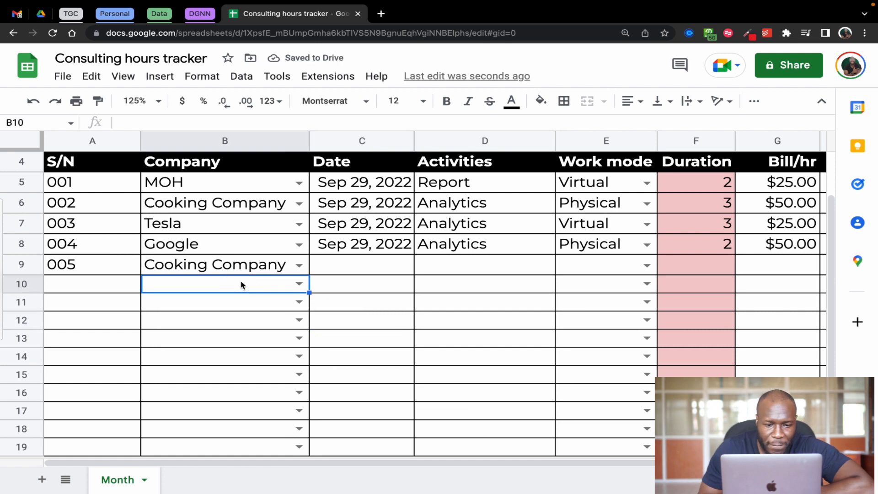
# Clear all dates from the Date column in C5:C19
pyautogui.click(383, 184)
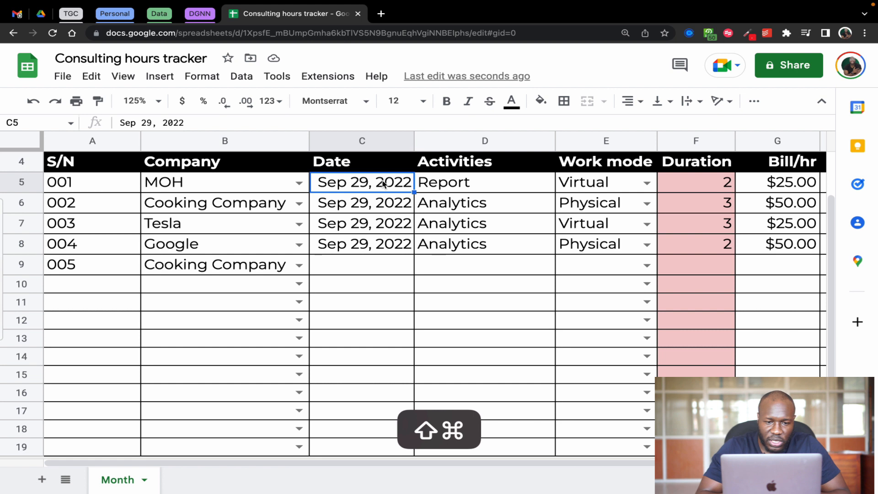
pyautogui.press('super+shift+Down')
pyautogui.press('super+shift+Down')
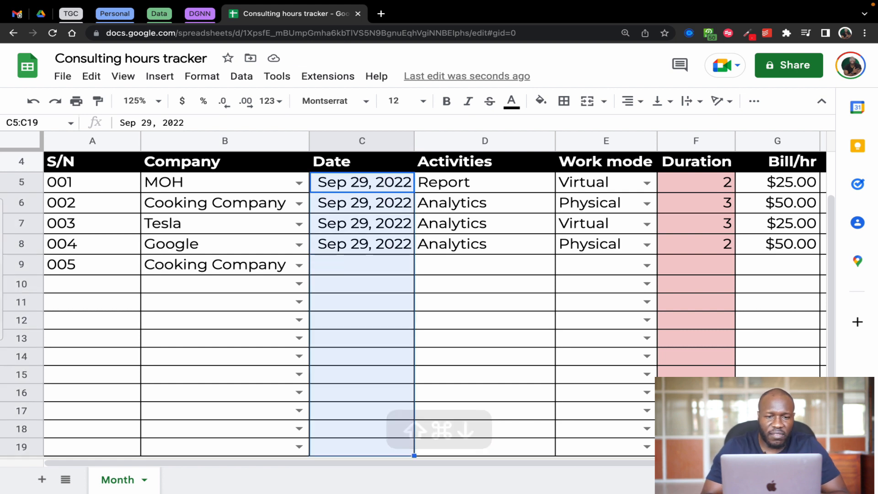
pyautogui.press('BackSpace')
pyautogui.click(481, 295)
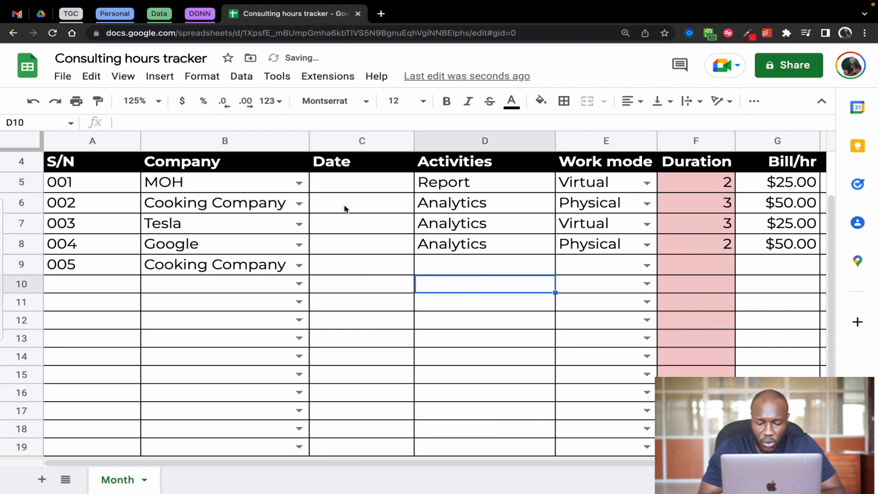
# Insert the current date, Sep 29, 2022, in C5 of the Date column
pyautogui.click(344, 189)
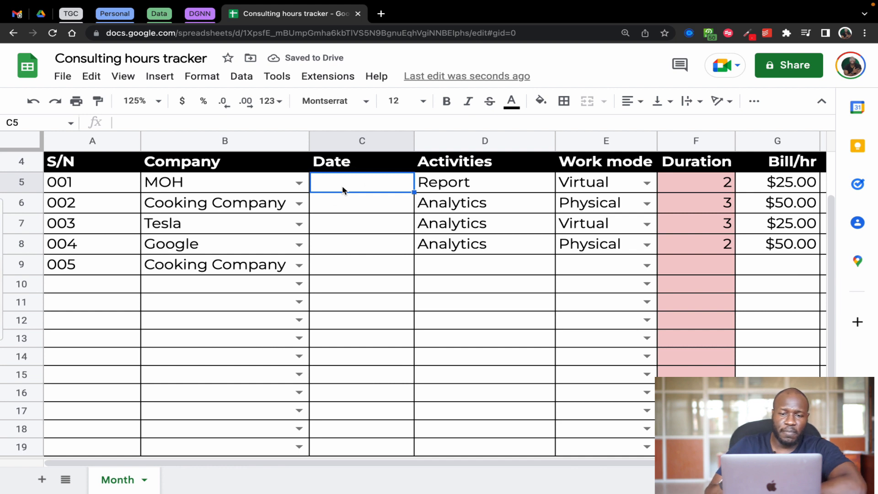
pyautogui.press('super+semicolon')
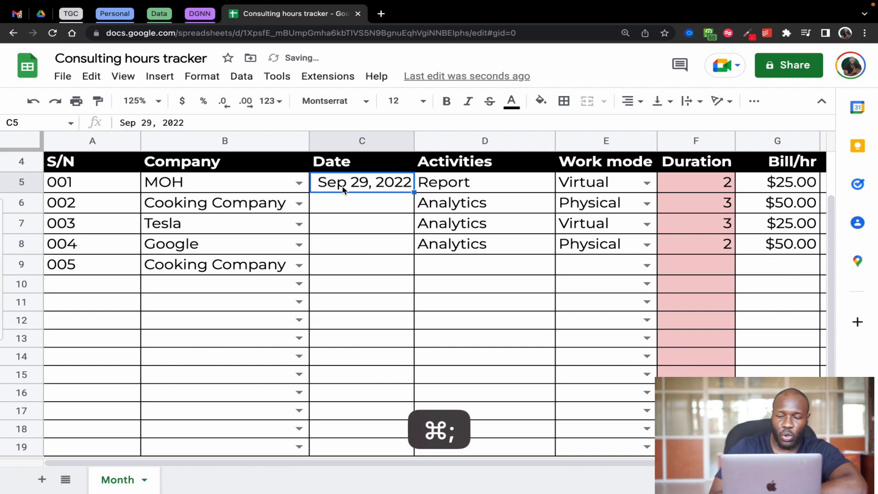
# Fill the Activities cells D5:D19 with the same light red color as the Duration column
pyautogui.press('Return')
pyautogui.press('Return')
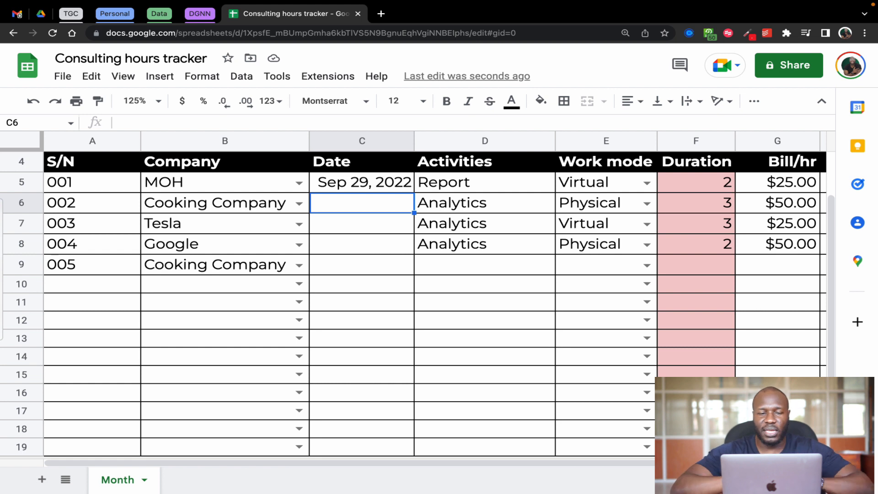
pyautogui.press('Tab')
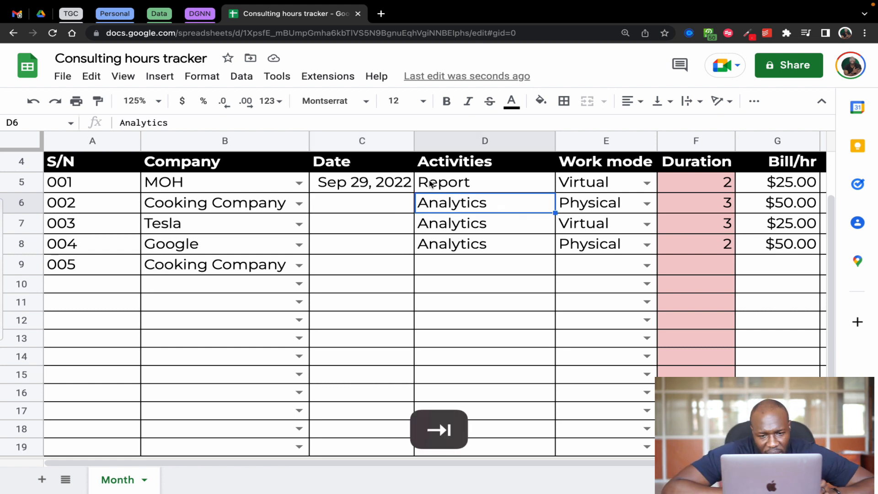
pyautogui.click(461, 184)
pyautogui.moveTo(478, 191); pyautogui.dragTo(489, 460)
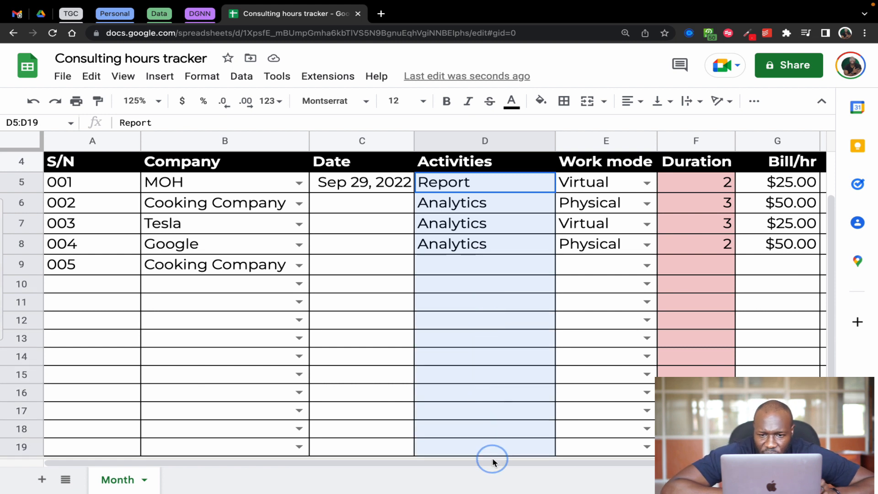
pyautogui.click(540, 100)
pyautogui.click(564, 247)
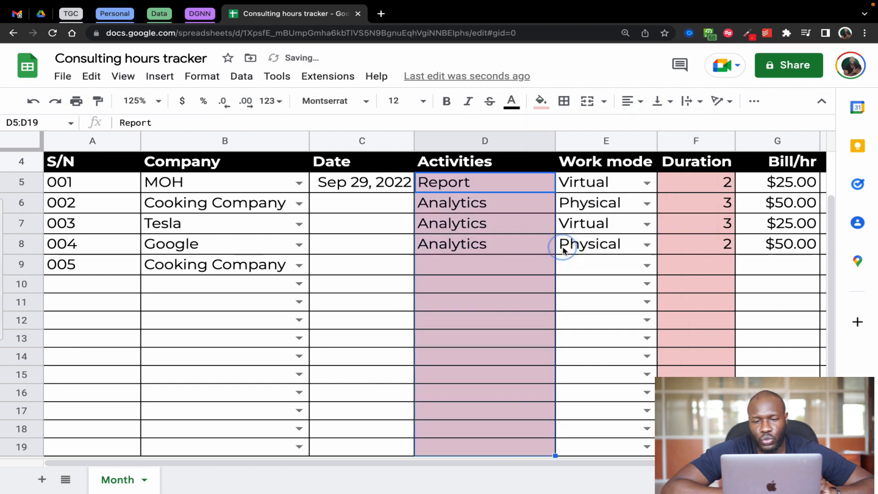
pyautogui.click(590, 311)
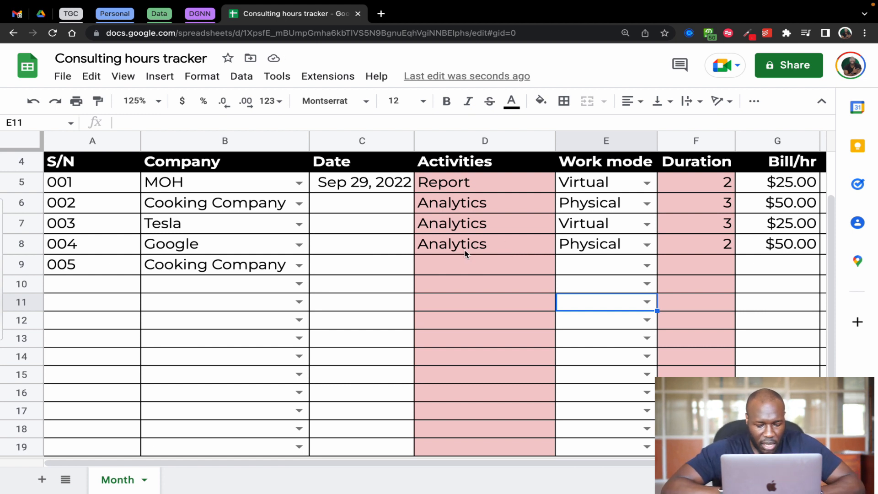
# Enter Analytics as the activity for serial number 005 in D9
pyautogui.click(469, 271)
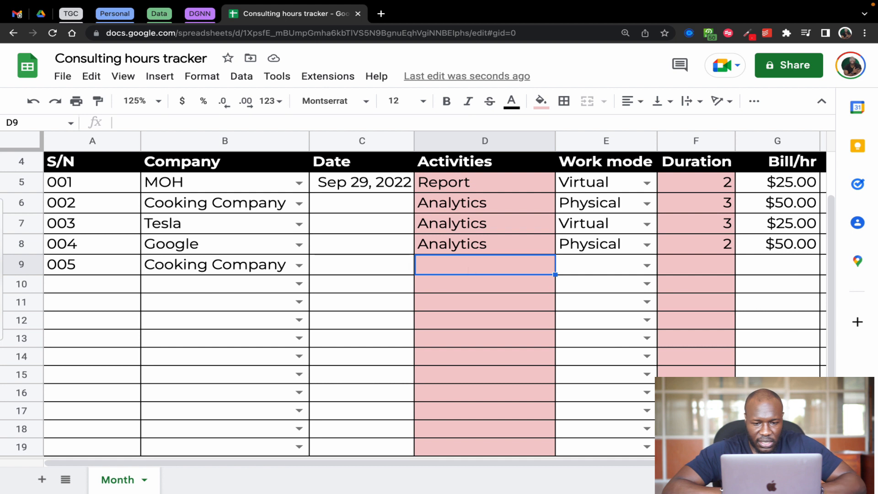
pyautogui.write('Analytics')
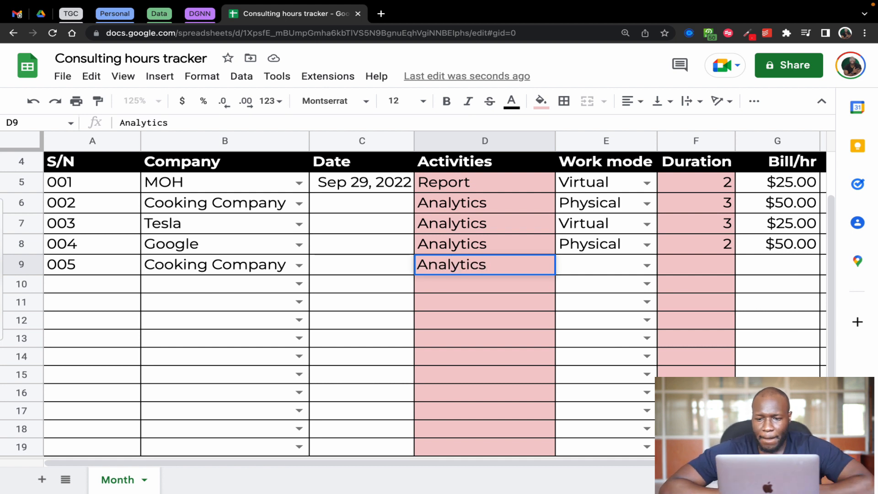
pyautogui.press('Tab')
# Select the Work mode cells E5:E19 and check the dropdown options offered in E5
pyautogui.click(612, 273)
pyautogui.click(611, 184)
pyautogui.moveTo(611, 184); pyautogui.dragTo(595, 457)
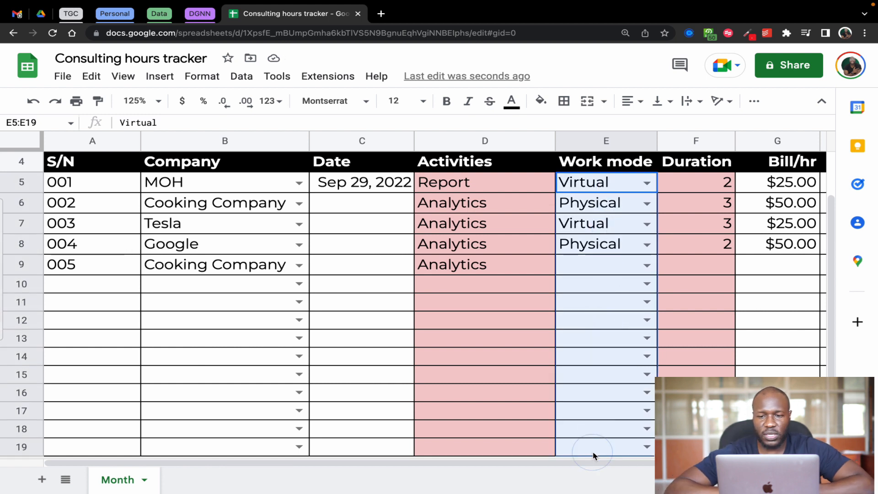
pyautogui.click(647, 183)
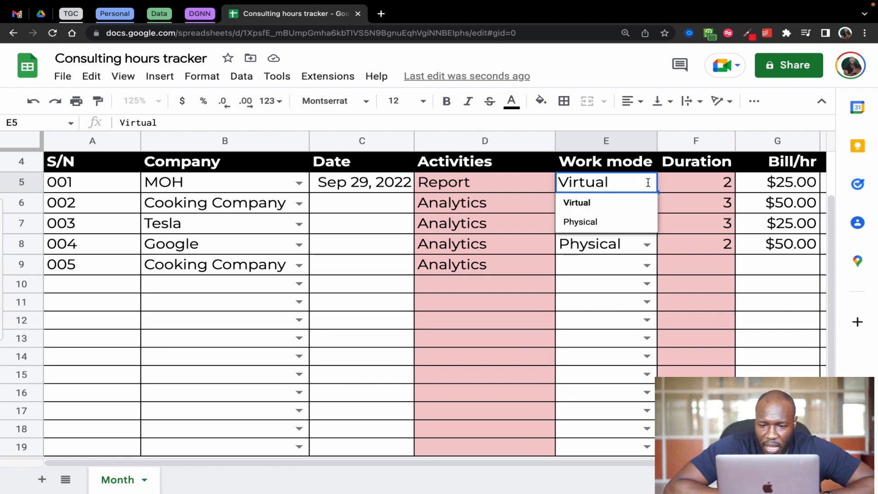
pyautogui.press('Tab')
# Change the work mode of the MOH entry in E5 to Physical
pyautogui.hscroll(2, 686, 265)
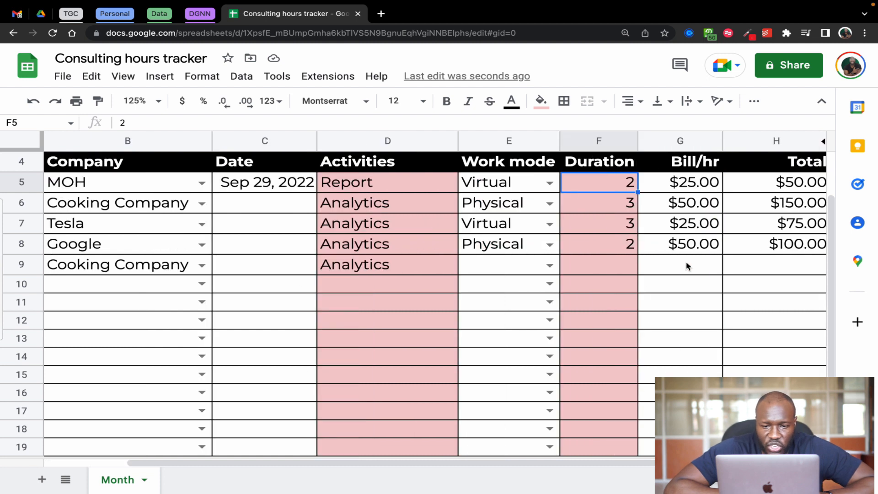
pyautogui.hscroll(2, 686, 262)
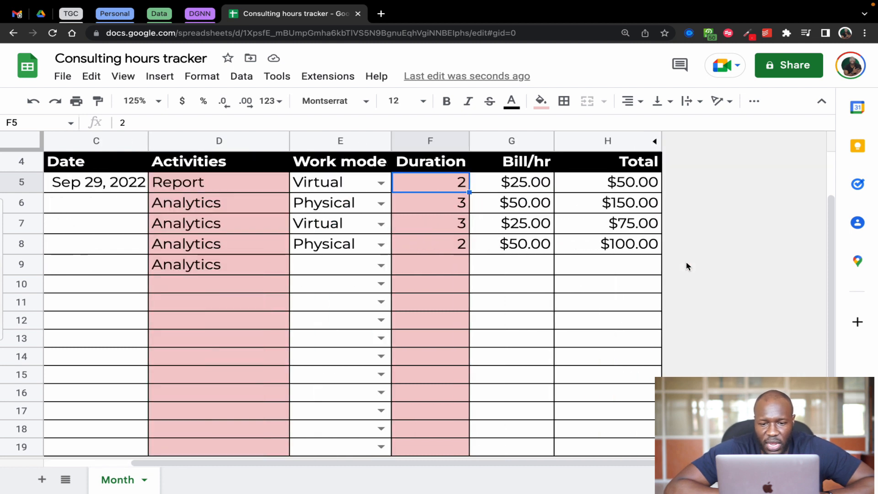
pyautogui.click(441, 210)
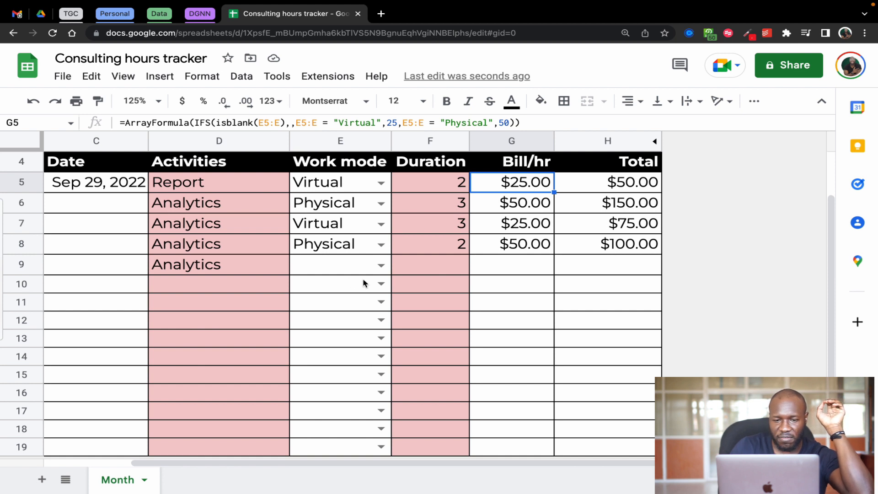
pyautogui.click(381, 183)
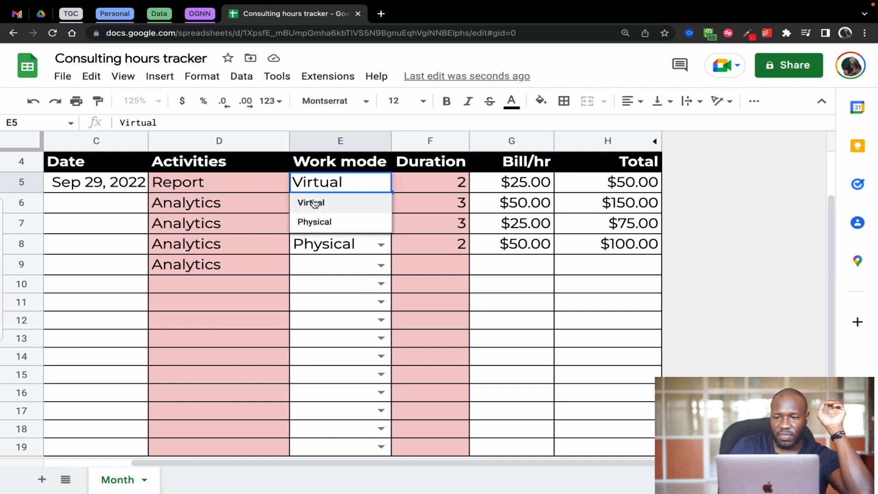
pyautogui.click(319, 223)
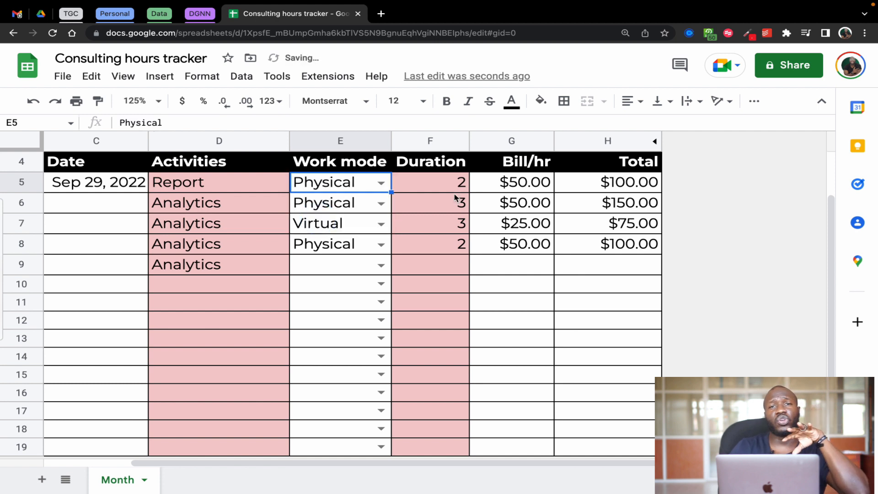
# Examine the Bill/hr formula in G5 and its reference to the Work mode column
pyautogui.click(532, 182)
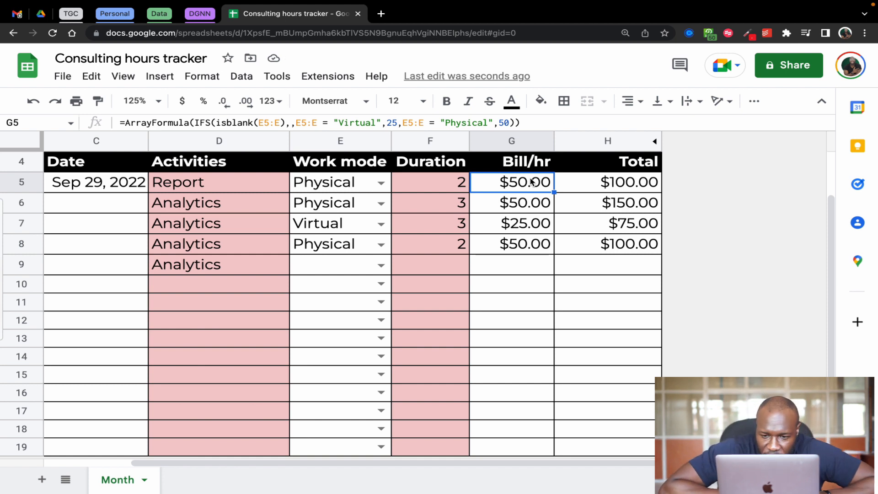
pyautogui.doubleClick(532, 182)
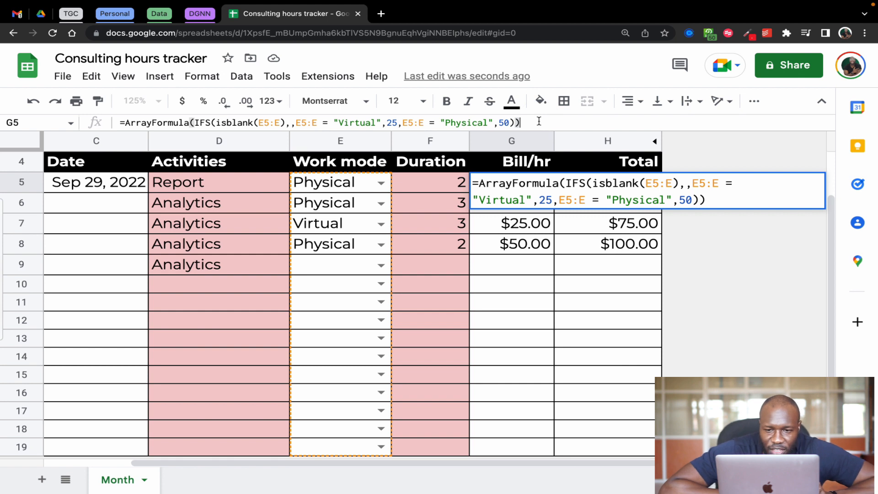
pyautogui.press('super+a')
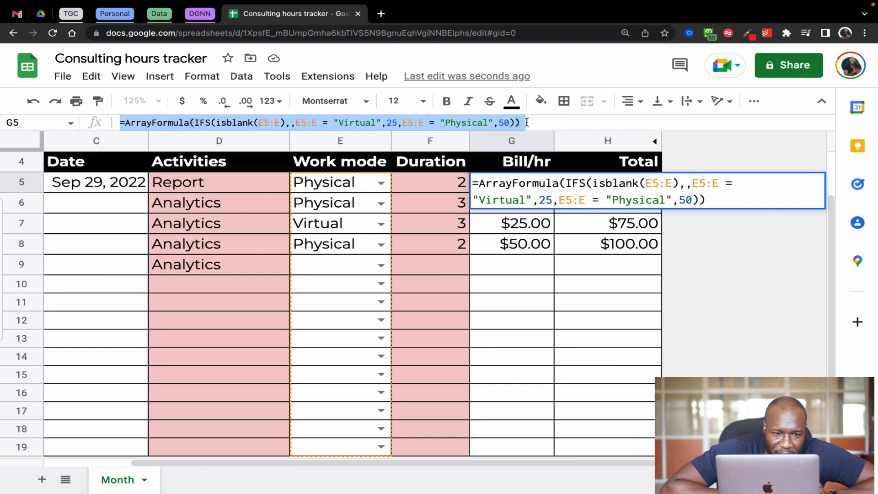
pyautogui.click(527, 122)
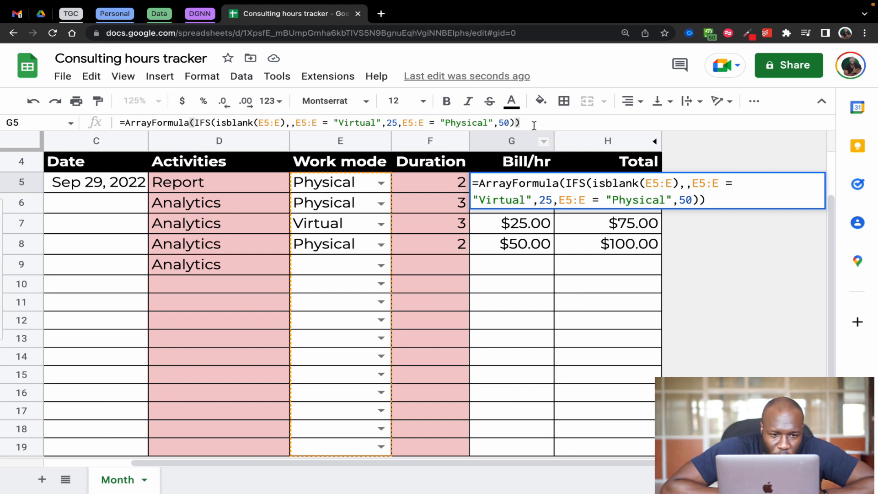
pyautogui.moveTo(519, 122); pyautogui.dragTo(119, 123)
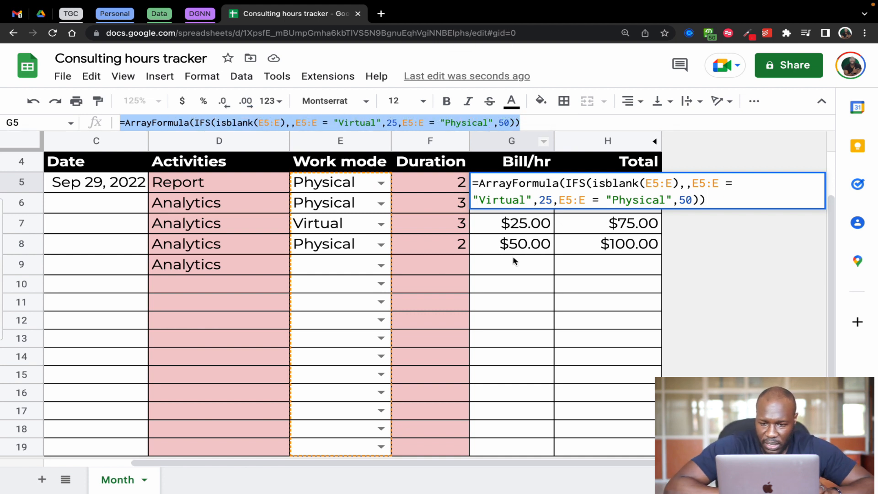
pyautogui.click(752, 382)
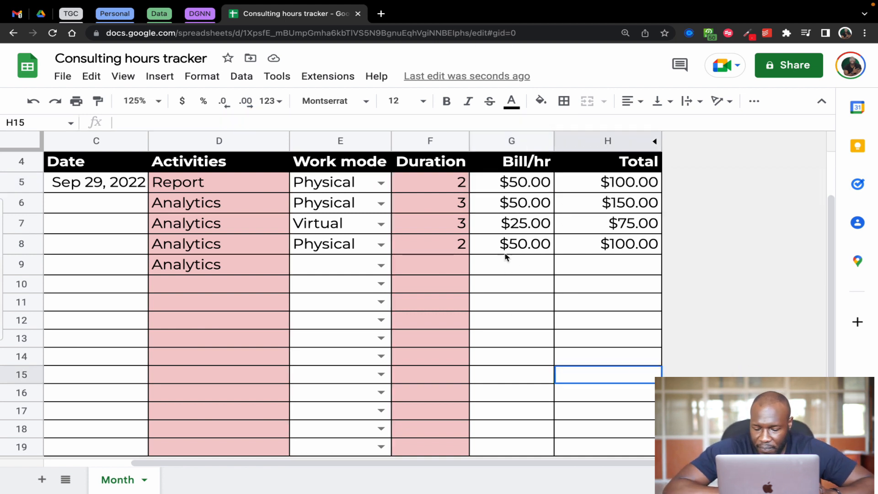
# Clear the Bill/hr cells G5:G8 and start a new IFS formula in G5
pyautogui.moveTo(519, 185); pyautogui.dragTo(522, 241)
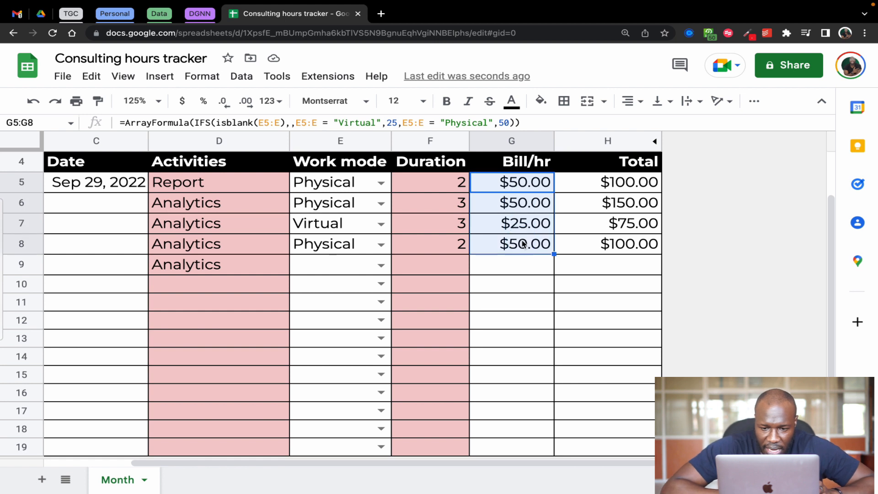
pyautogui.press('Delete')
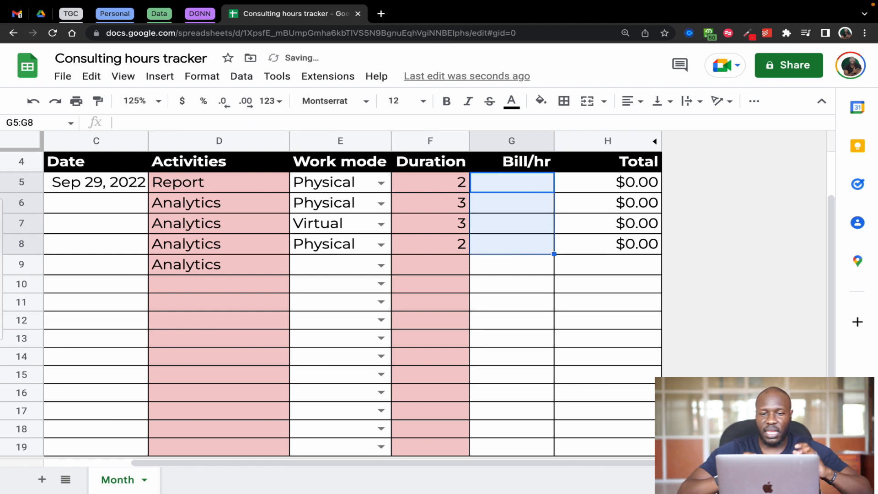
pyautogui.click(512, 185)
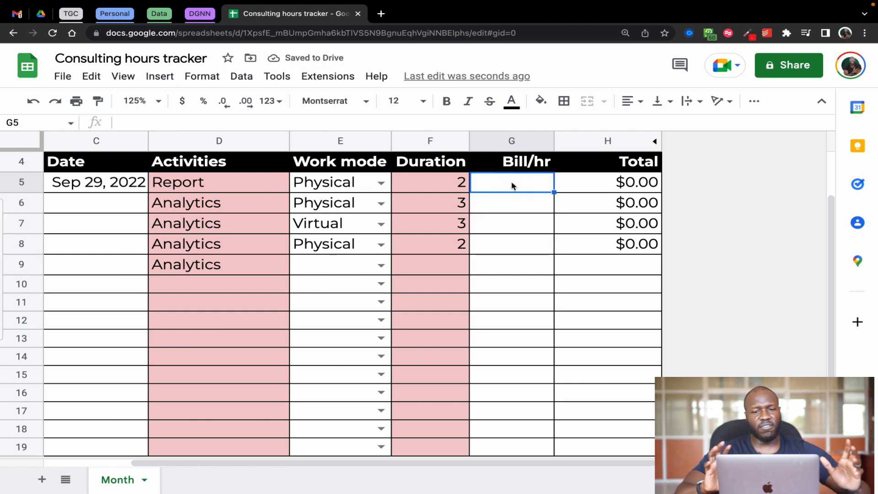
pyautogui.write('=if')
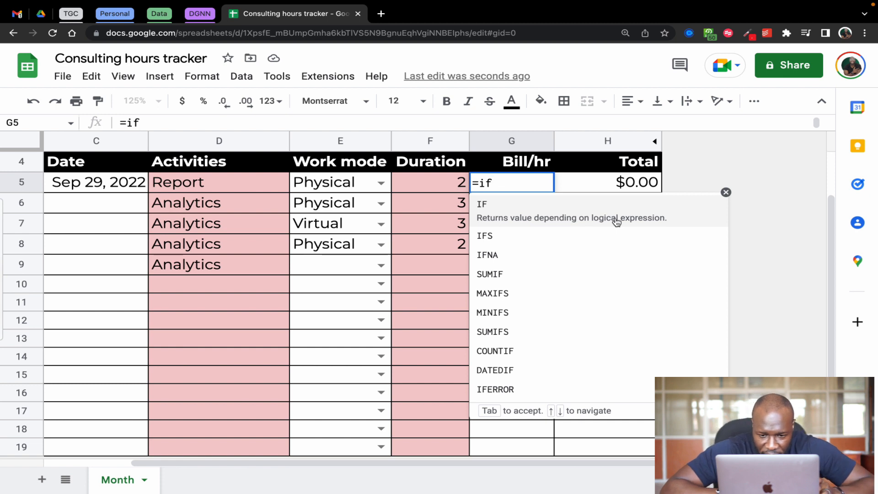
pyautogui.write('s')
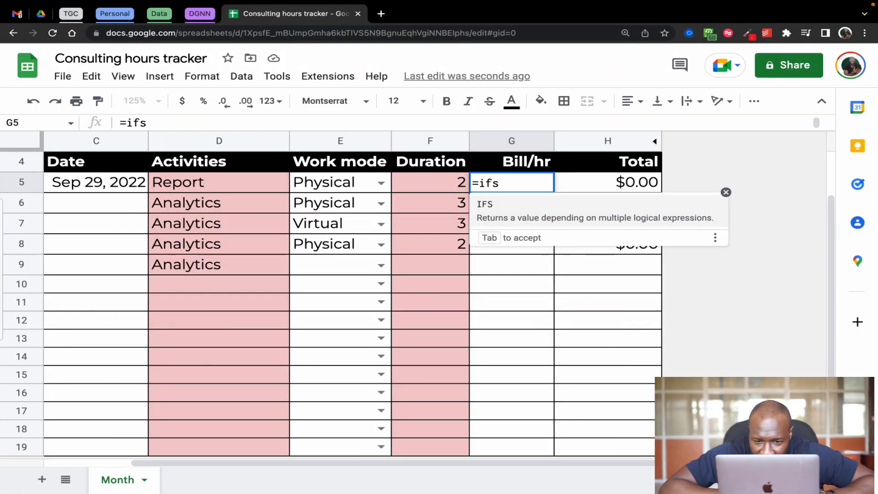
pyautogui.press('Tab')
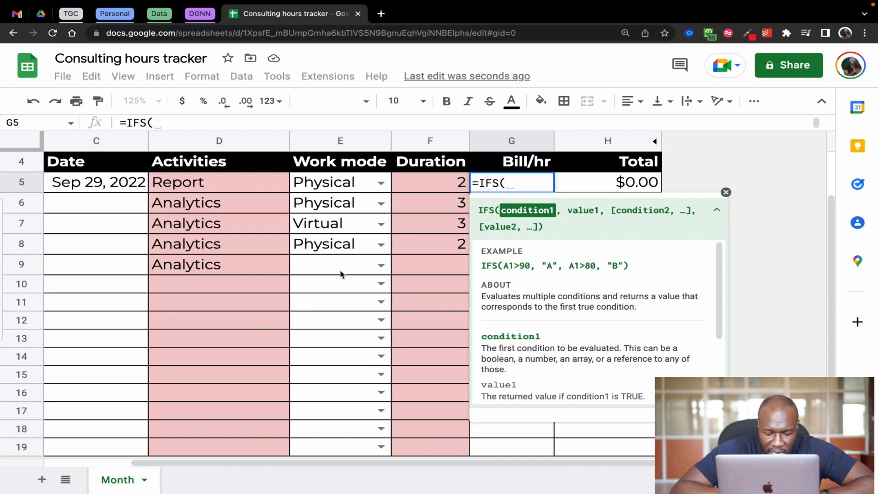
# Add ISBLANK(E5:E) as the first condition of the IFS formula in G5
pyautogui.write('isbl')
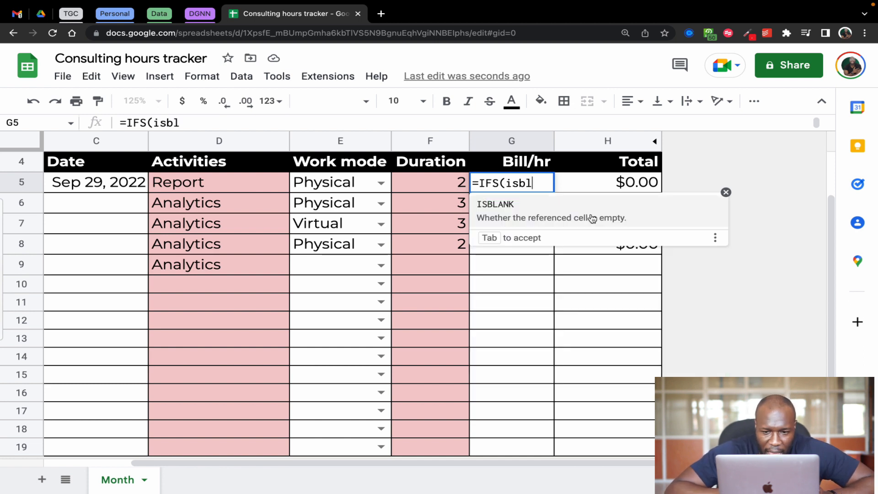
pyautogui.press('Tab')
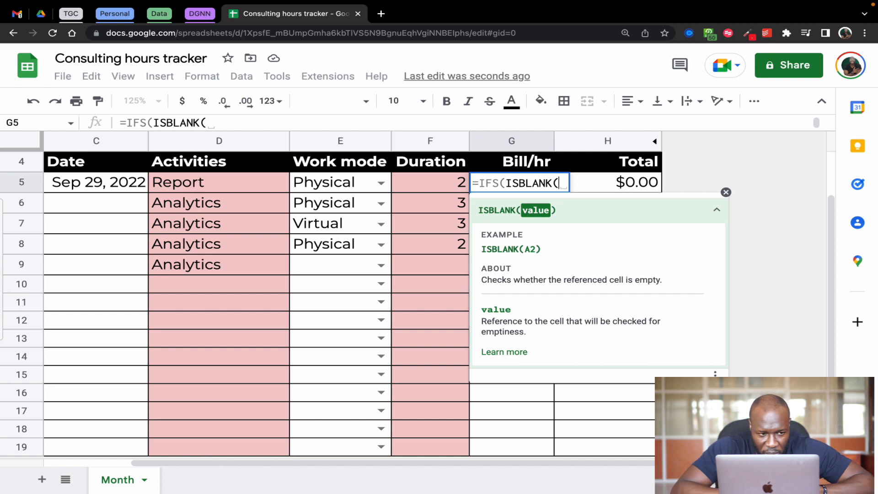
pyautogui.write('E')
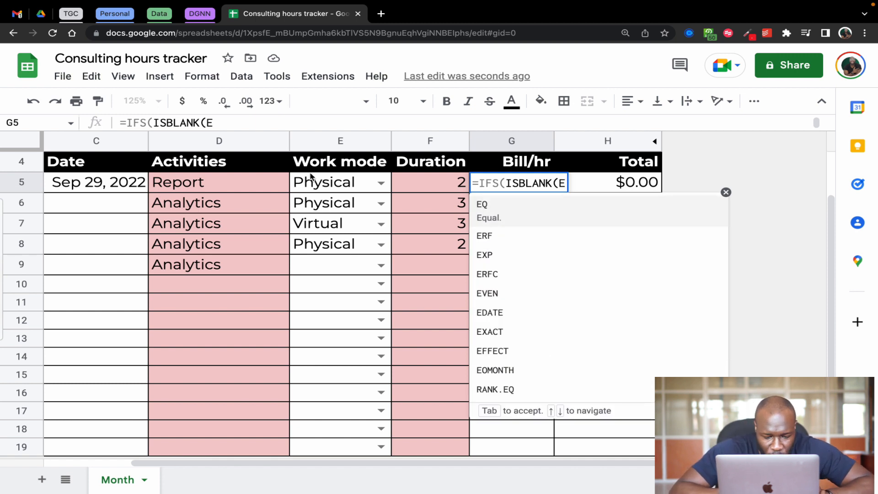
pyautogui.write('5:')
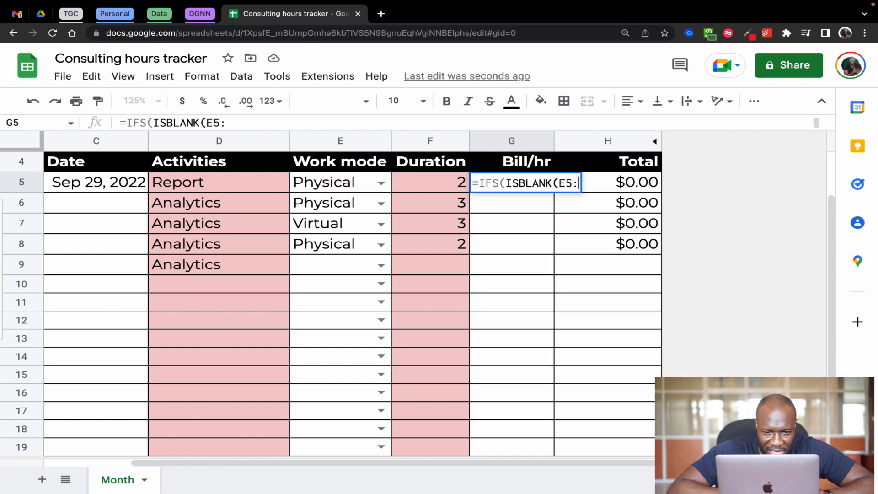
pyautogui.write('E')
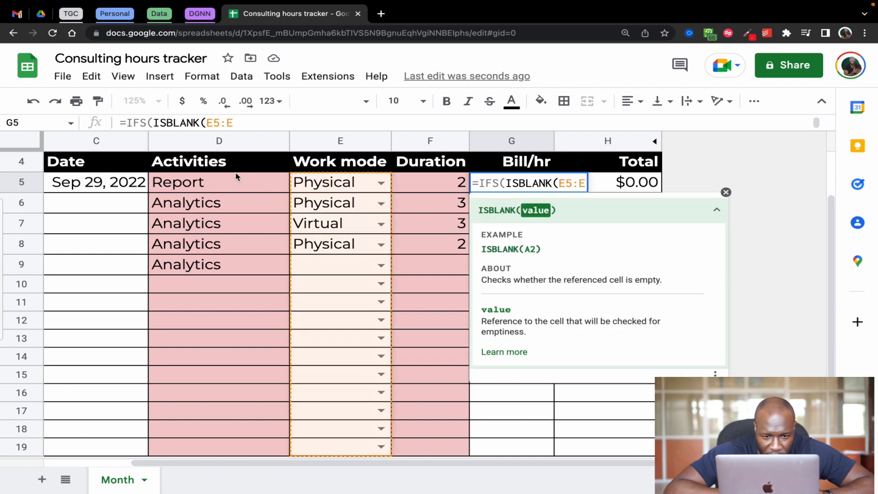
pyautogui.write(')')
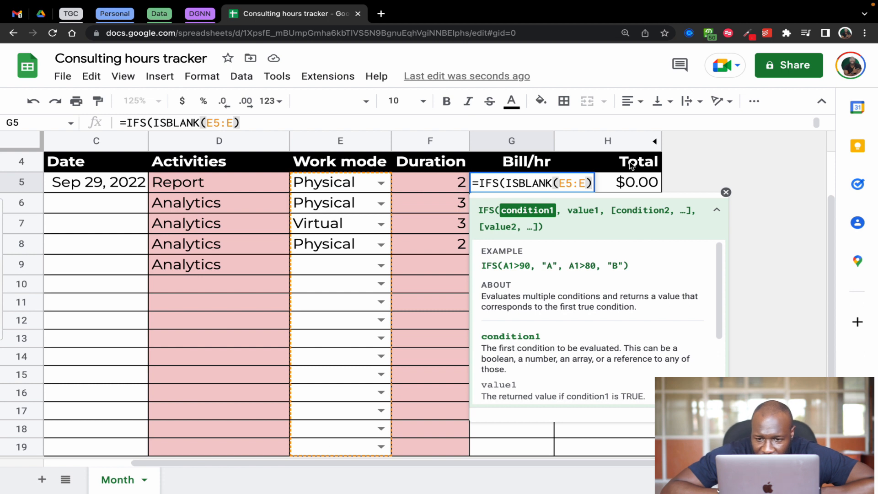
# Leave the ISBLANK result empty in the G5 formula and add the condition E5:E = "Virtual" with the value 25
pyautogui.write(', ')
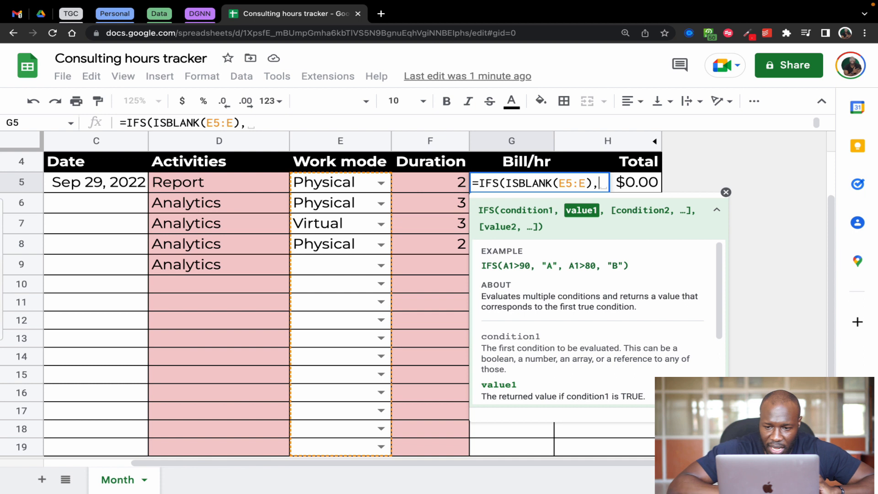
pyautogui.write(',')
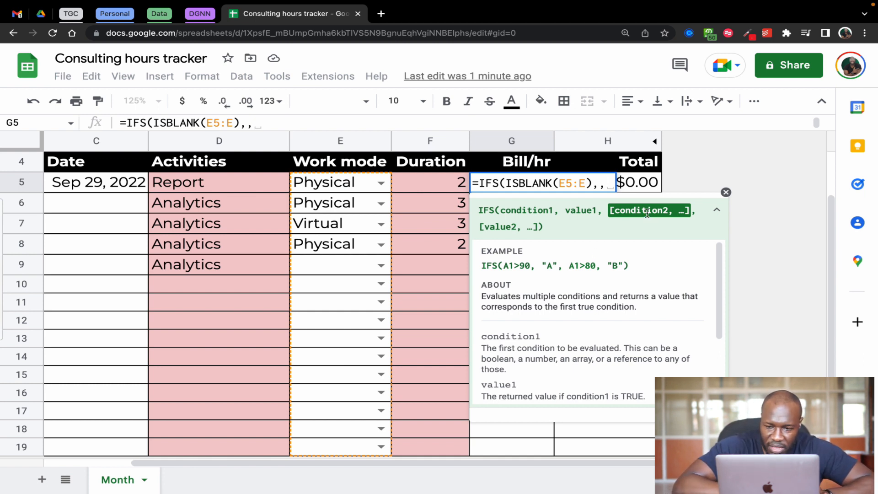
pyautogui.write('E')
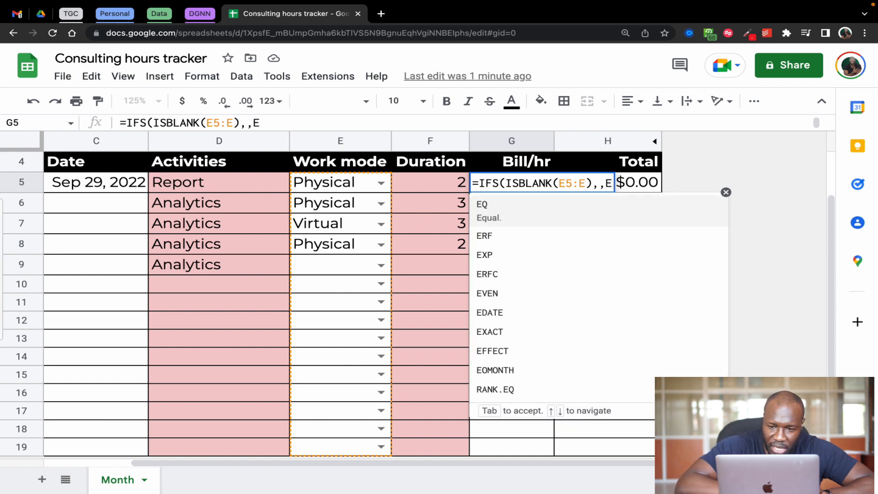
pyautogui.write('5:')
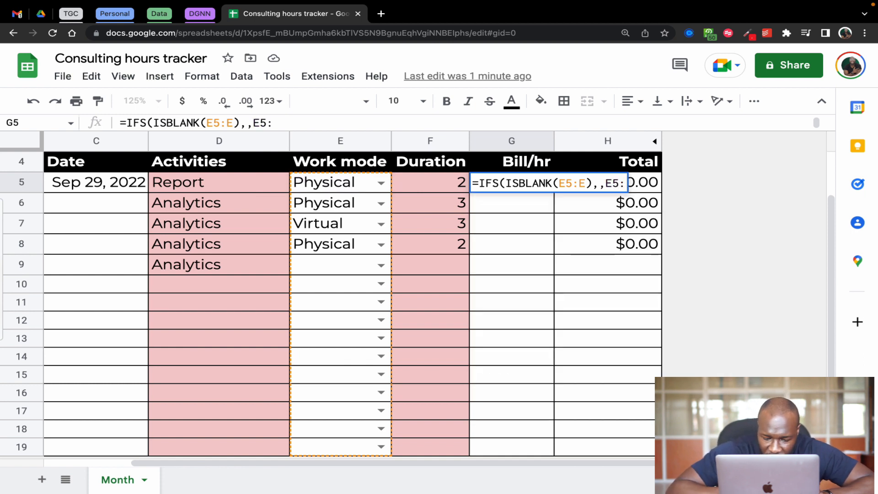
pyautogui.write('E')
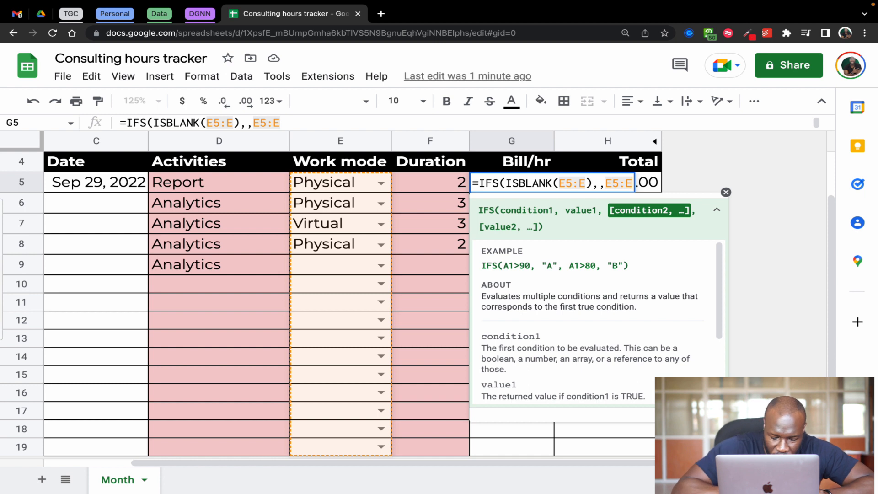
pyautogui.write(' = ')
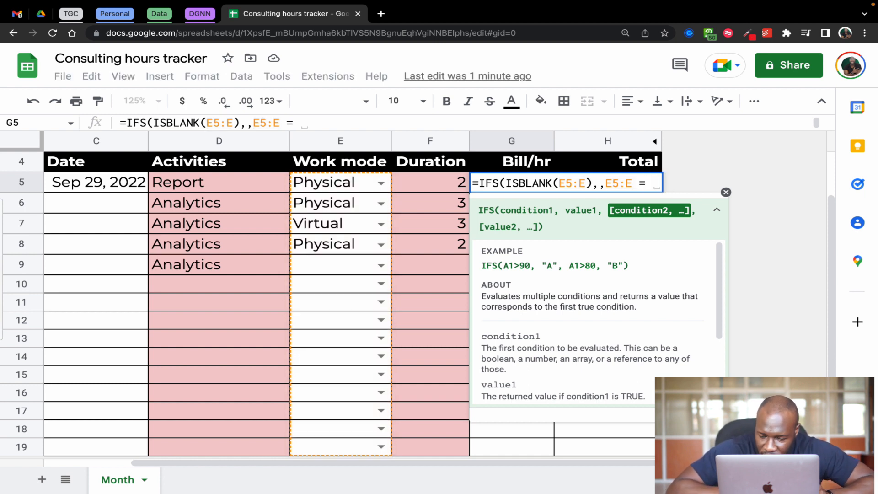
pyautogui.write('"Virtual')
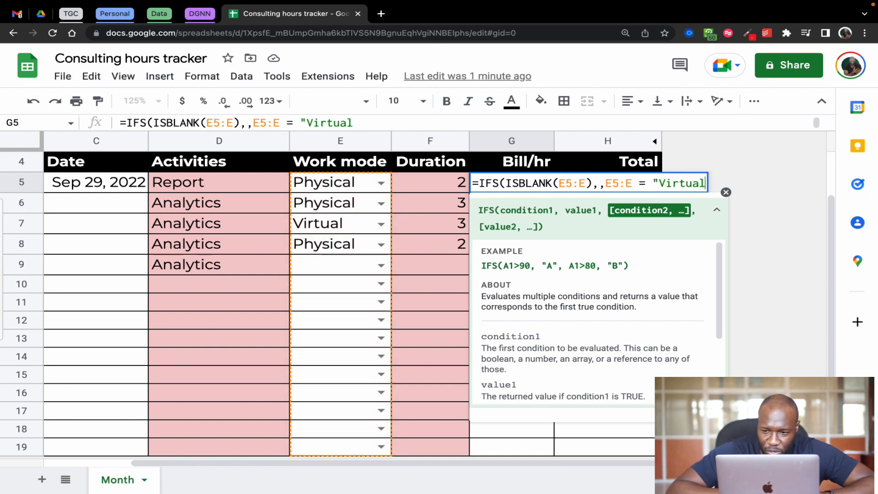
pyautogui.write('",')
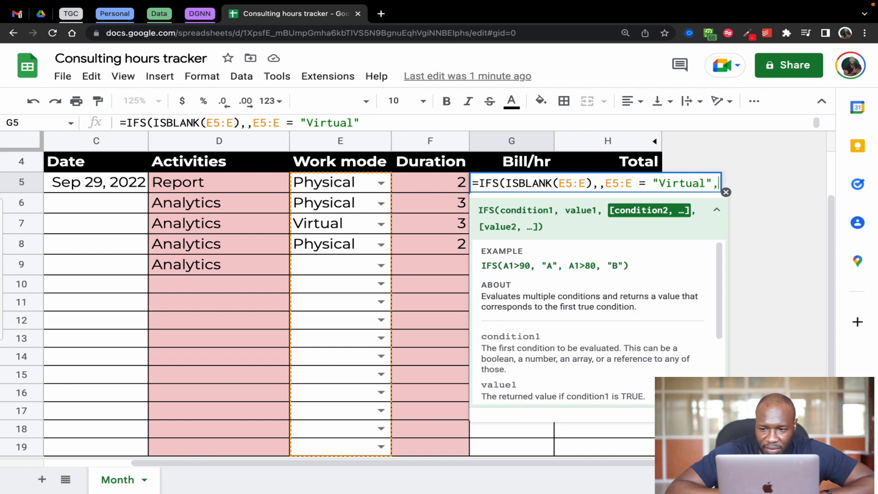
pyautogui.write('25')
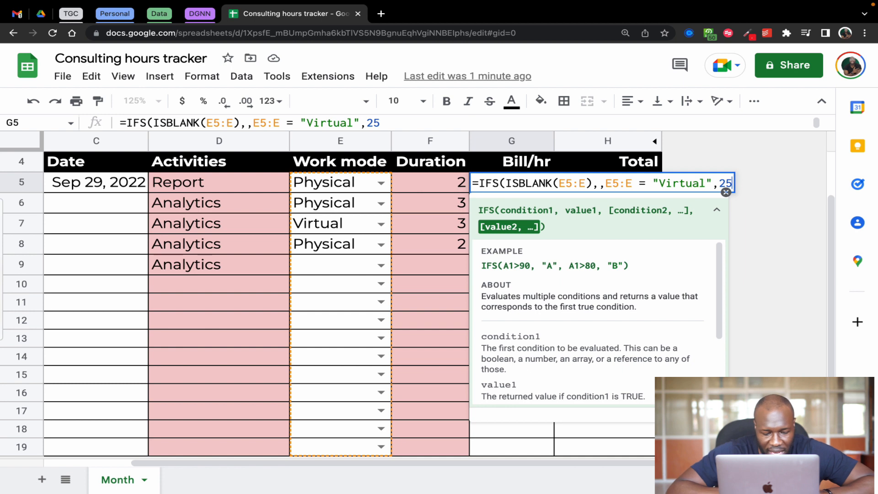
pyautogui.write(',')
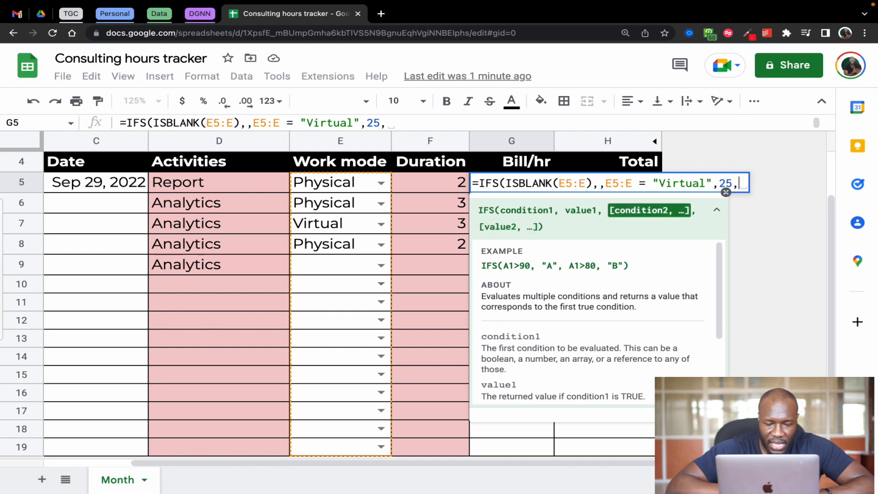
pyautogui.write('E5:')
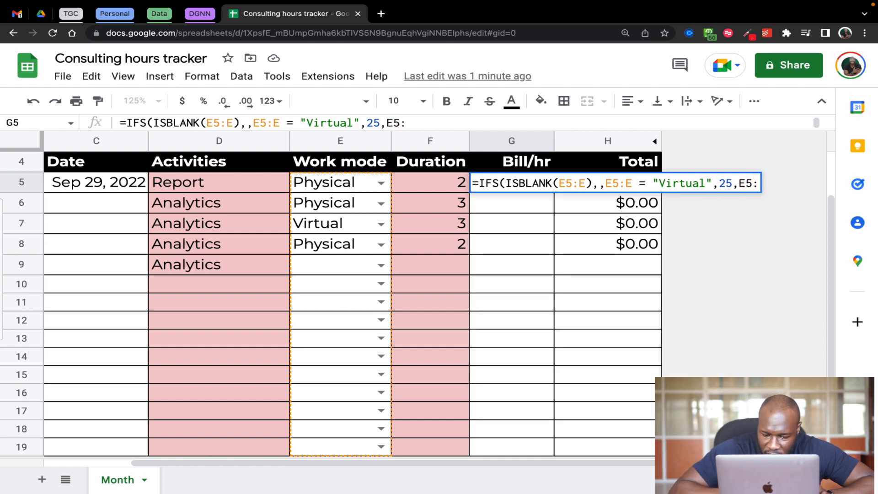
pyautogui.write('E = "Physical"')
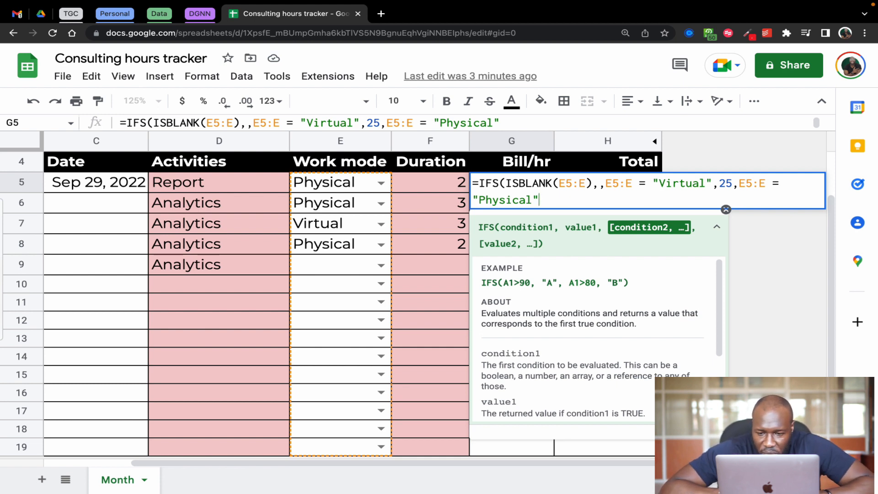
# Complete the IFS formula in G5 with E5:E = "Physical" returning 50, and accept the suggested autofill for the Bill/hr cells below
pyautogui.write(',')
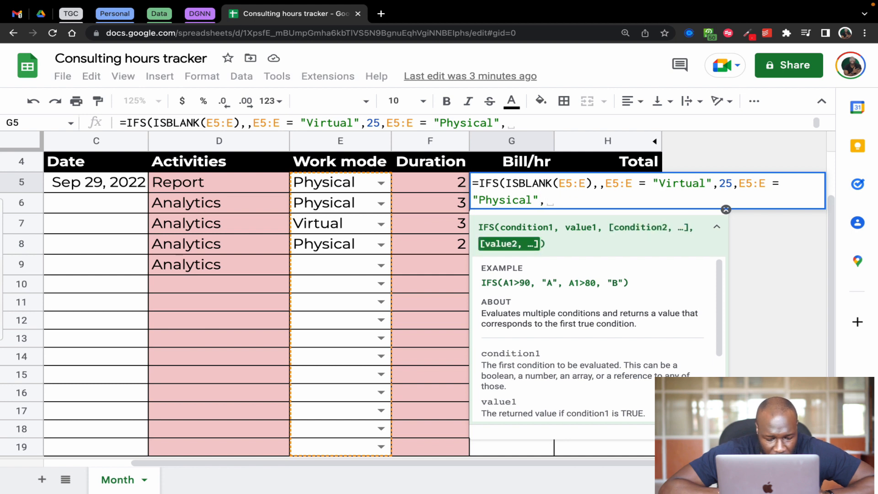
pyautogui.write('50')
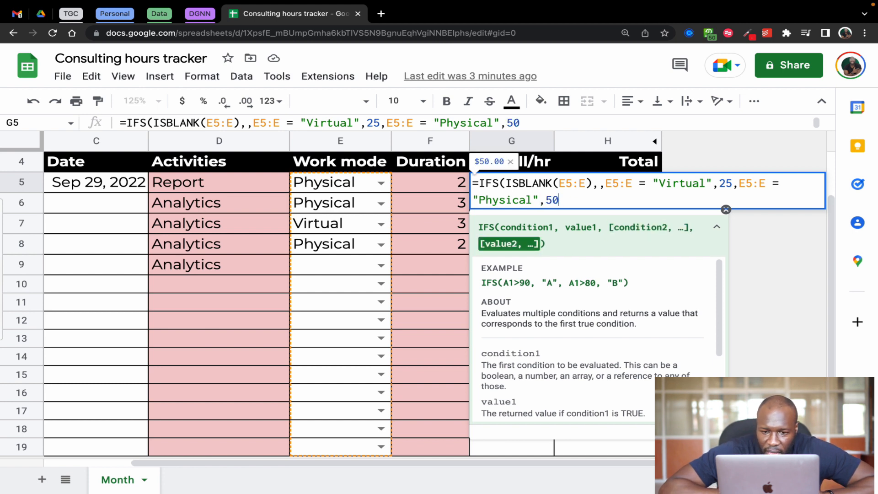
pyautogui.write(')')
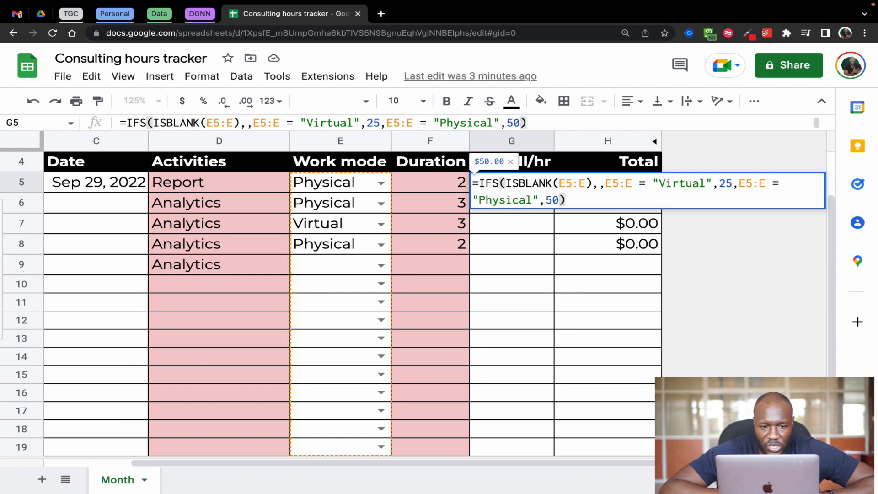
pyautogui.press('Return')
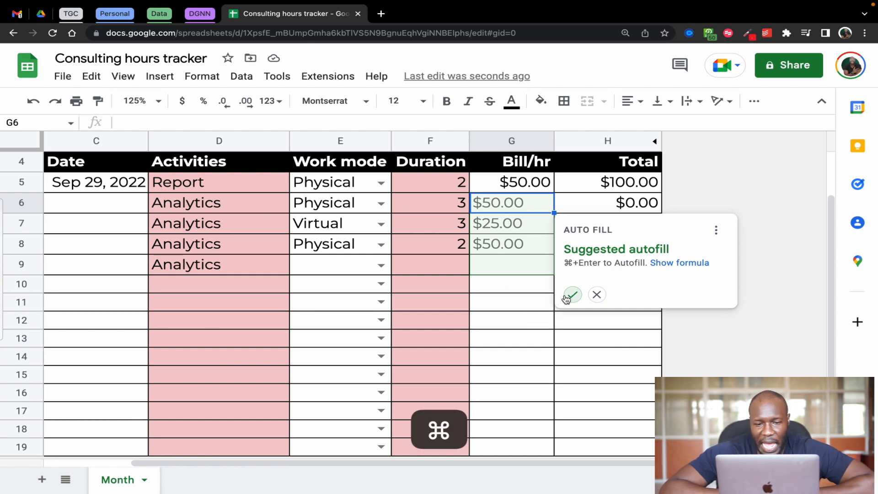
pyautogui.press('super+Return')
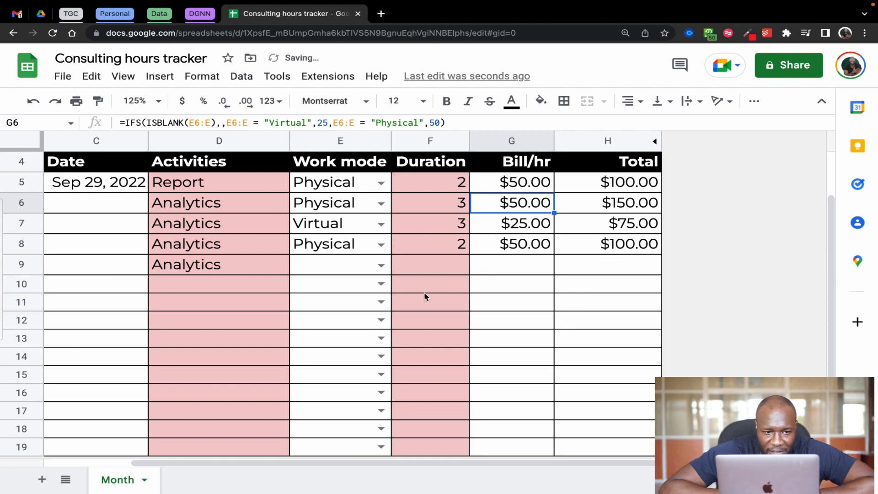
# Set the work mode to Virtual in E9, Physical in E10 and Virtual in E11, and check Bill/hr cells G10:G11
pyautogui.click(380, 266)
pyautogui.click(339, 287)
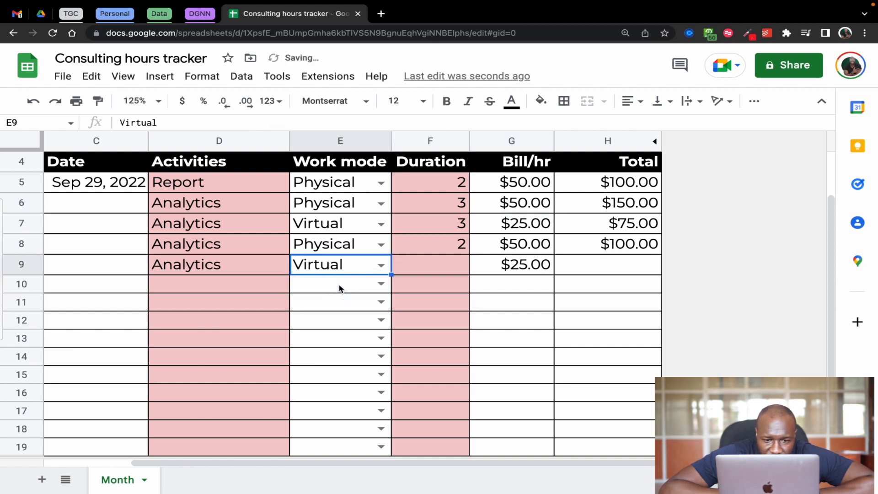
pyautogui.click(381, 285)
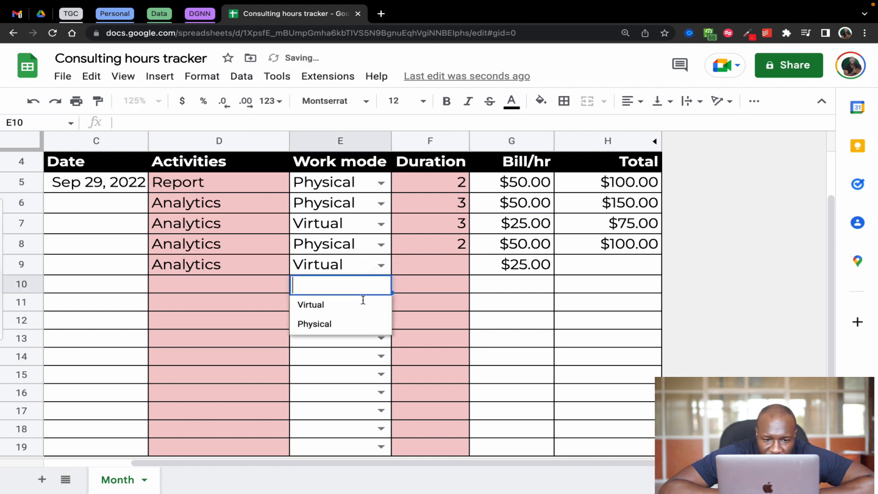
pyautogui.click(336, 327)
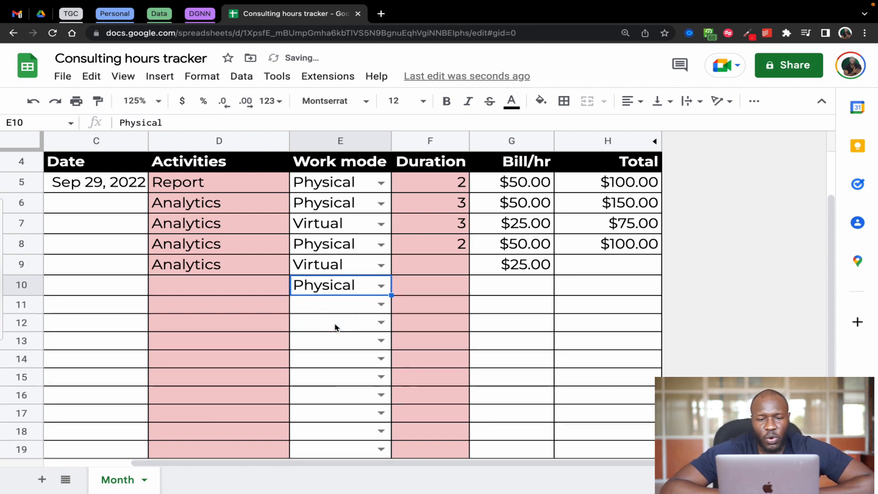
pyautogui.click(382, 305)
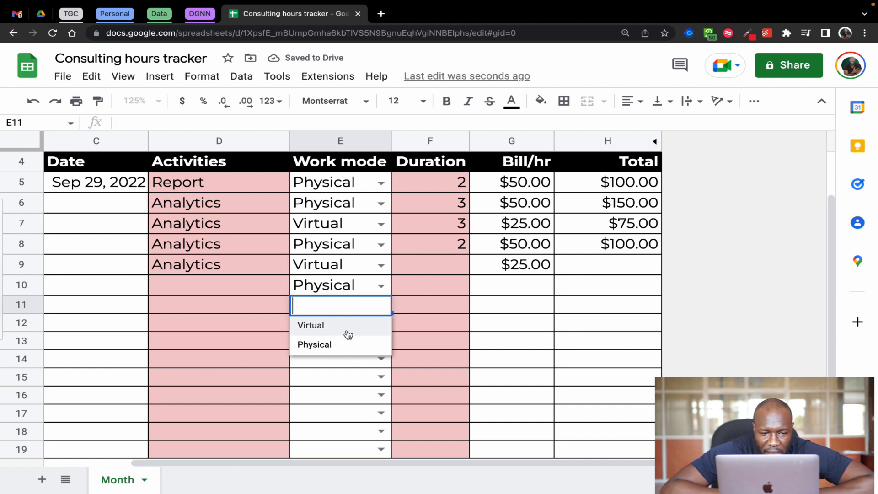
pyautogui.click(336, 329)
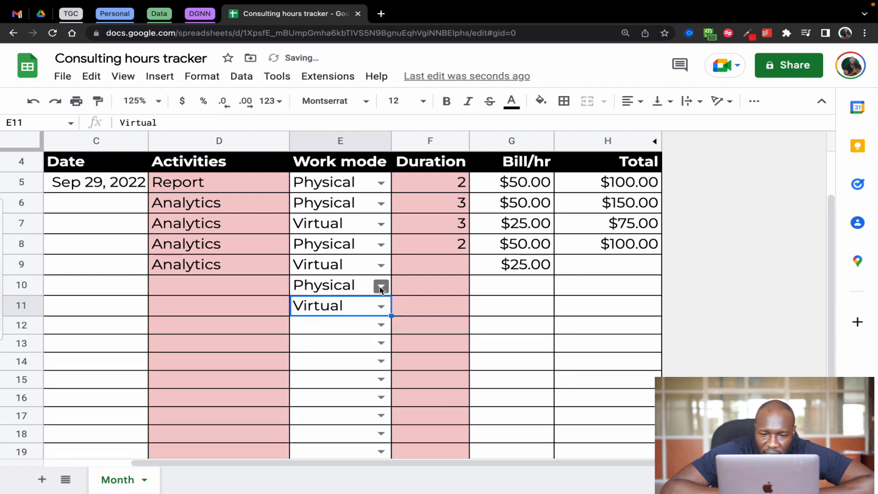
pyautogui.click(531, 286)
pyautogui.moveTo(531, 284); pyautogui.dragTo(525, 307)
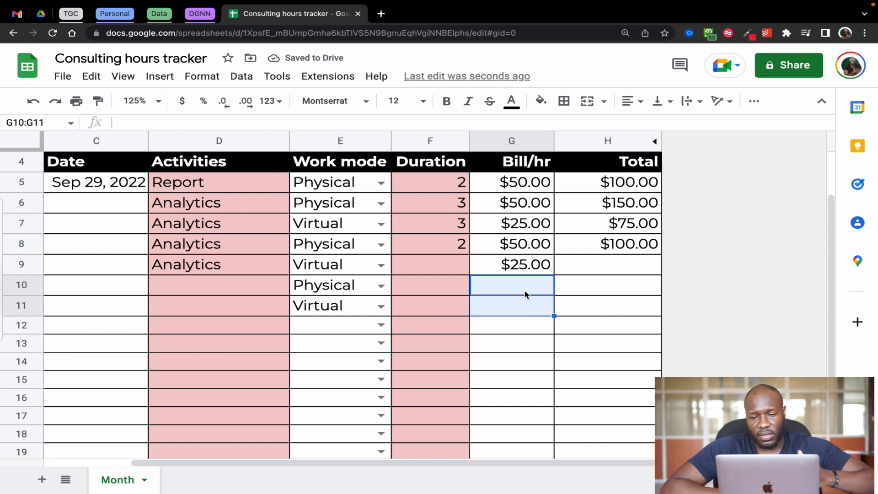
# Wrap the IFS formula in G5 in ArrayFormula
pyautogui.click(495, 186)
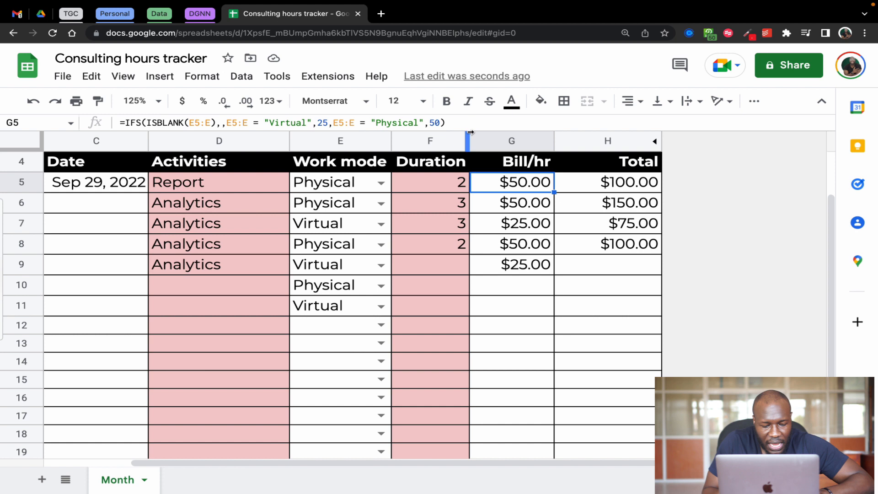
pyautogui.click(458, 121)
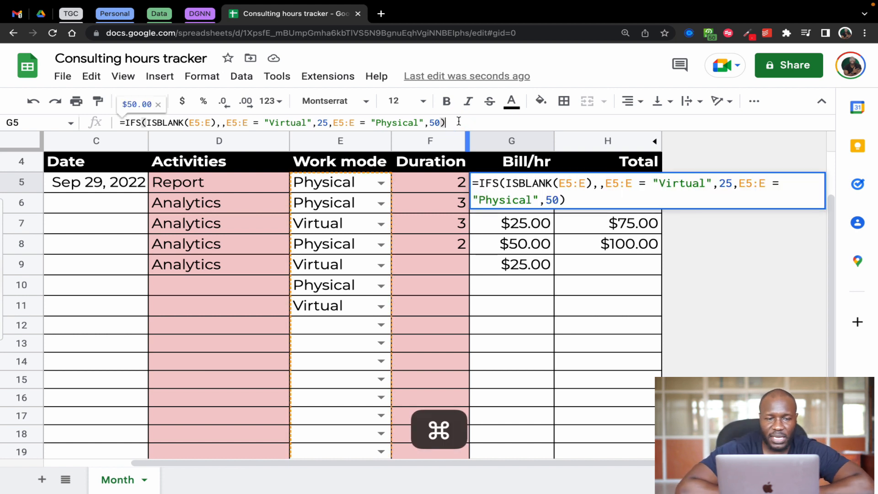
pyautogui.press('super+shift+Return')
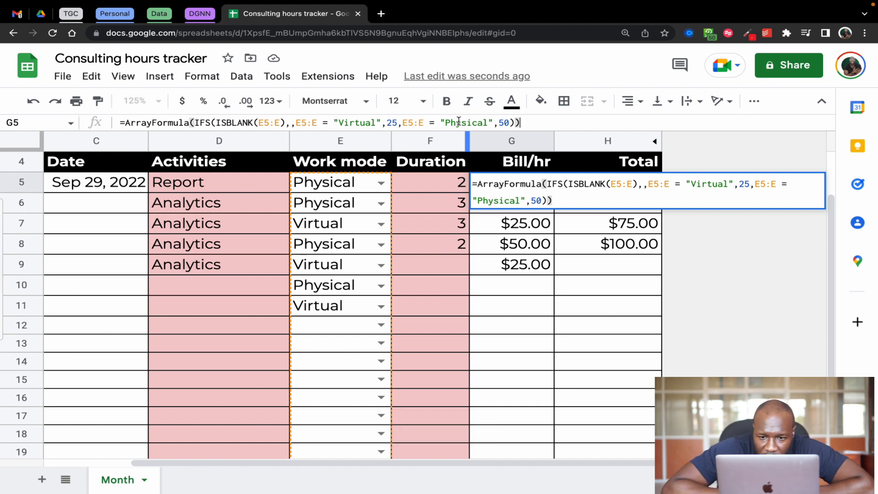
pyautogui.press('Return')
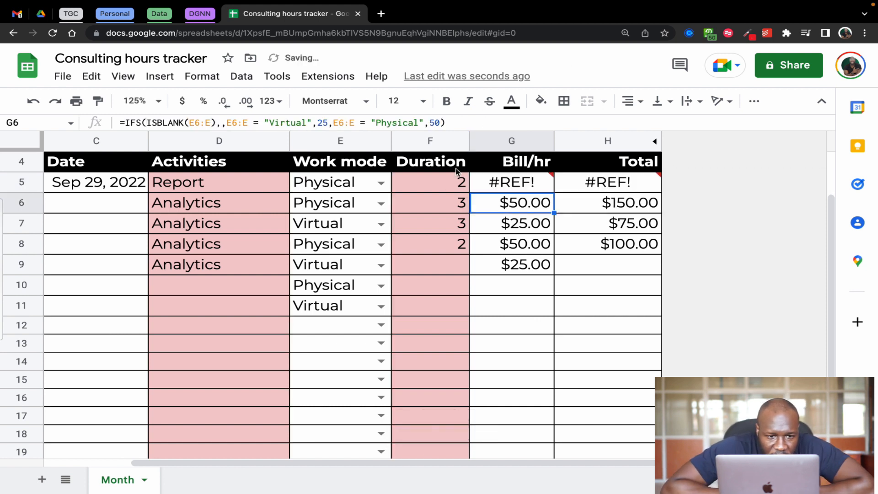
# Check the array formula in G5 and clear the autofilled Bill/hr formulas from G6:G9
pyautogui.moveTo(503, 187)
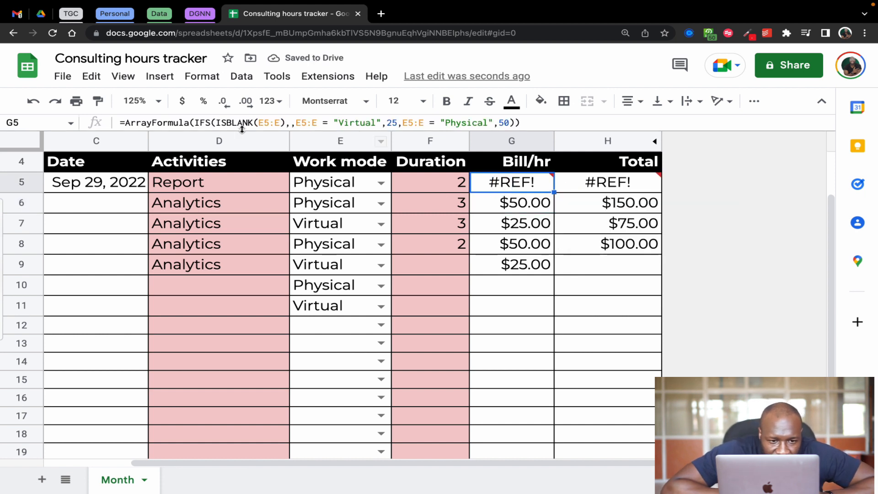
pyautogui.click(192, 122)
pyautogui.press('Return')
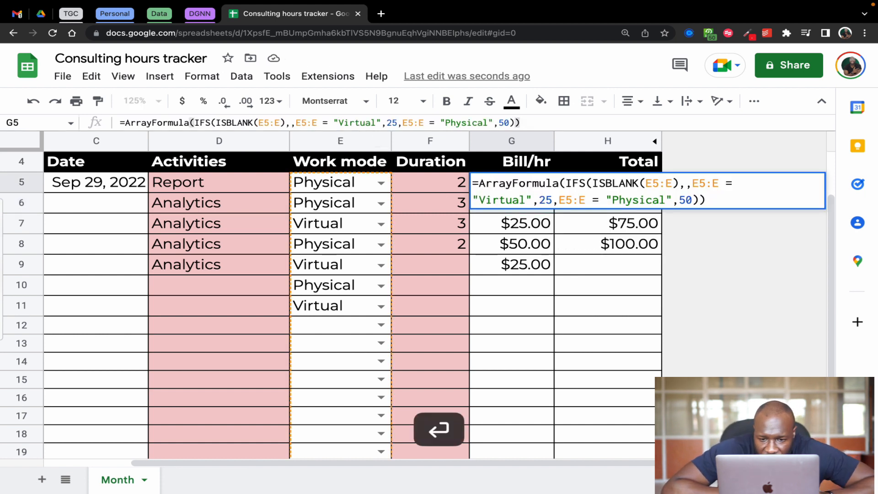
pyautogui.click(525, 203)
pyautogui.moveTo(525, 202); pyautogui.dragTo(522, 264)
pyautogui.press('Delete')
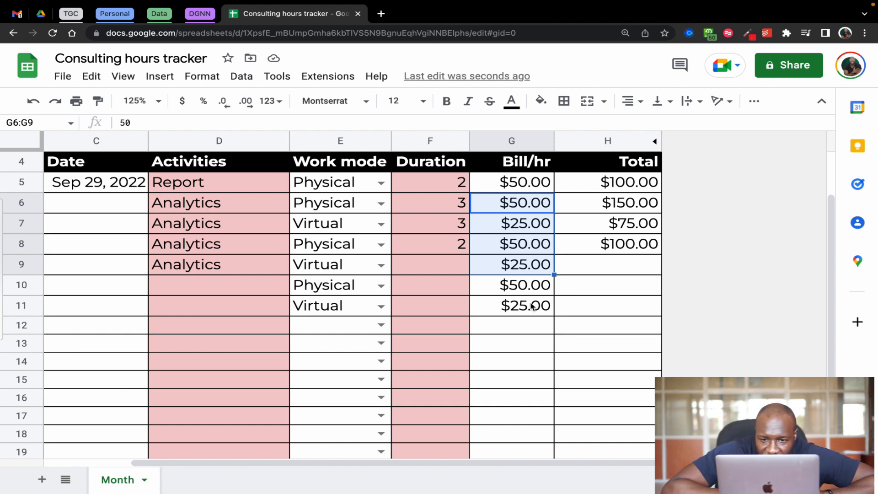
# Examine how ArrayFormula encloses the whole IFS expression in G5
pyautogui.click(526, 182)
pyautogui.moveTo(522, 122); pyautogui.dragTo(190, 122)
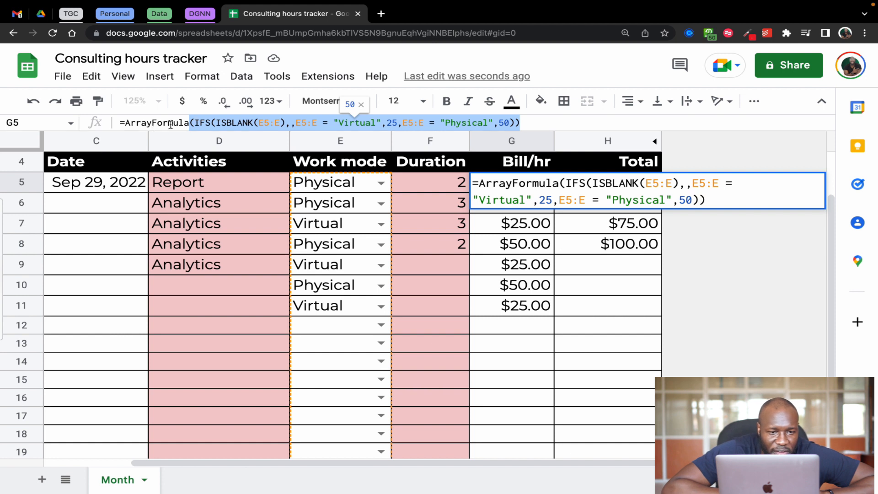
pyautogui.click(192, 123)
pyautogui.moveTo(194, 122); pyautogui.dragTo(515, 122)
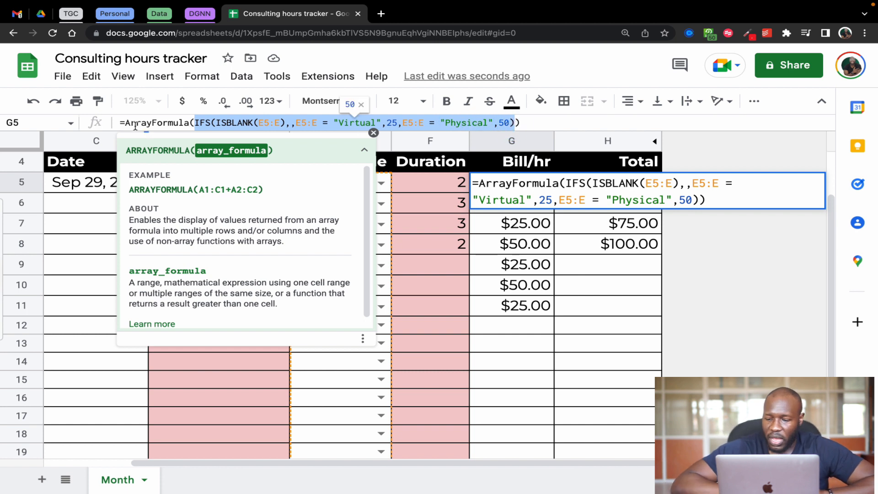
pyautogui.click(521, 123)
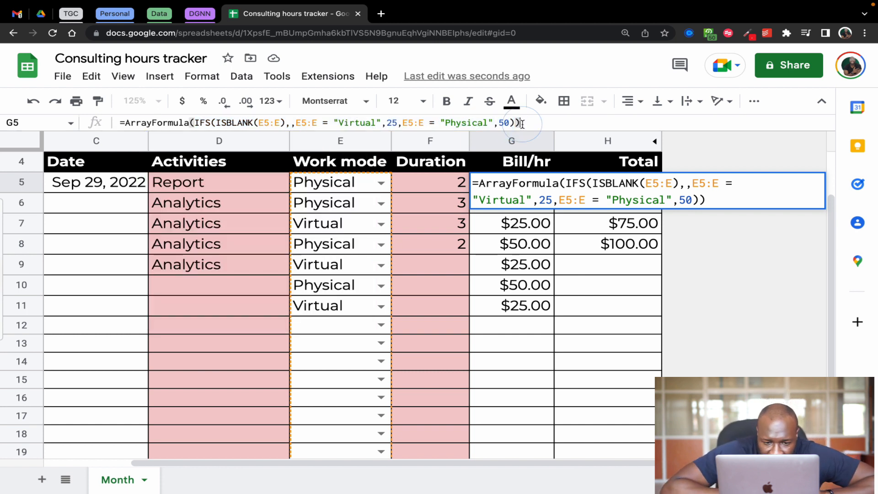
pyautogui.press('Return')
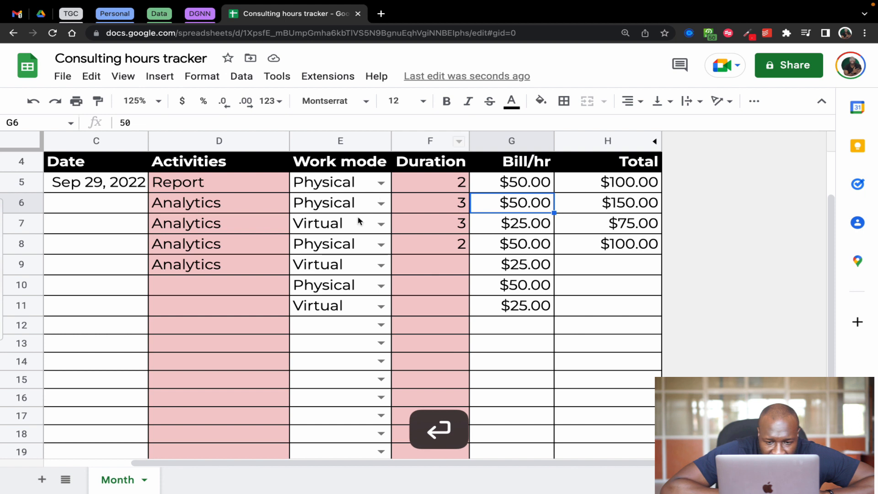
# Test the Bill/hr array formula by setting the work mode to Physical in E12 and E19
pyautogui.click(380, 324)
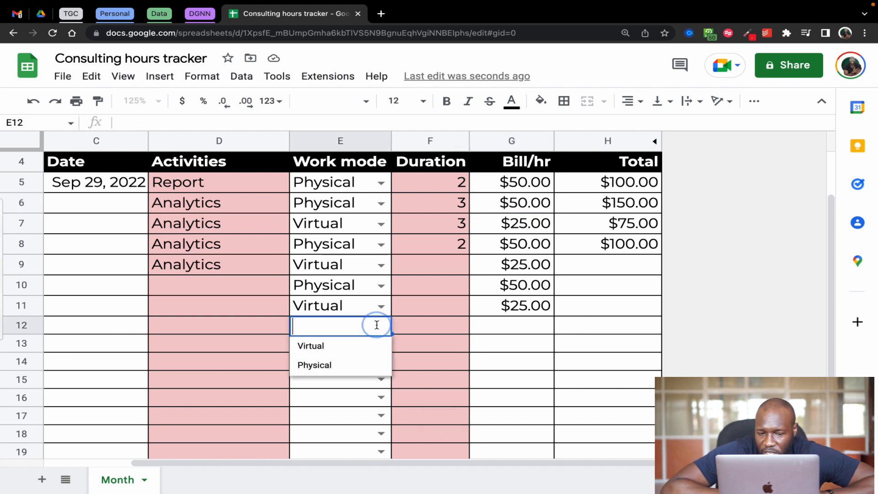
pyautogui.click(315, 366)
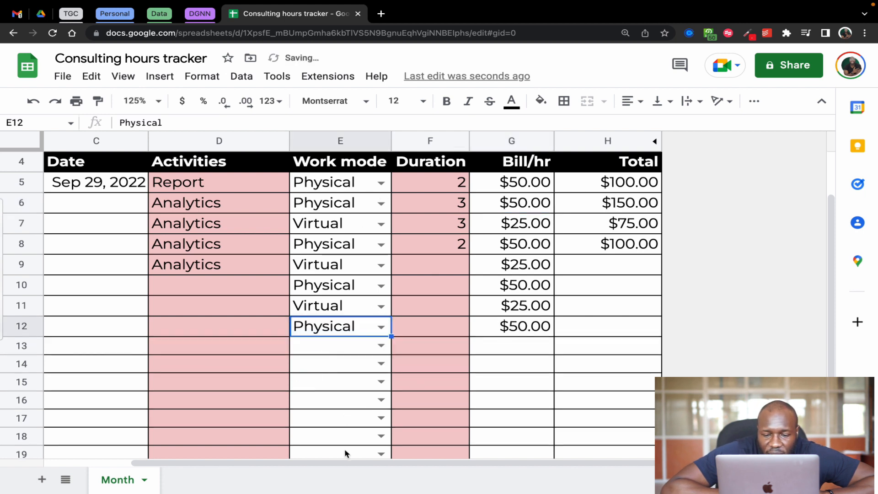
pyautogui.click(380, 454)
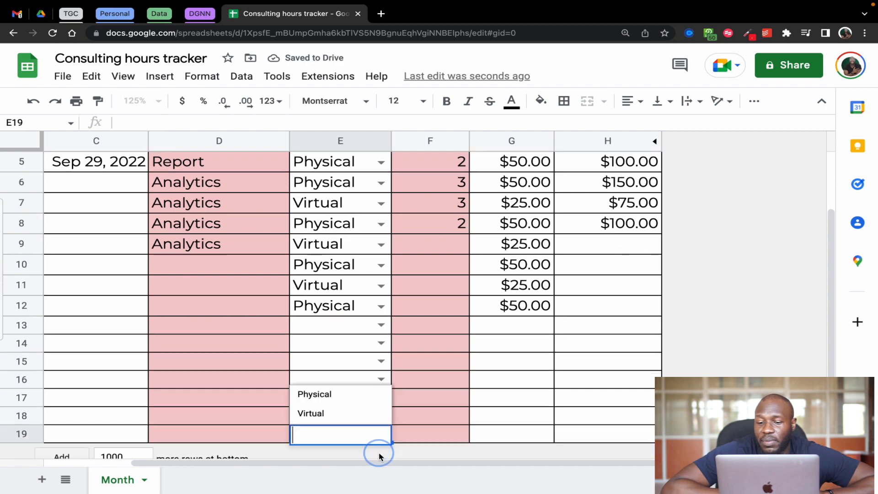
pyautogui.click(329, 395)
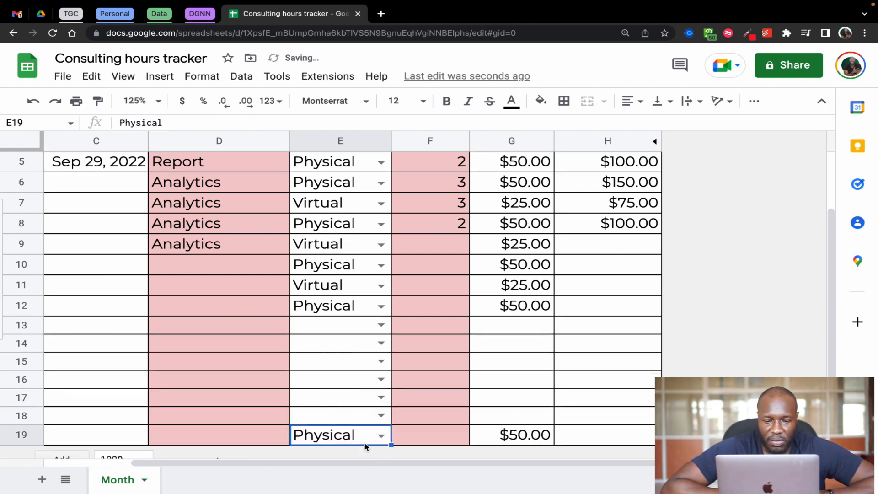
# Clear the test work mode in E19 and the contents of E10:G12
pyautogui.press('Delete')
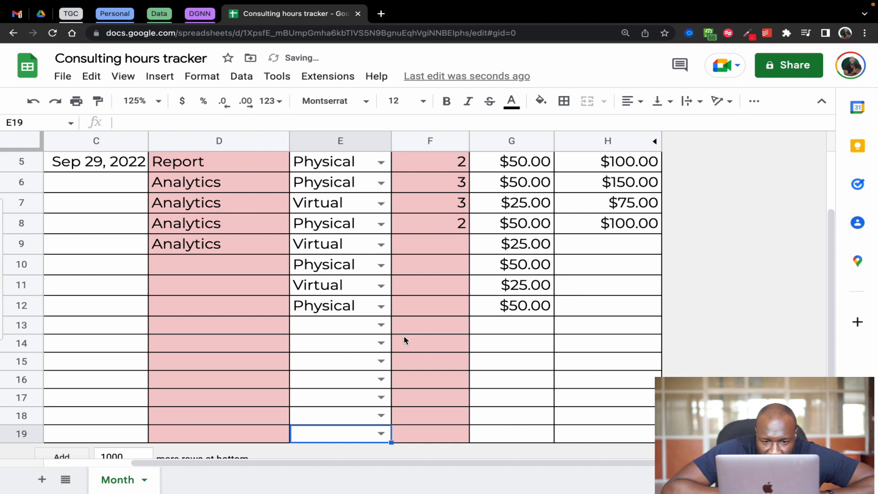
pyautogui.click(342, 271)
pyautogui.moveTo(342, 272); pyautogui.dragTo(513, 306)
pyautogui.press('Delete')
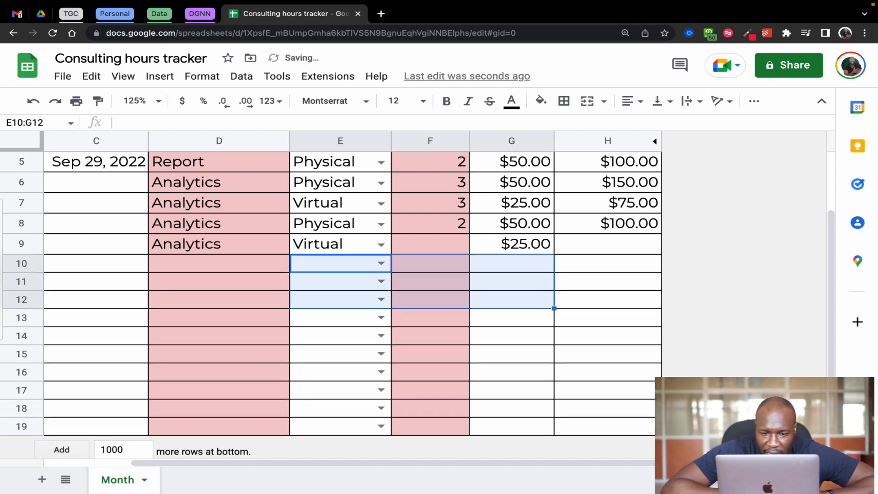
pyautogui.click(518, 329)
pyautogui.scroll(1, 482, 306)
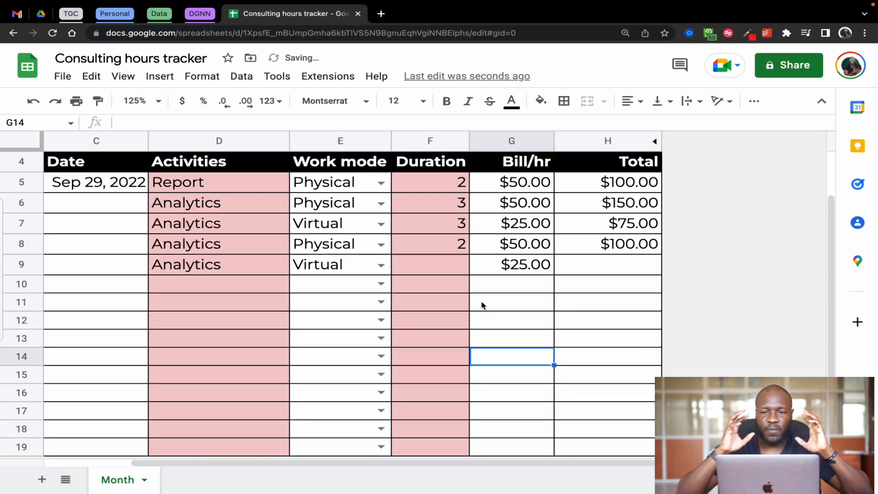
# Examine the Total array formula in H5, covering its blank check on Duration, empty true value and Duration times Bill/hr product
pyautogui.click(439, 264)
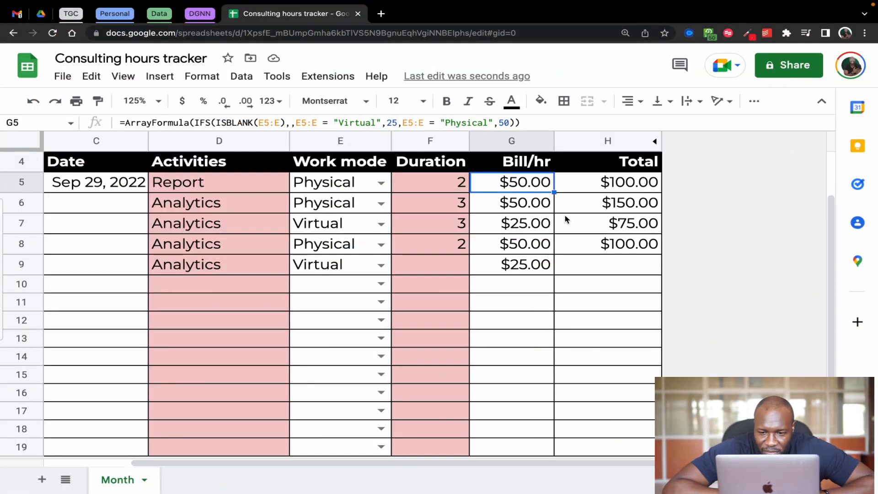
pyautogui.scroll(1, 572, 231)
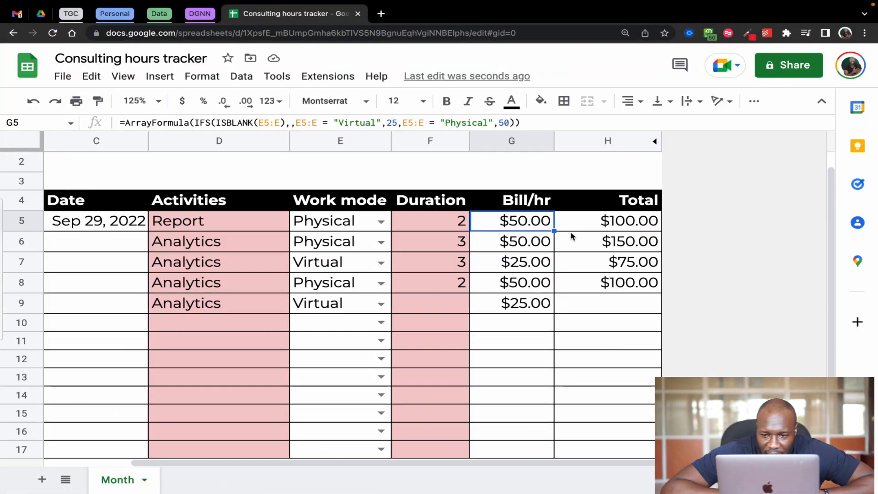
pyautogui.click(601, 225)
pyautogui.scroll(1, 601, 225)
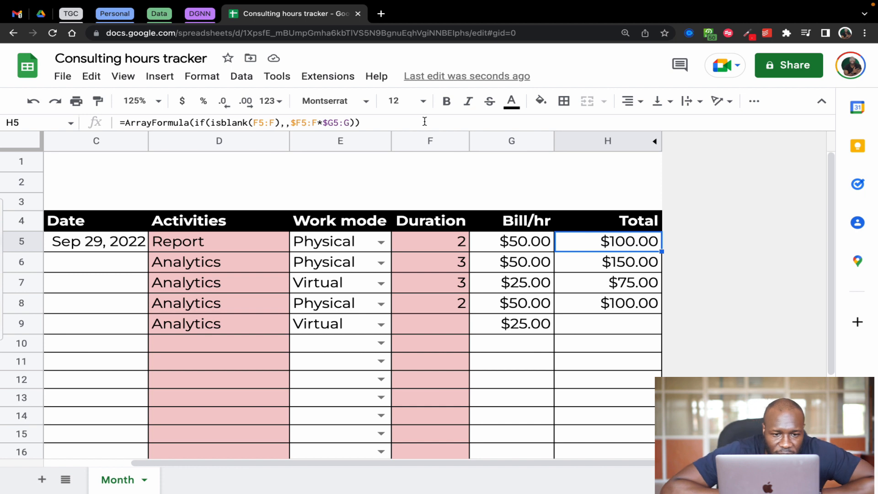
pyautogui.press('super+a')
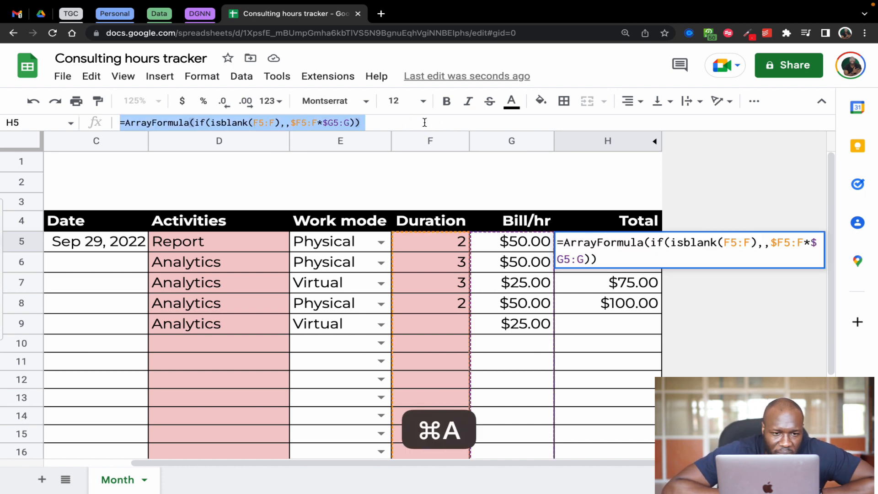
pyautogui.click(397, 122)
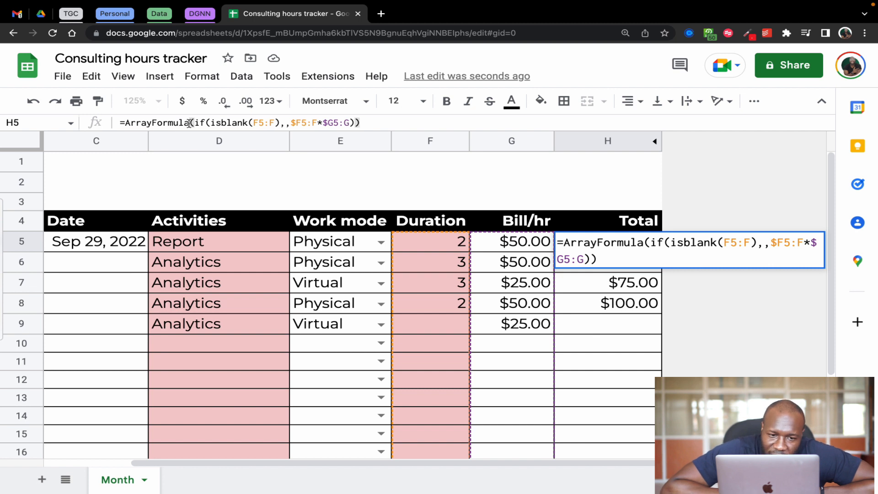
pyautogui.moveTo(196, 123); pyautogui.dragTo(279, 125)
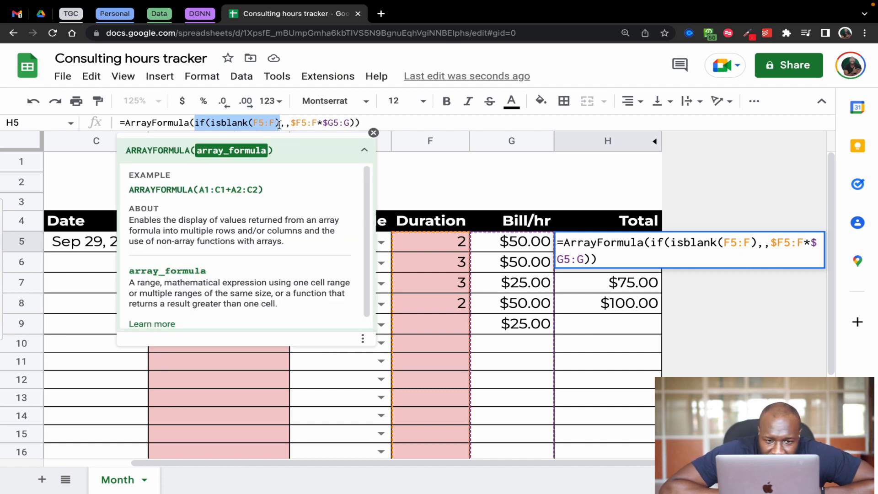
pyautogui.click(364, 123)
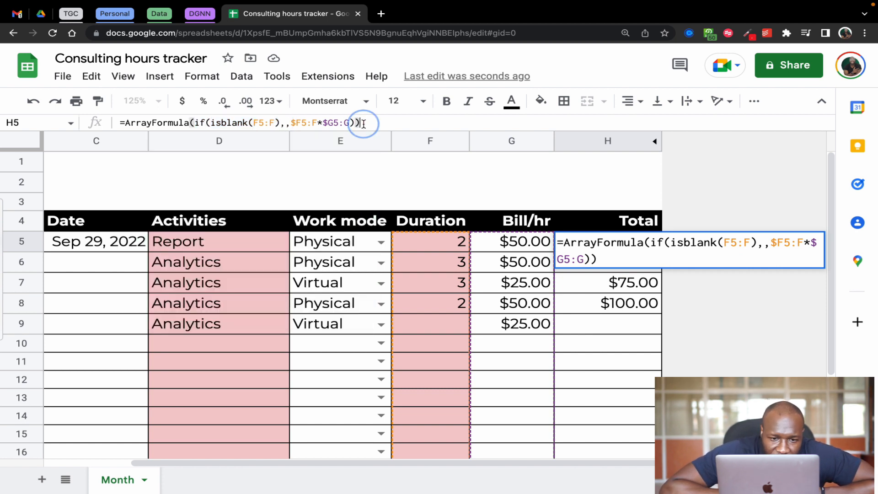
pyautogui.click(285, 124)
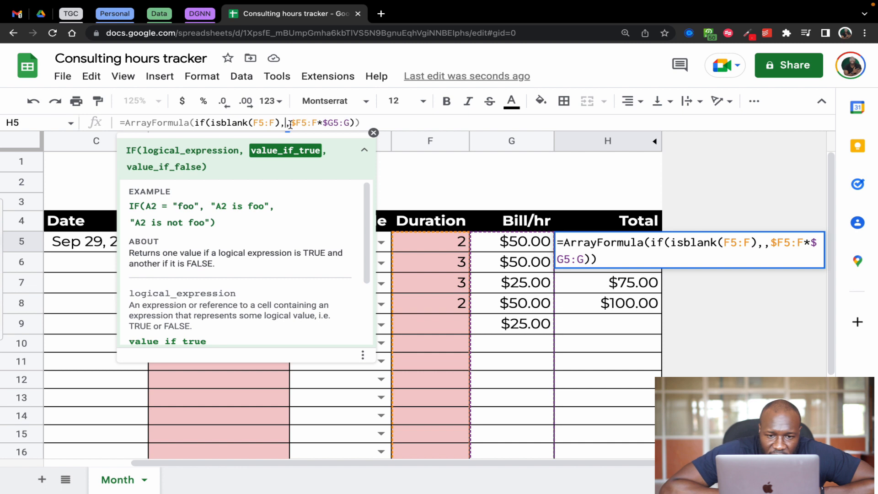
pyautogui.moveTo(291, 123); pyautogui.dragTo(351, 124)
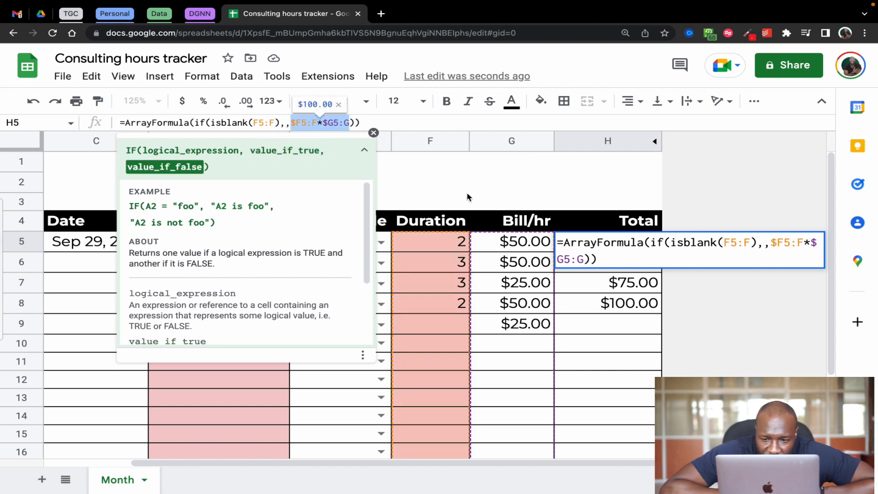
pyautogui.click(483, 186)
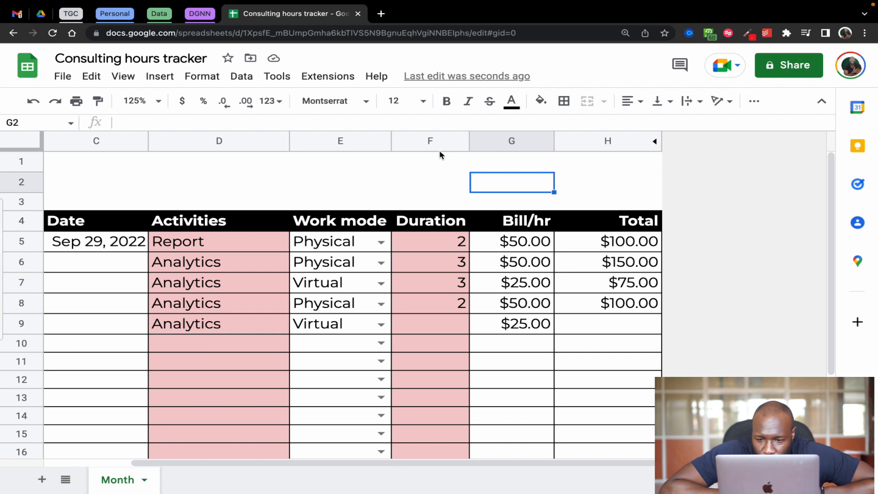
# Compare the Total in H5 with the Duration in F5 and the Bill/hr in G5 that feed it
pyautogui.click(445, 243)
pyautogui.click(594, 246)
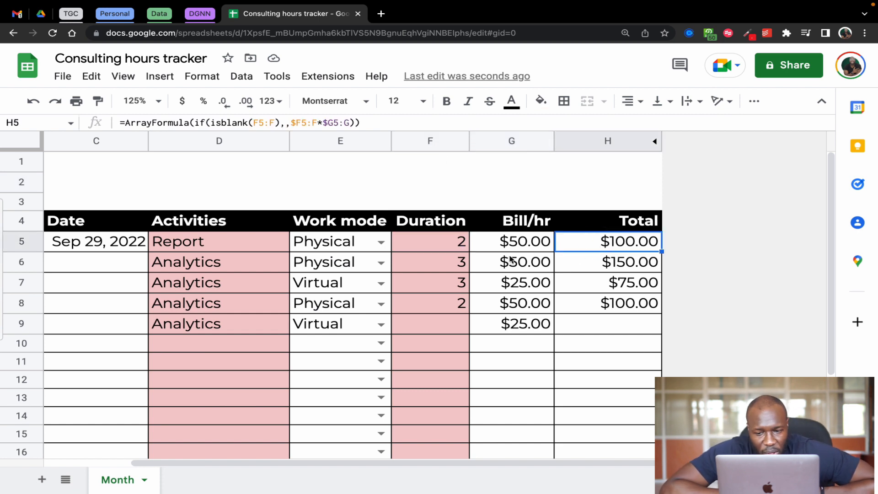
pyautogui.click(444, 243)
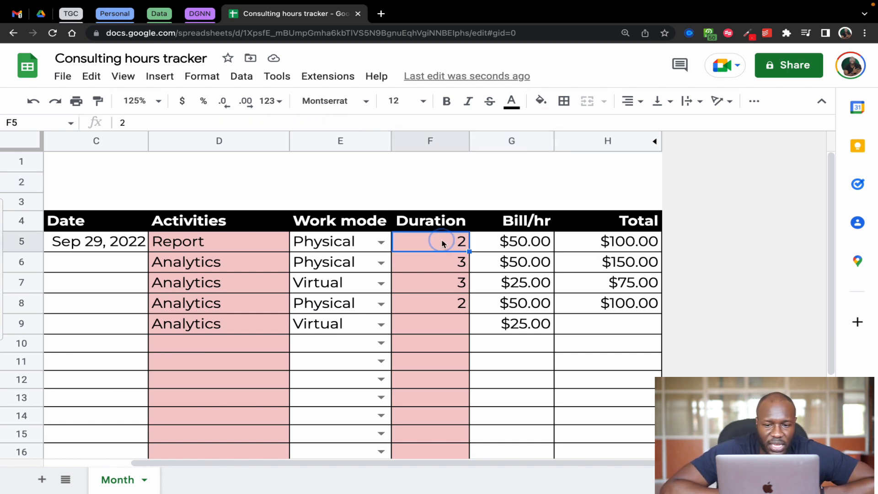
pyautogui.click(513, 245)
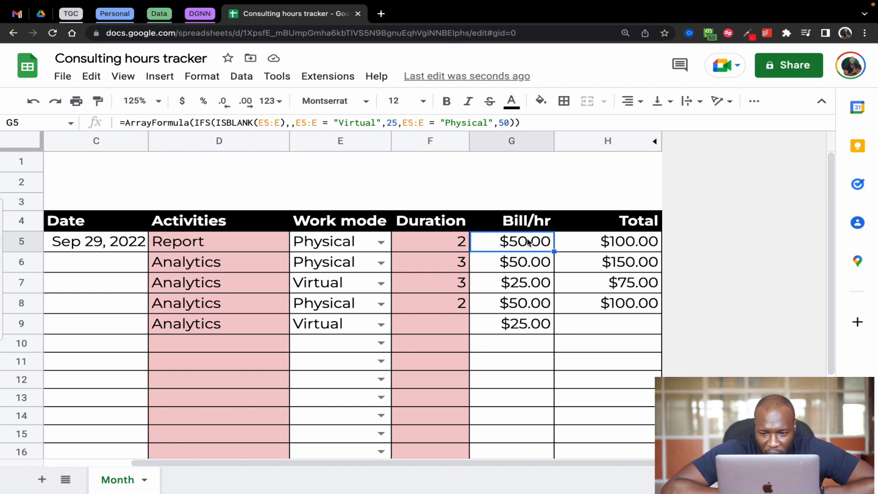
# Clear the totals in H5:H8 and enter the formula =F5*G5 in H5
pyautogui.moveTo(622, 242); pyautogui.dragTo(631, 303)
pyautogui.press('Delete')
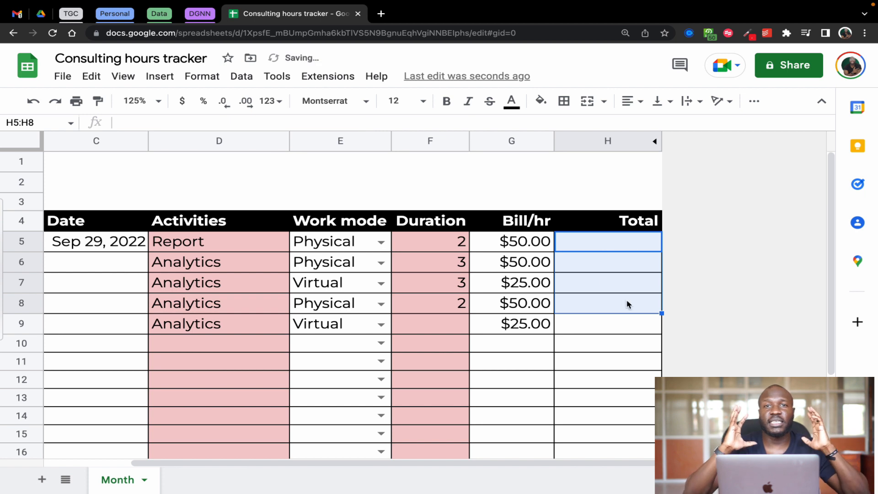
pyautogui.click(589, 246)
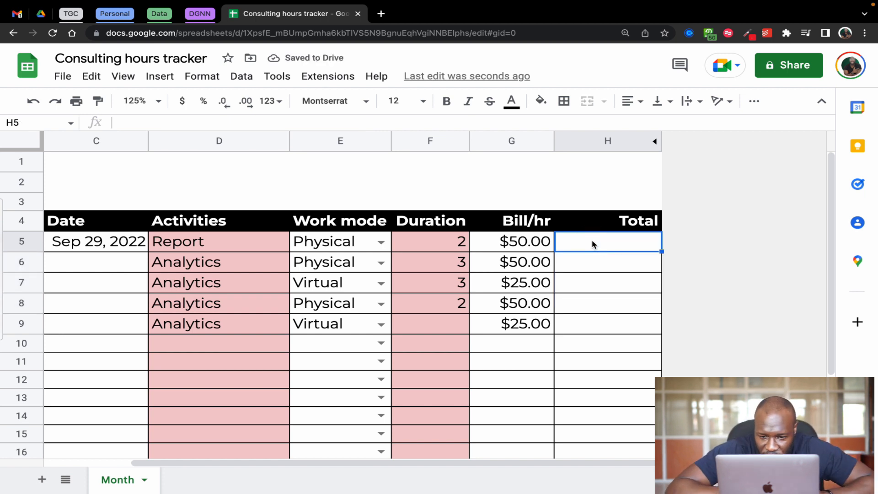
pyautogui.write('=')
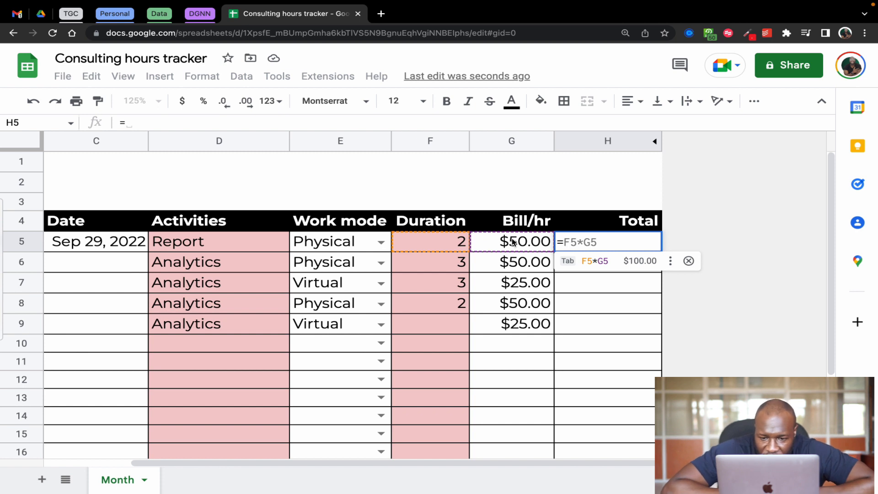
pyautogui.press('Tab')
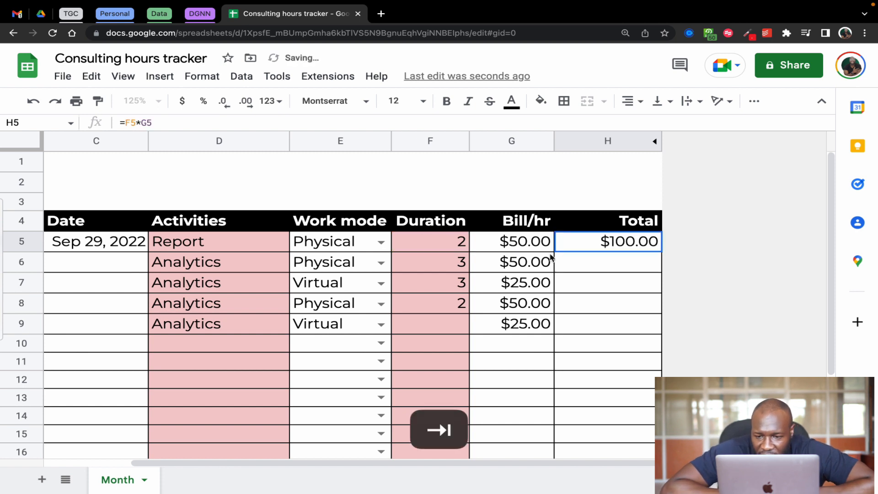
# Try filling the Total formula from H5 down to H9, and undo the fill
pyautogui.click(448, 261)
pyautogui.click(503, 270)
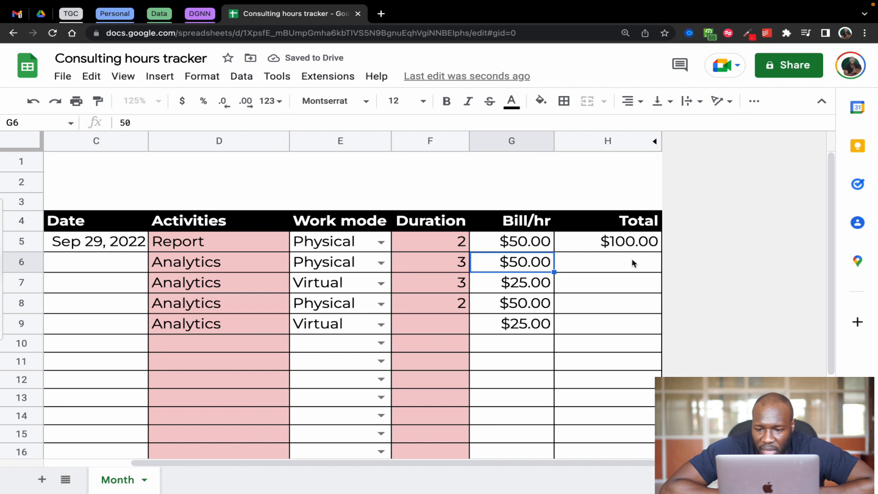
pyautogui.click(630, 262)
pyautogui.click(655, 243)
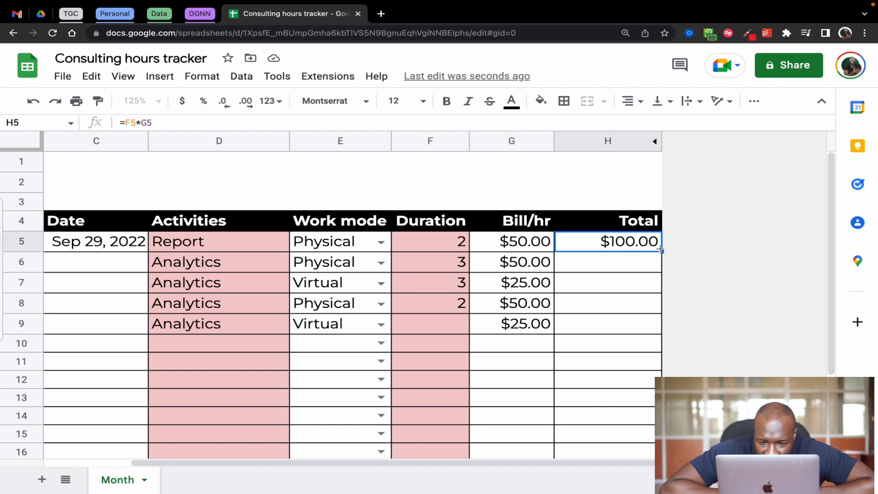
pyautogui.moveTo(661, 251); pyautogui.dragTo(664, 333)
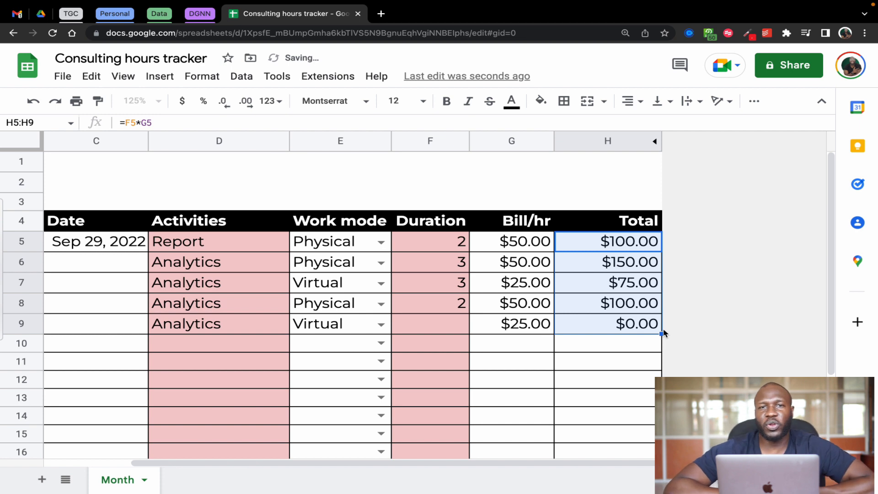
pyautogui.press('super+z')
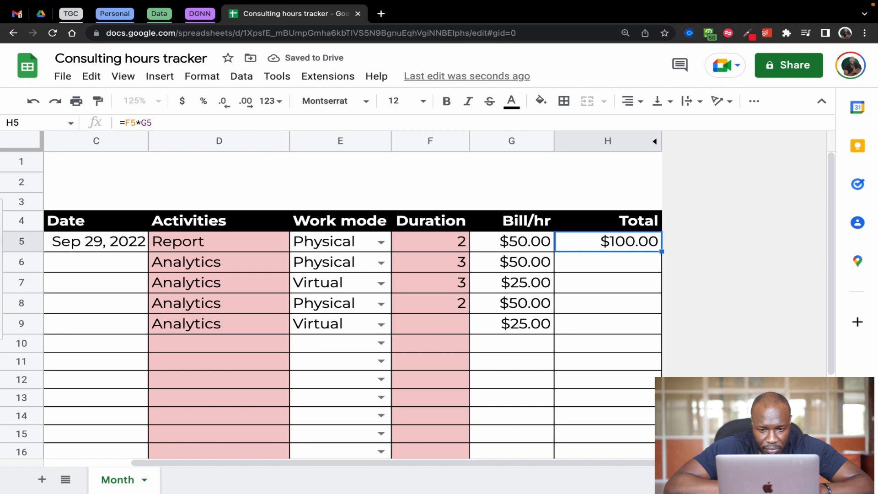
# Replace the formula in H5 with an IF that tests ISBLANK(F5:F) and leaves the true value empty
pyautogui.press('BackSpace')
pyautogui.write('=')
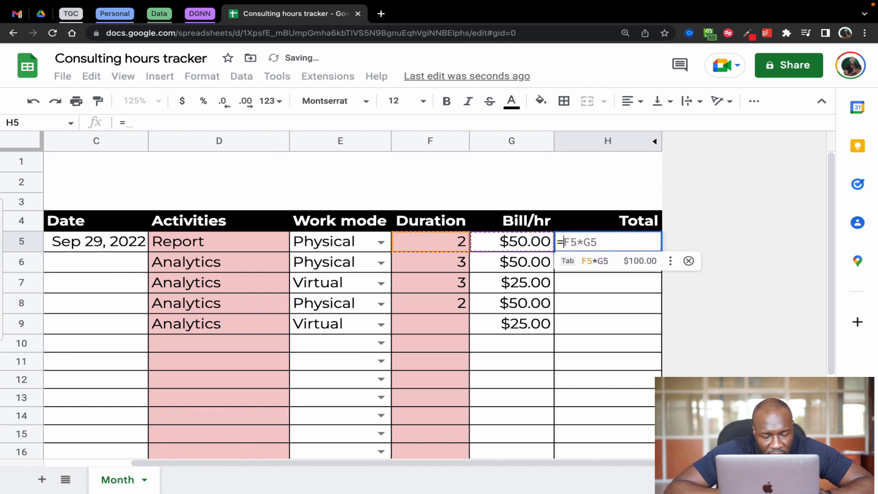
pyautogui.write('if')
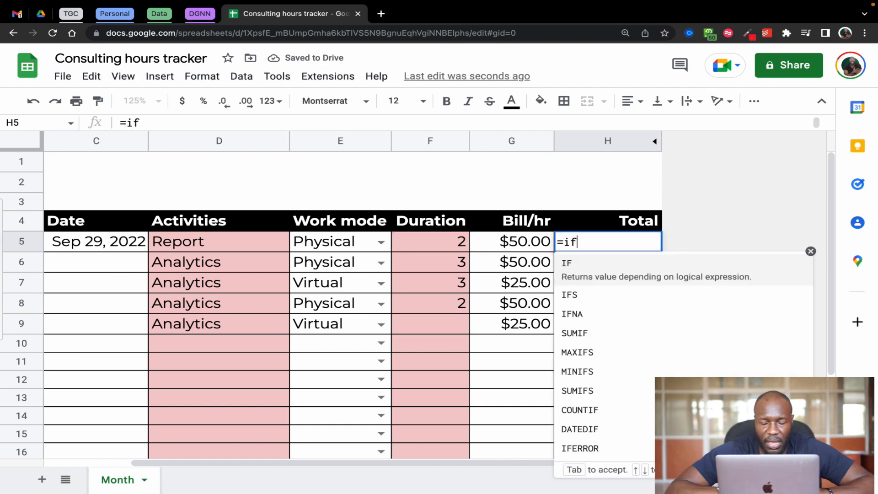
pyautogui.press('Tab')
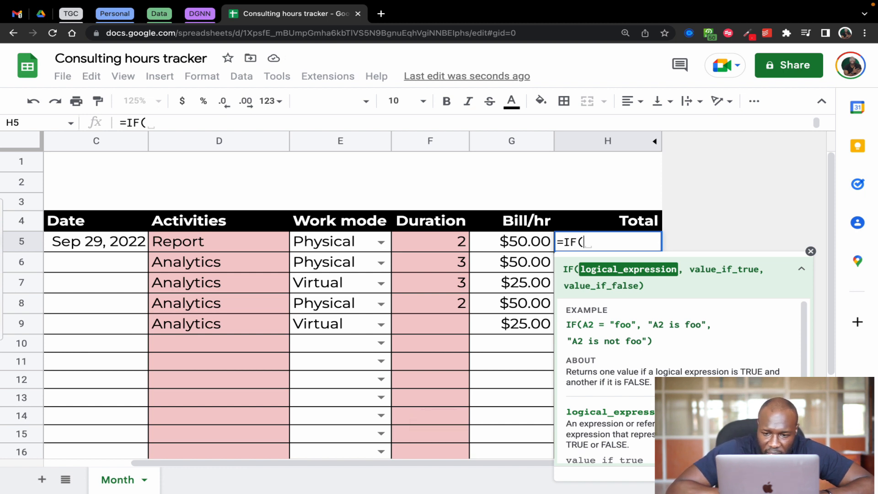
pyautogui.write('isbl')
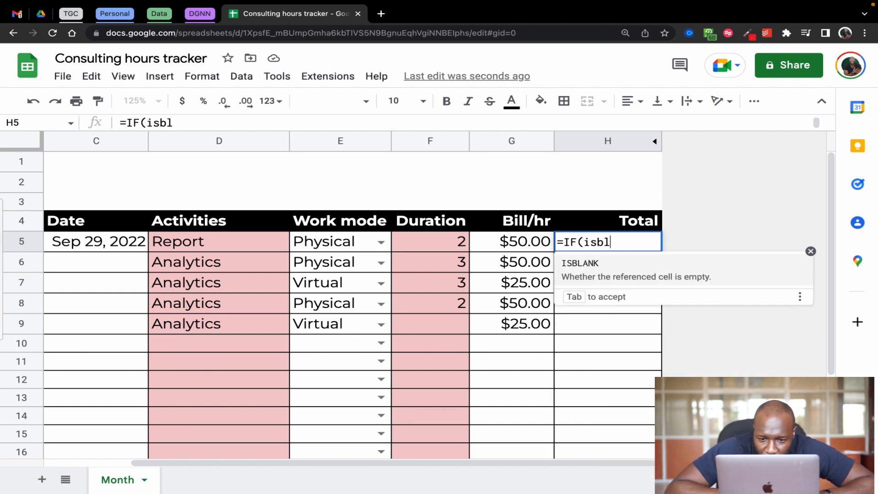
pyautogui.press('Tab')
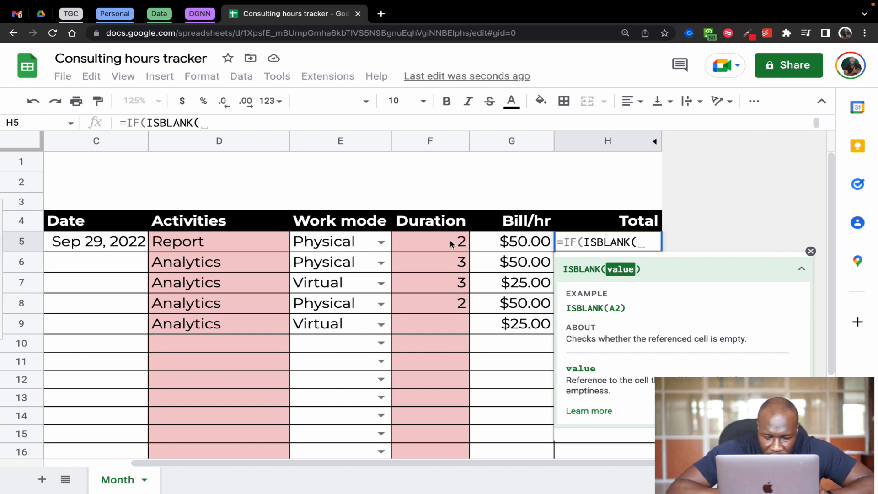
pyautogui.write('F')
pyautogui.write('5')
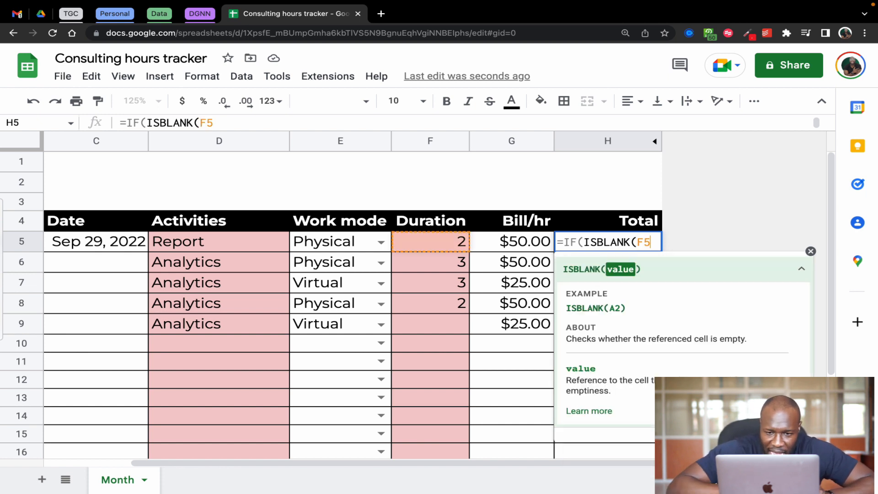
pyautogui.write(':F')
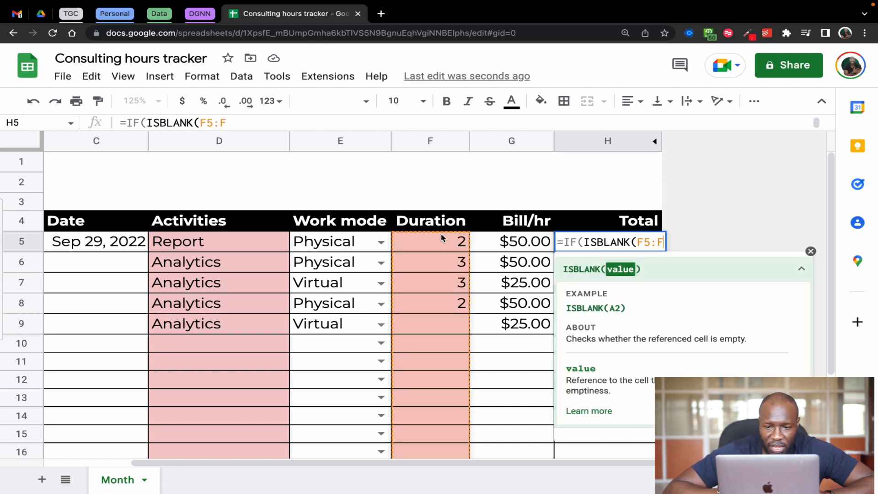
pyautogui.write(')')
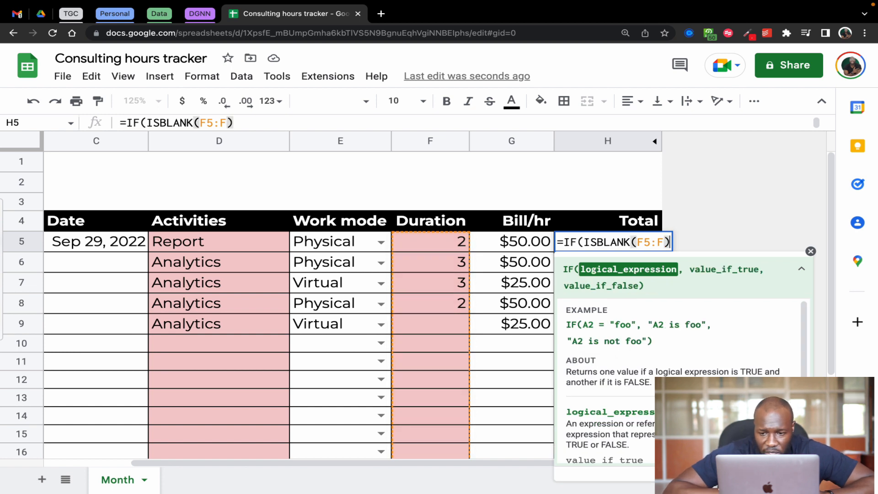
pyautogui.write(',,')
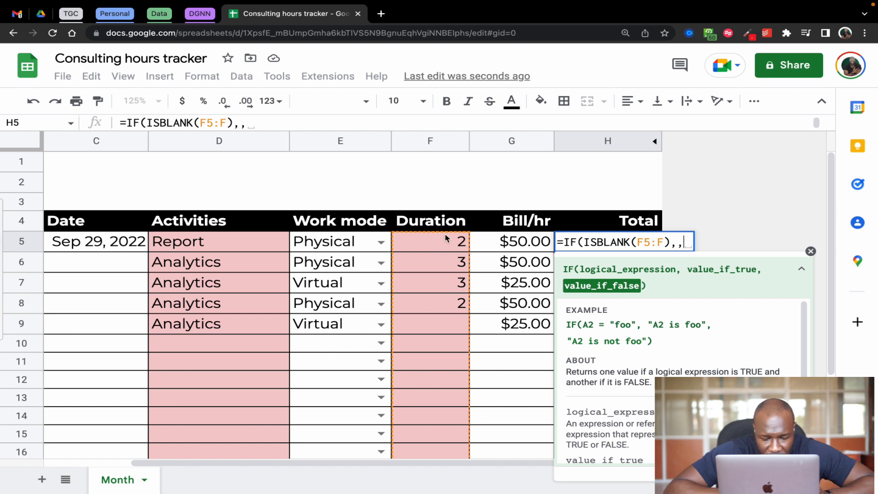
# Complete the IF formula in H5 with F5:F*G5:G as the value if false
pyautogui.click(445, 246)
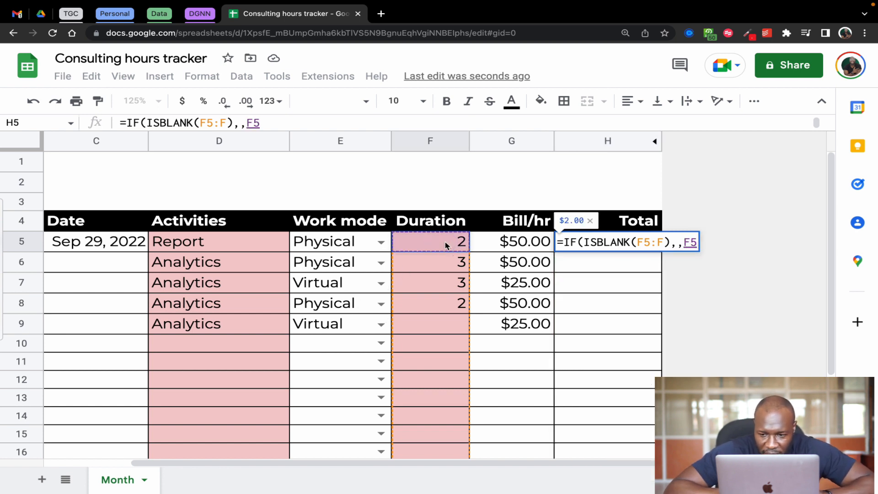
pyautogui.write(':F')
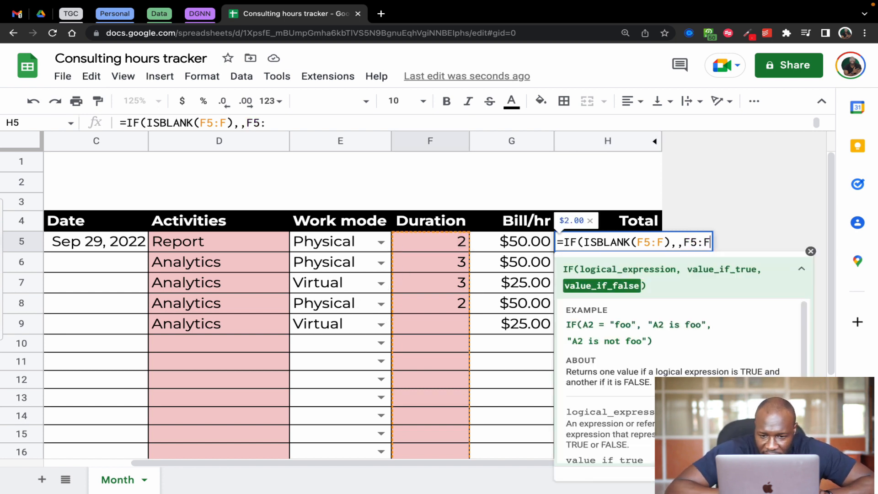
pyautogui.write('*')
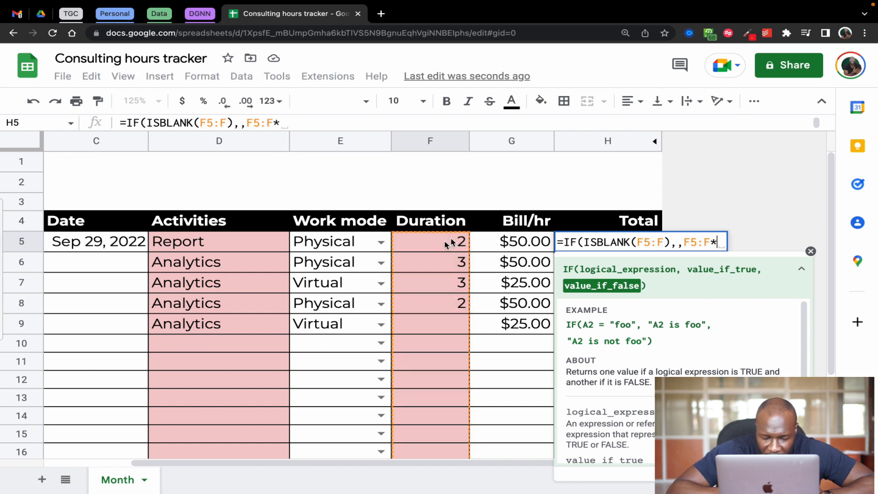
pyautogui.click(527, 241)
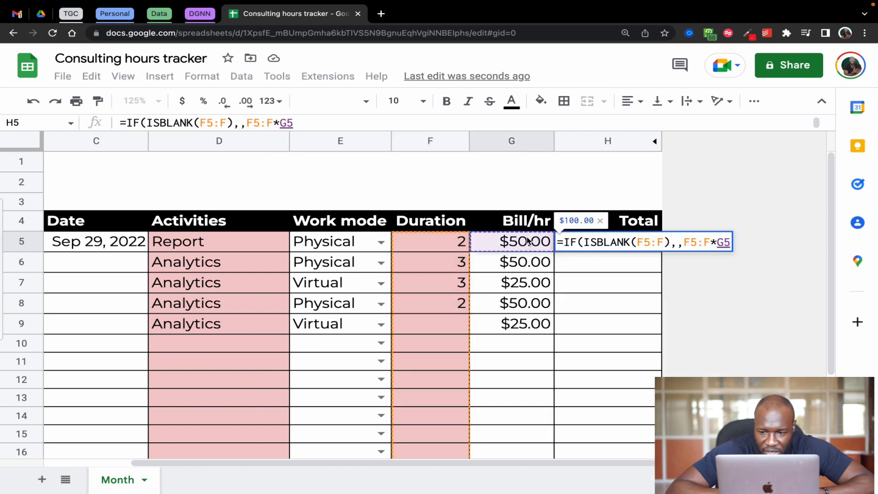
pyautogui.write(':G')
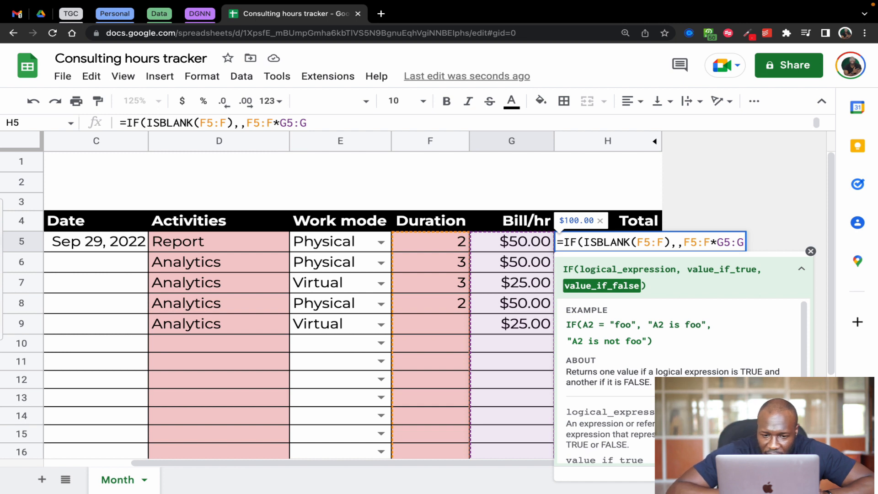
pyautogui.write(')')
pyautogui.press('Return')
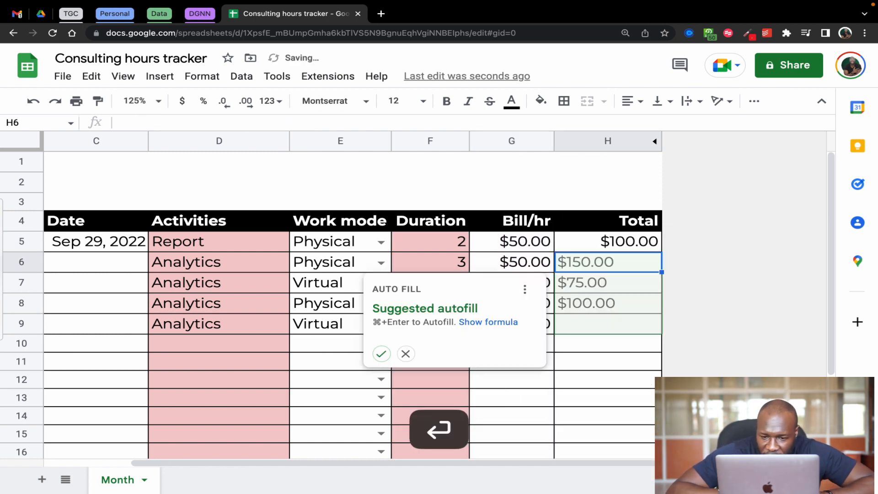
# Accept the suggested autofill of the Total formula for H6:H9, and check the formulas in H9, H8 and H5
pyautogui.press('super+Return')
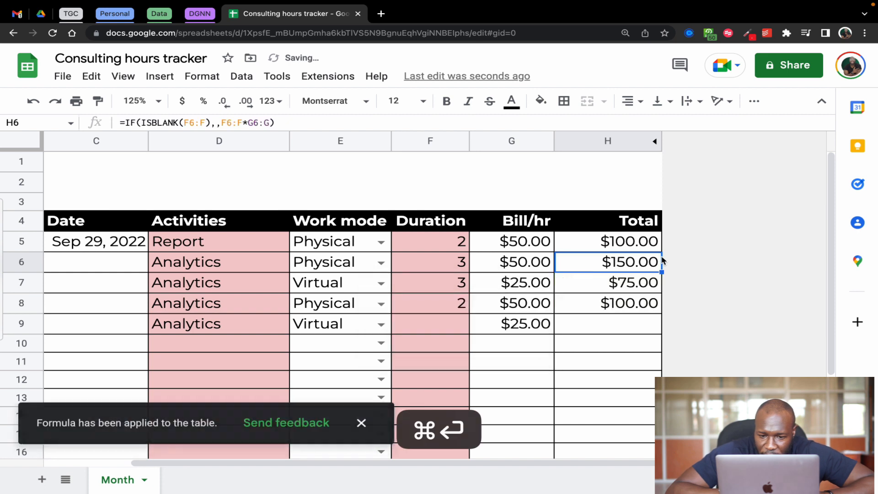
pyautogui.press('Down')
pyautogui.press('Down')
pyautogui.press('Down')
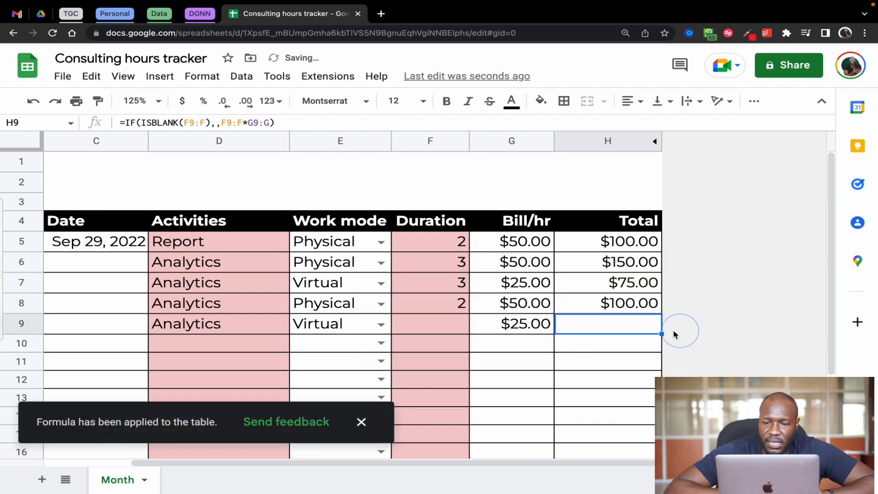
pyautogui.click(596, 308)
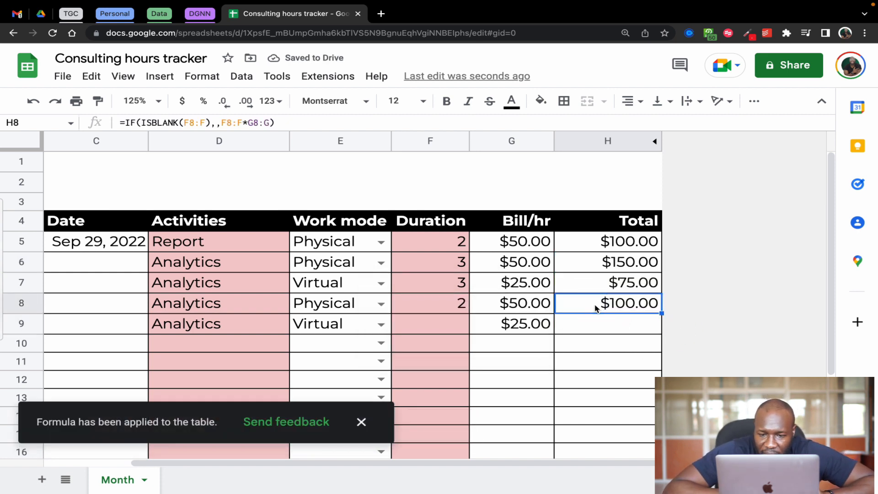
pyautogui.click(588, 244)
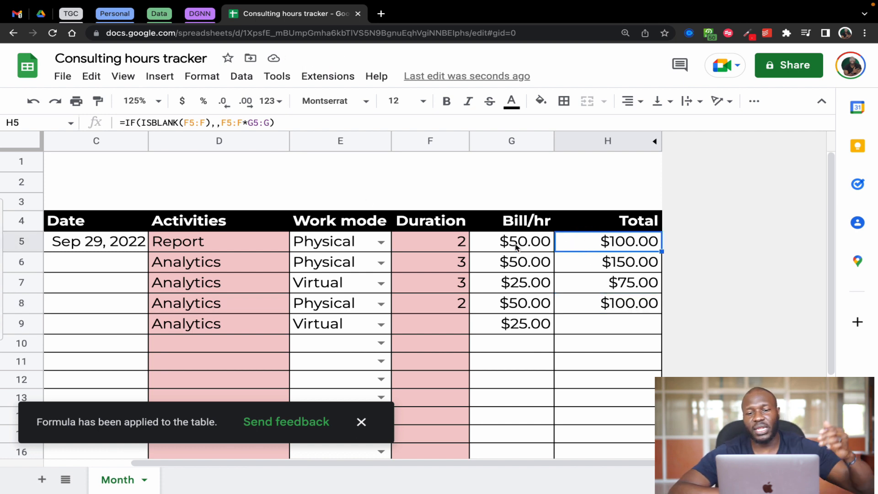
pyautogui.click(324, 122)
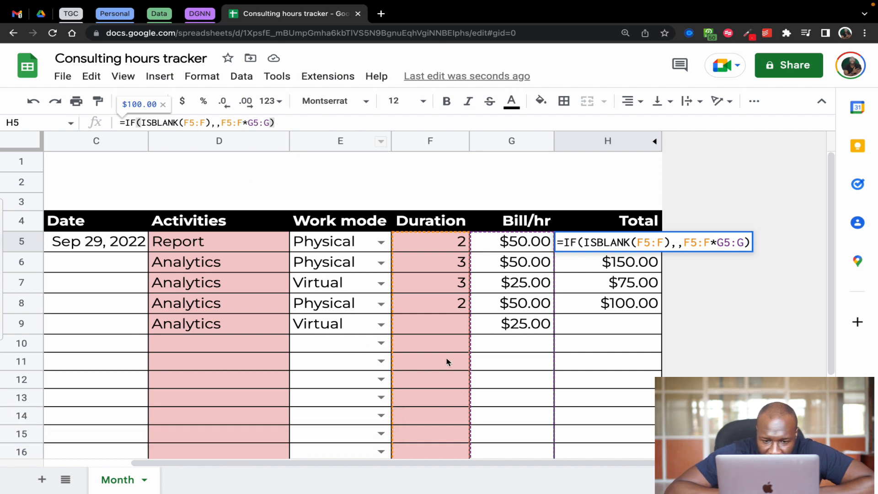
pyautogui.click(496, 346)
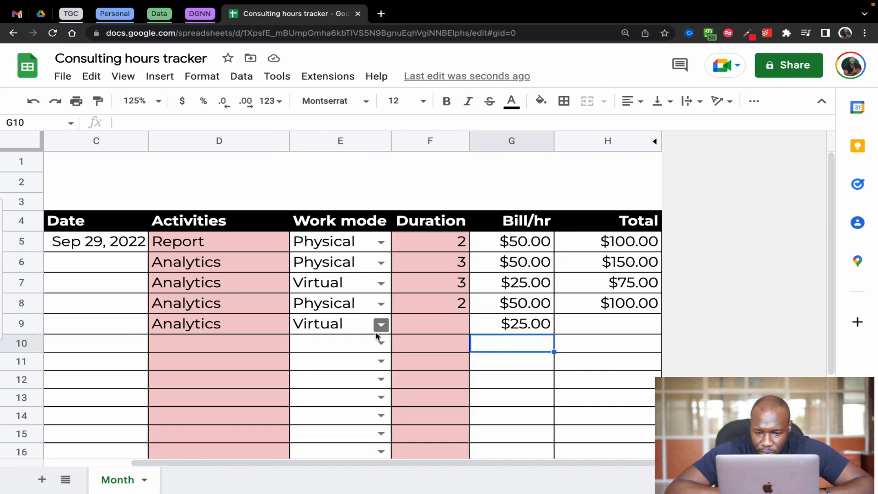
# Enter a Duration of 2 in F9 and F10, and set the Work mode in E10 to Virtual
pyautogui.click(440, 322)
pyautogui.write('2')
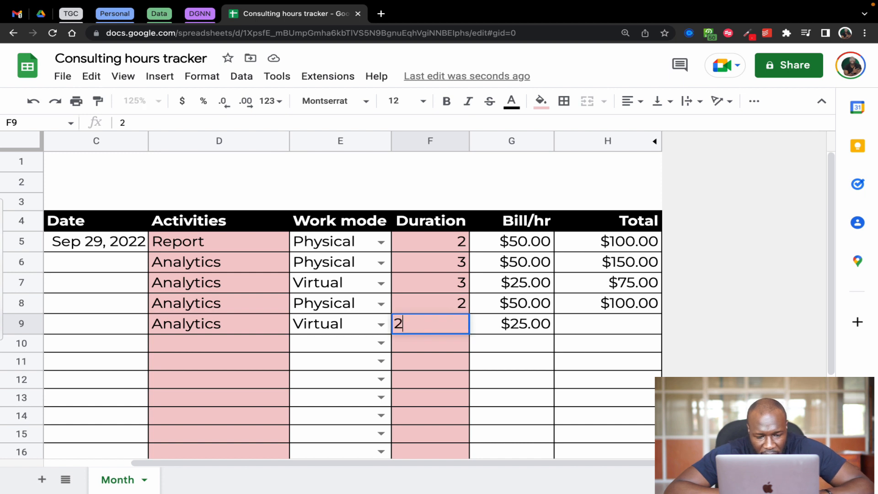
pyautogui.press('Return')
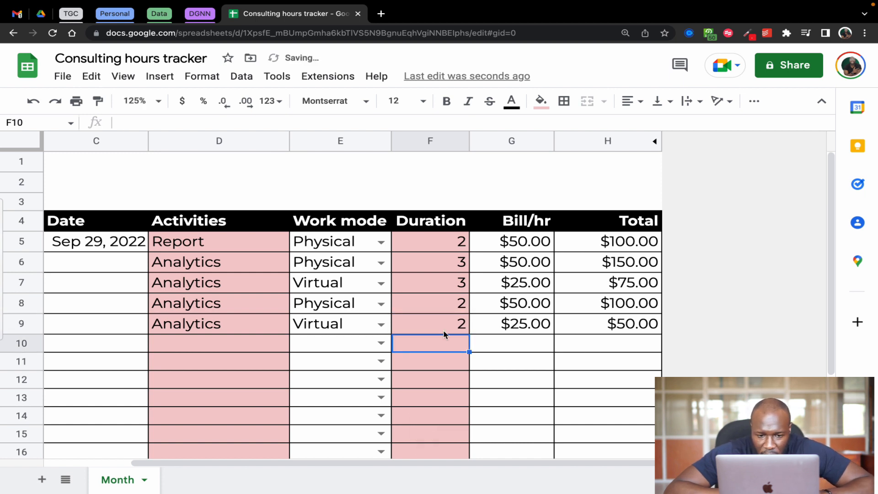
pyautogui.write('2')
pyautogui.press('Return')
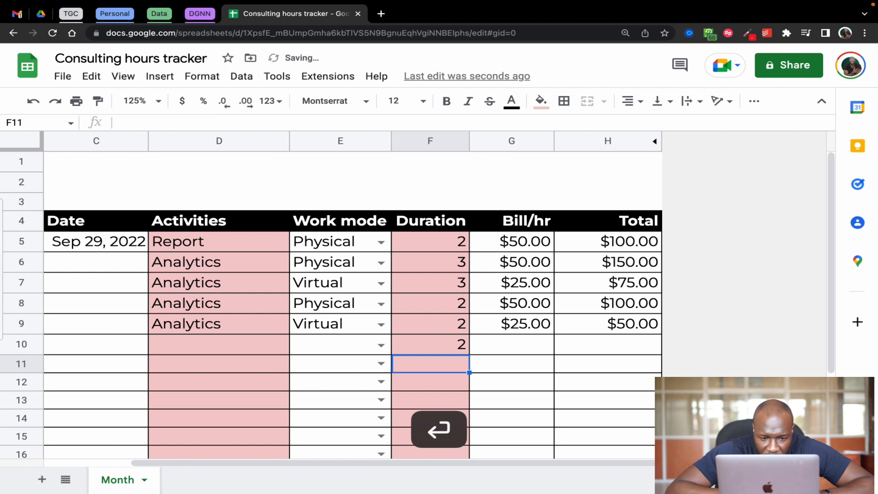
pyautogui.click(382, 345)
pyautogui.click(327, 365)
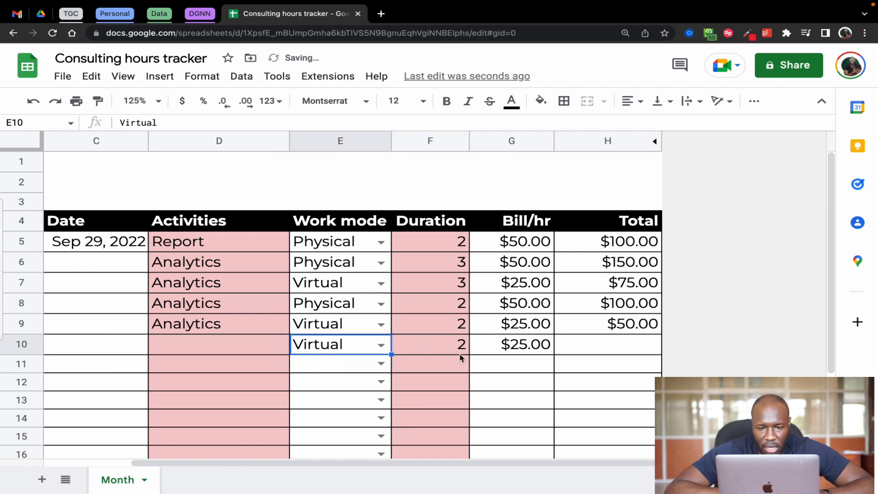
pyautogui.press('Return')
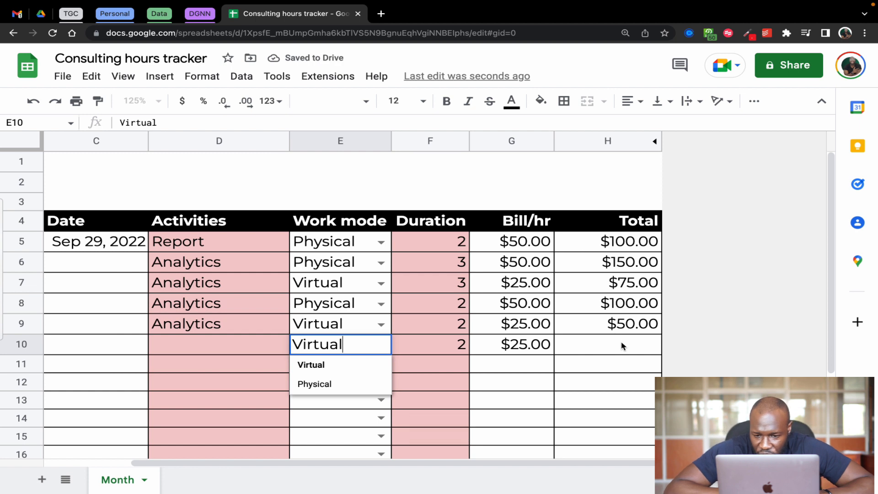
pyautogui.press('Return')
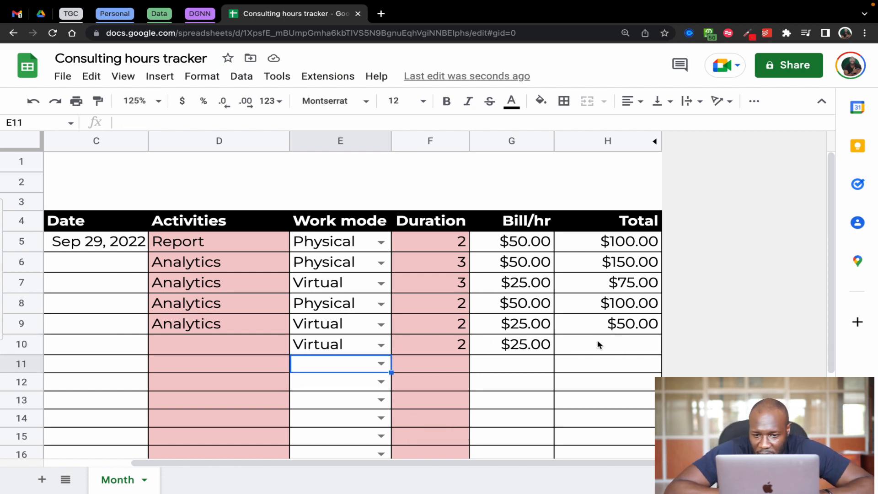
# Wrap the Total formula in H5 in ArrayFormula, and clear the individual formulas in H6:H9
pyautogui.click(589, 248)
pyautogui.click(291, 123)
pyautogui.press('shift+super+Return')
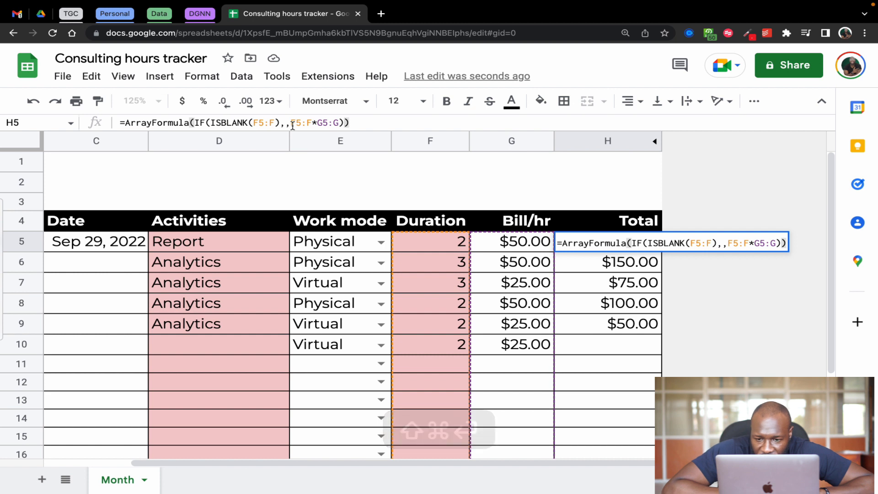
pyautogui.press('Return')
pyautogui.moveTo(590, 270); pyautogui.dragTo(596, 327)
pyautogui.press('Delete')
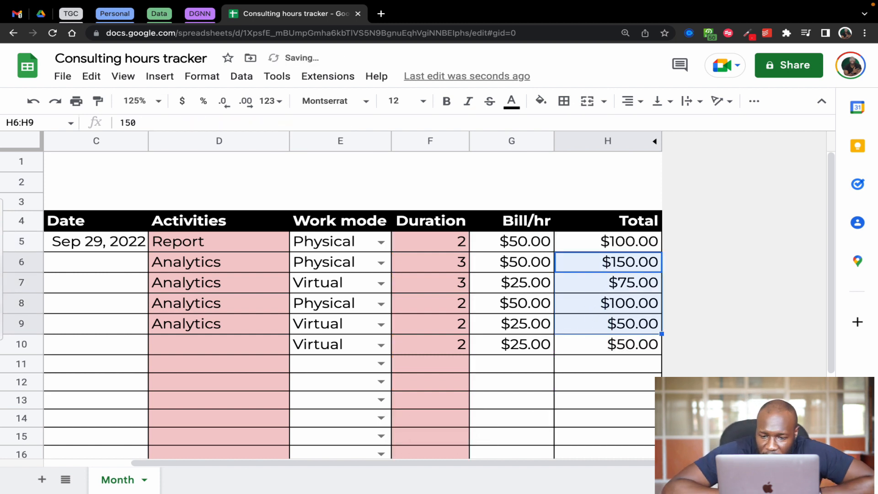
pyautogui.click(603, 364)
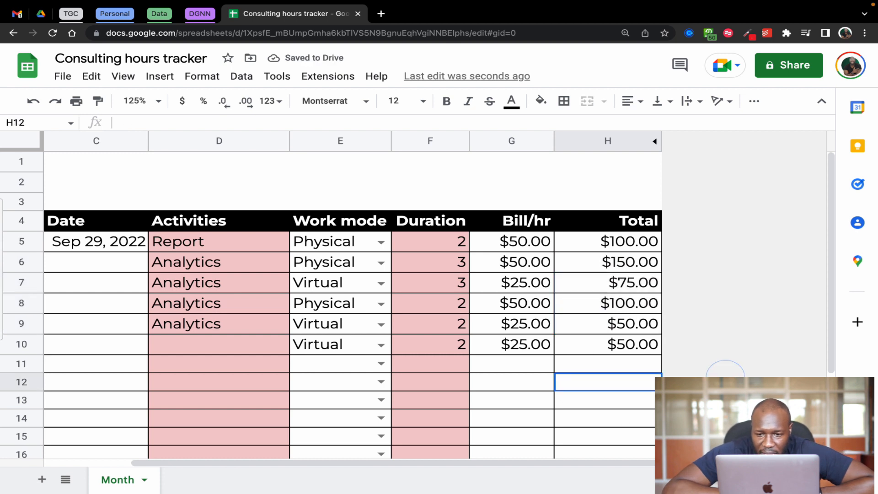
pyautogui.click(595, 347)
pyautogui.moveTo(579, 241); pyautogui.dragTo(573, 360)
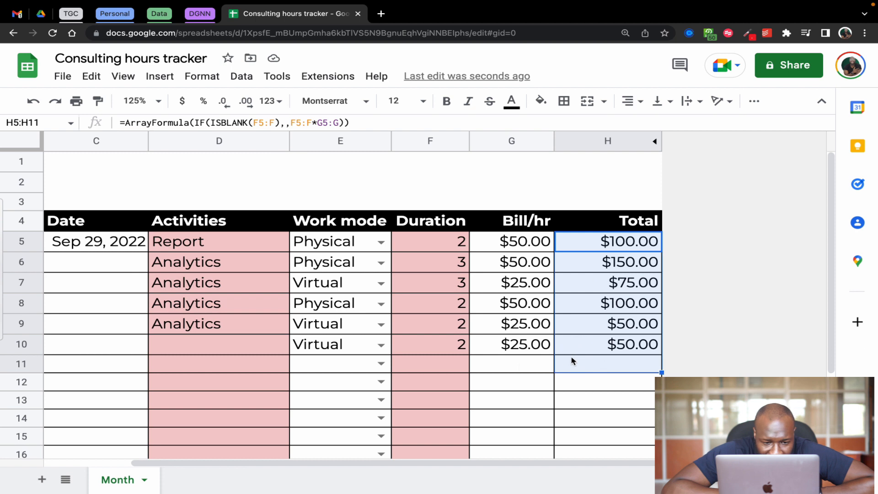
# Set the Work mode in E11 to Physical with a Duration of 4, and check the Total in H11
pyautogui.click(445, 366)
pyautogui.click(379, 364)
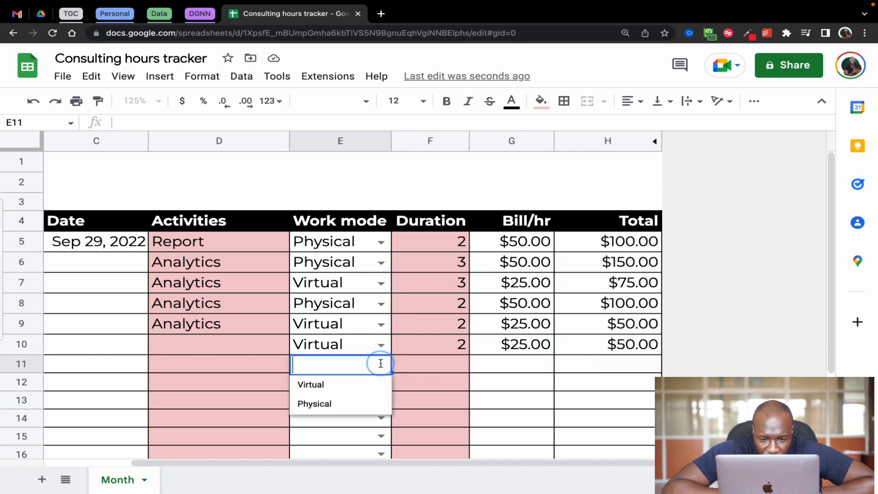
pyautogui.click(323, 403)
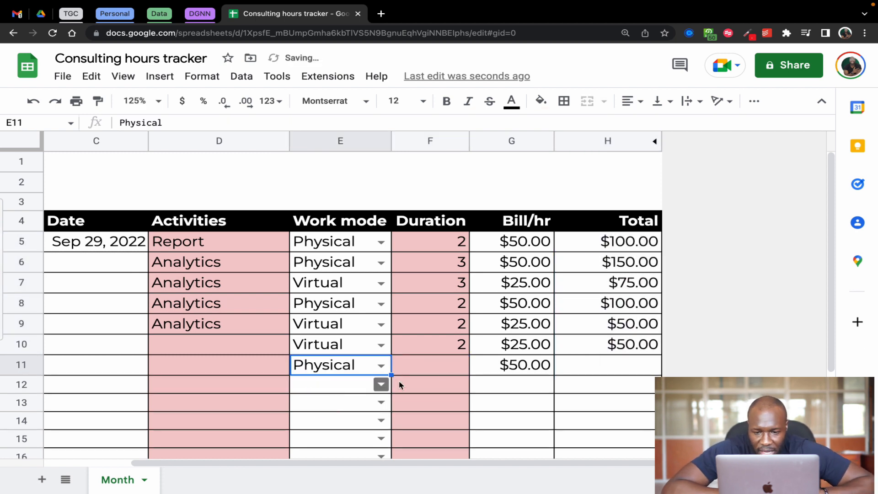
pyautogui.click(447, 369)
pyautogui.write('4')
pyautogui.press('Tab')
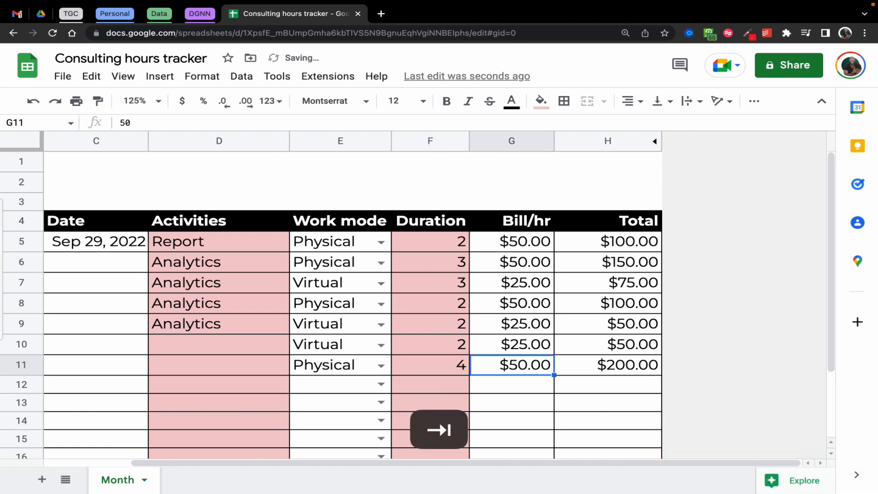
pyautogui.click(586, 371)
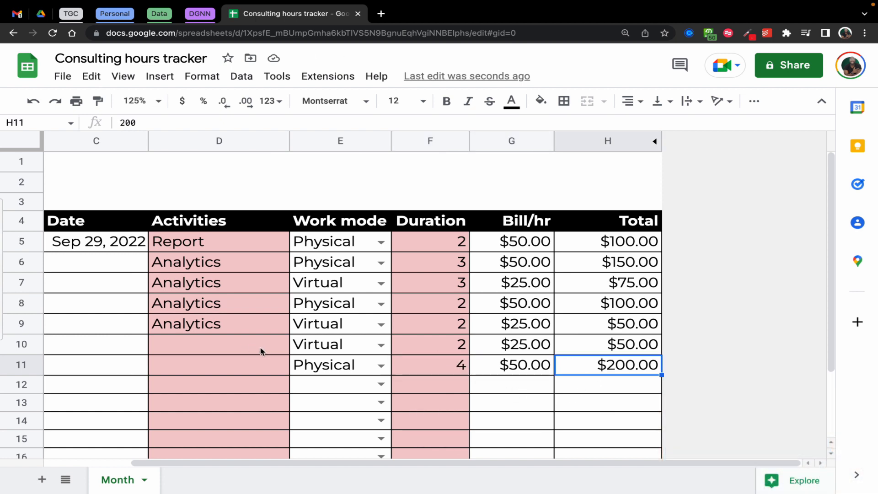
# Clear the test entries from E10:H11
pyautogui.click(297, 350)
pyautogui.press('shift+super+Right')
pyautogui.press('shift+super+Down')
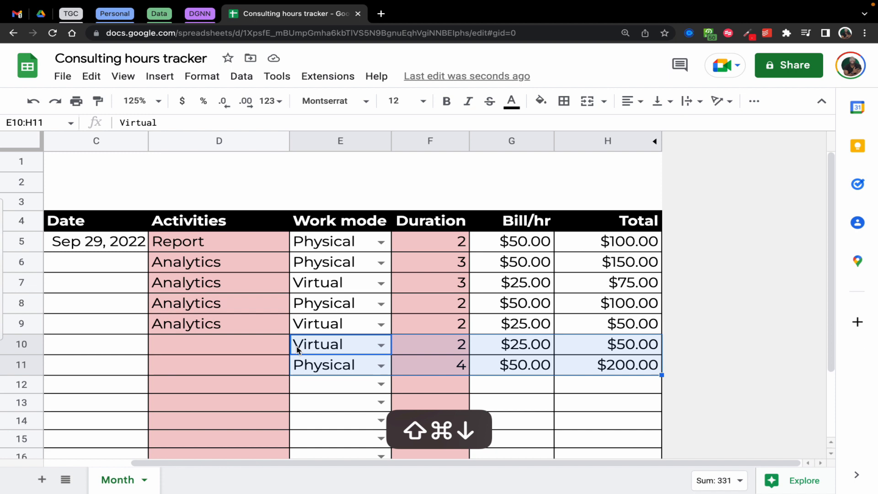
pyautogui.press('Delete')
pyautogui.hscroll(-5, 95, 379)
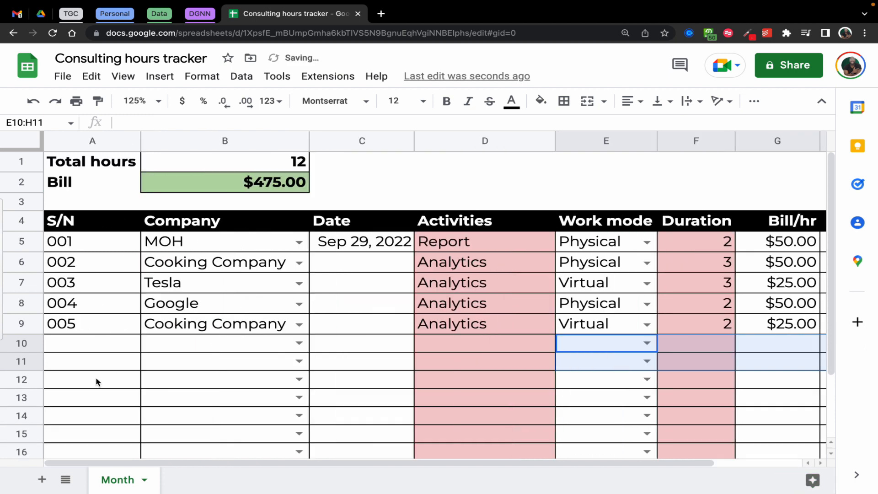
pyautogui.hscroll(5, 165, 355)
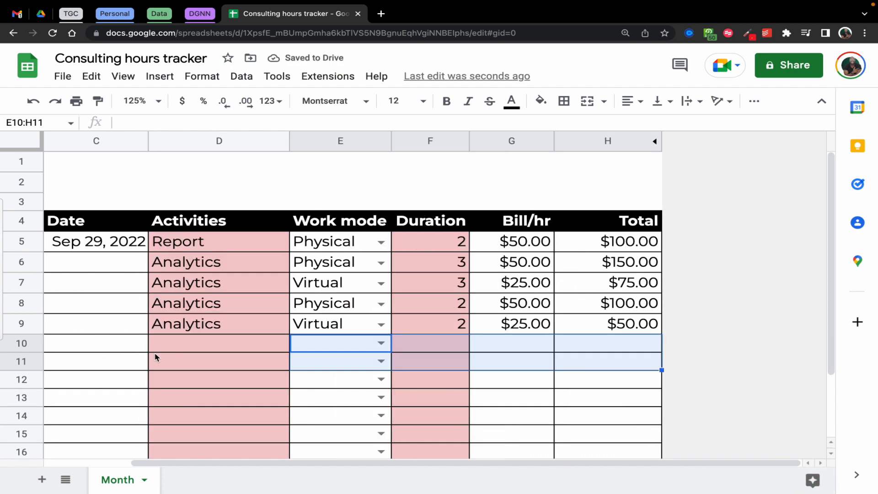
pyautogui.click(366, 405)
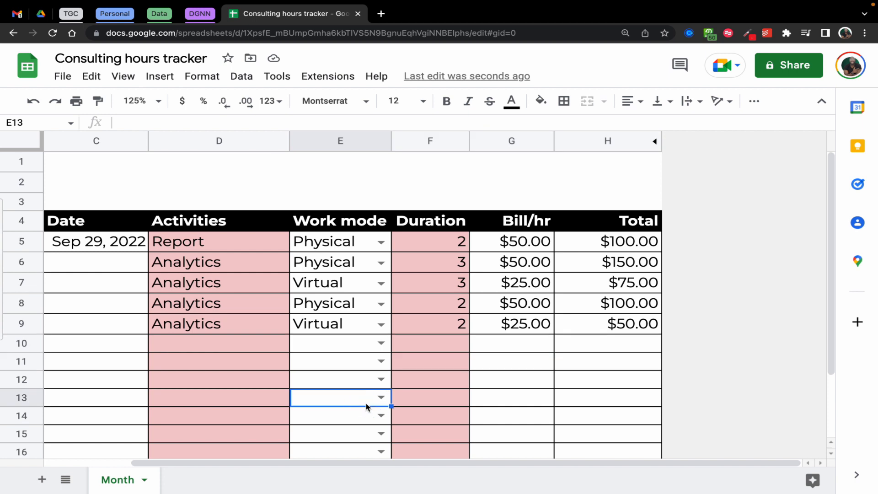
# Reduce the browser zoom to 100% so that all tracker columns fit in the window
pyautogui.hscroll(-5, 487, 377)
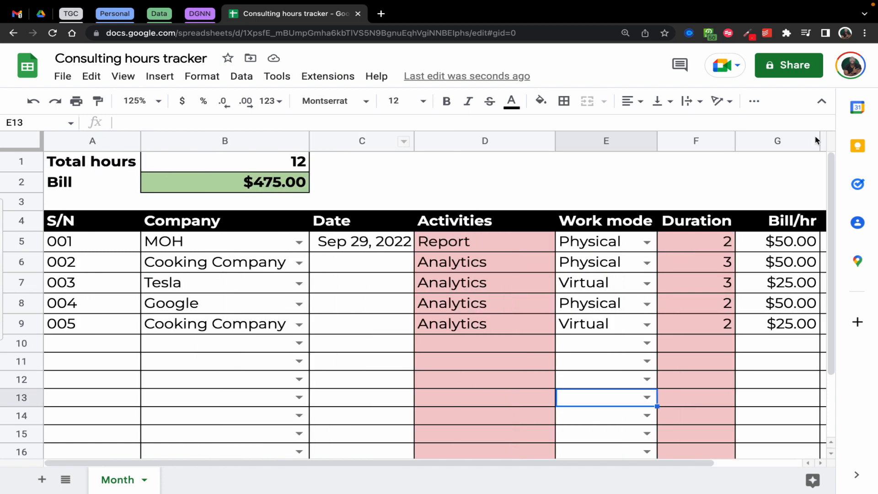
pyautogui.click(864, 33)
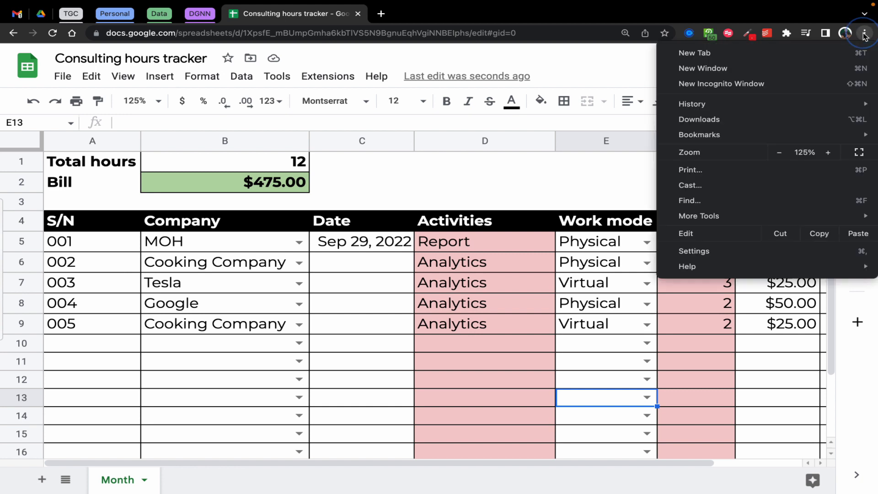
pyautogui.click(787, 153)
pyautogui.click(786, 153)
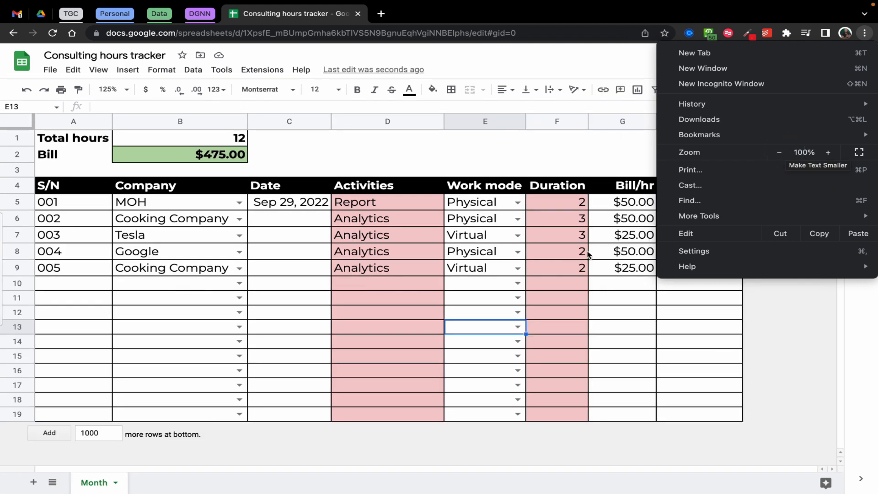
pyautogui.click(502, 337)
# Re-create the Total hours formula in B1 as =SUM(F5:F), and check it against the Duration values in F5:F9
pyautogui.click(220, 143)
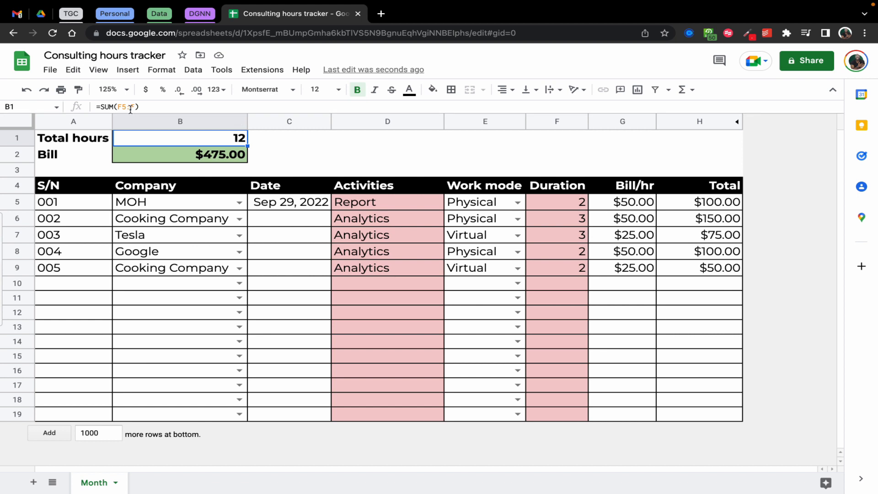
pyautogui.press('Delete')
pyautogui.write('=')
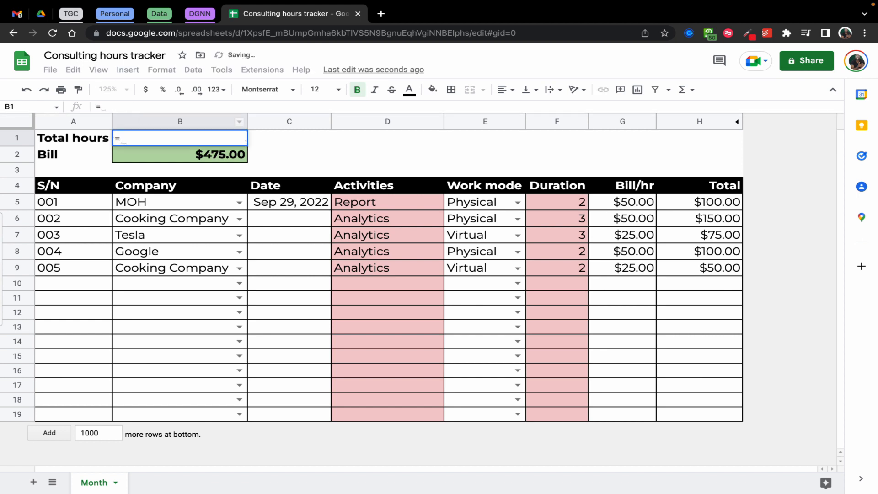
pyautogui.write('sum')
pyautogui.press('Tab')
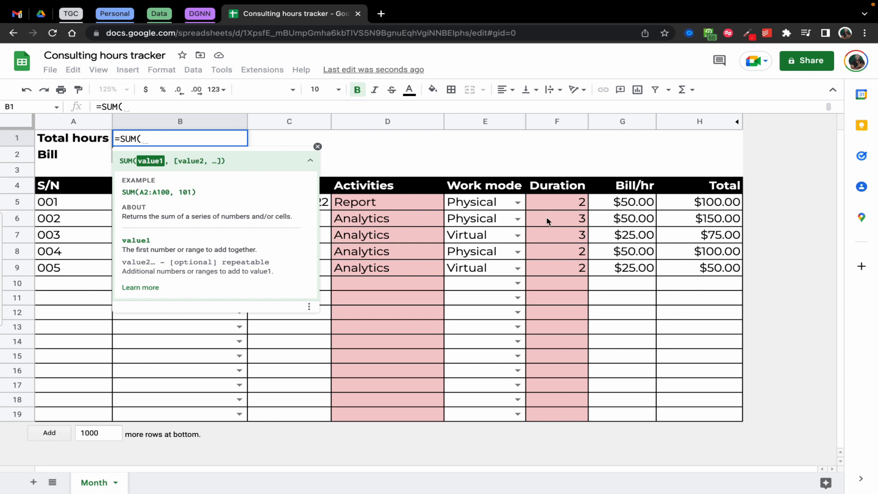
pyautogui.moveTo(549, 208); pyautogui.dragTo(549, 414)
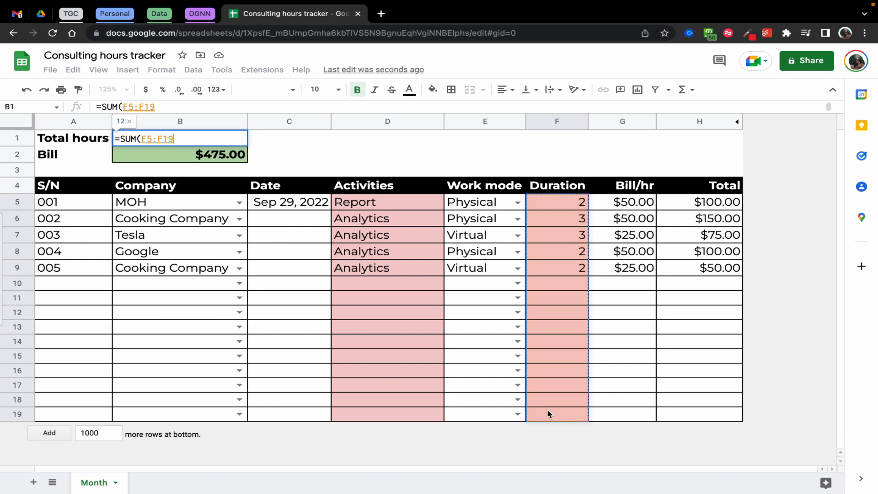
pyautogui.press('BackSpace')
pyautogui.press('BackSpace')
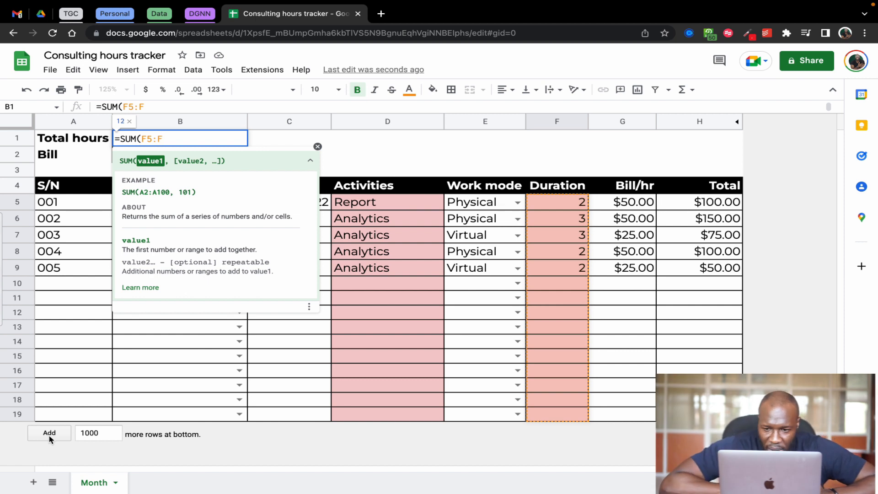
pyautogui.write(')')
pyautogui.press('Return')
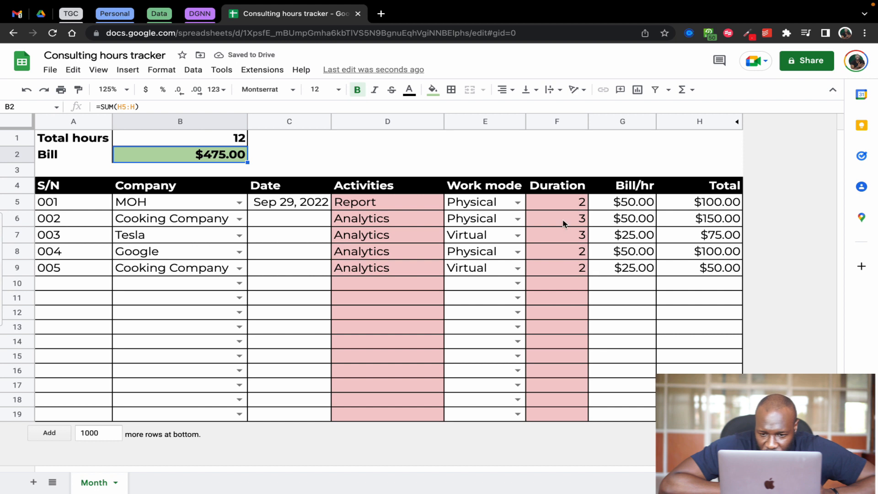
pyautogui.click(565, 206)
pyautogui.moveTo(566, 206); pyautogui.dragTo(567, 267)
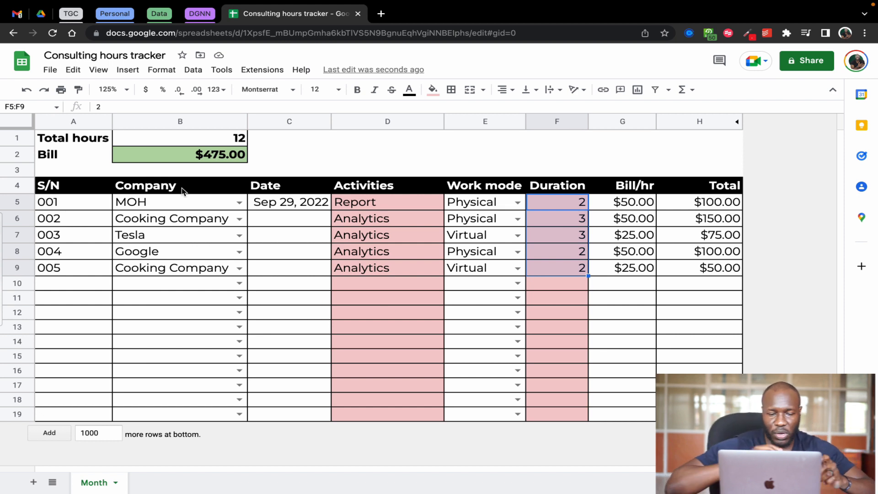
# Re-create the Bill formula in B2 as =SUM(H5:H), covering the open-ended Total column
pyautogui.click(178, 156)
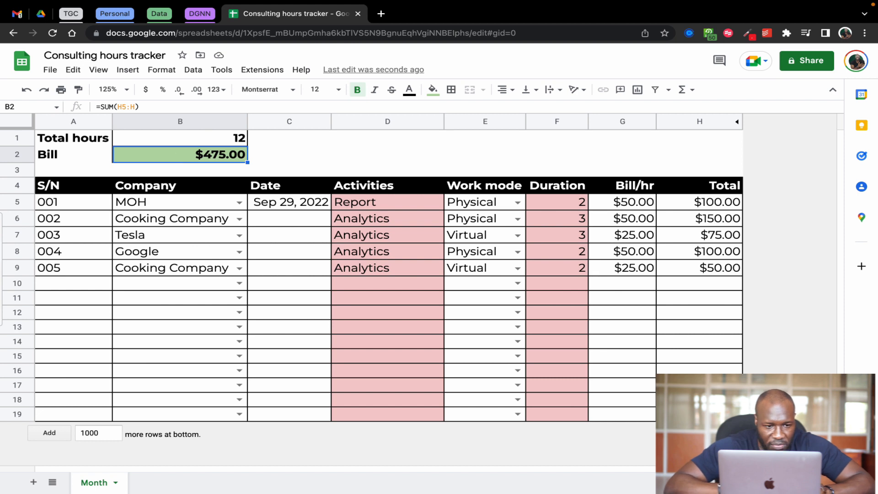
pyautogui.press('BackSpace')
pyautogui.write('=SUM')
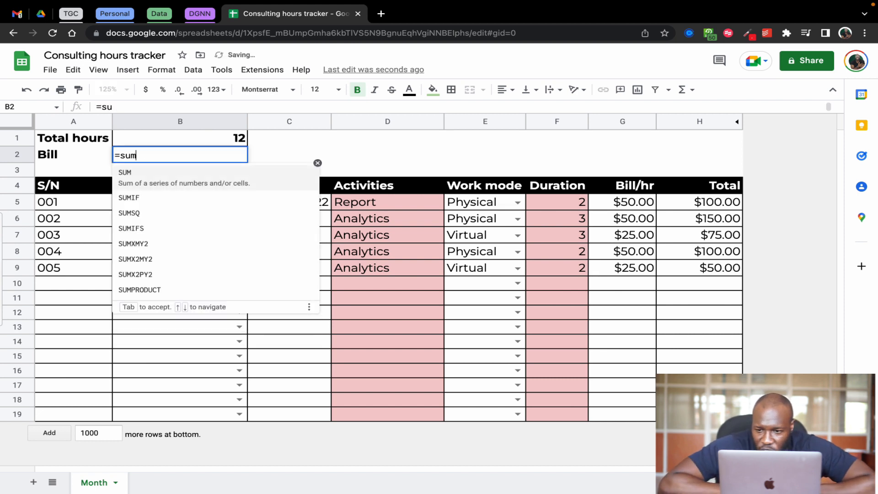
pyautogui.press('Tab')
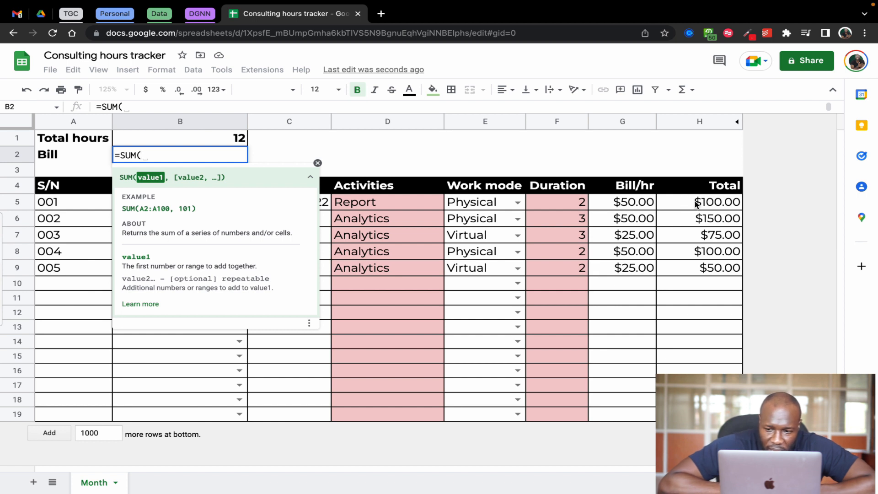
pyautogui.moveTo(691, 206); pyautogui.dragTo(697, 414)
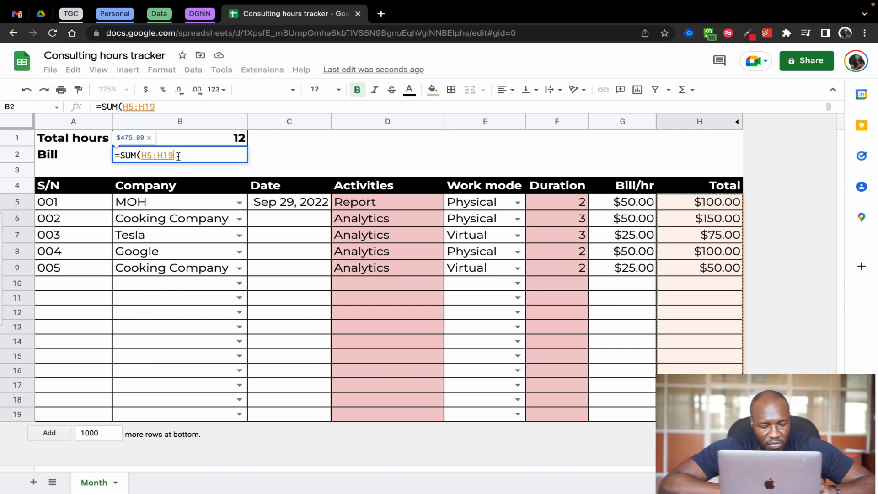
pyautogui.press('BackSpace')
pyautogui.press('BackSpace')
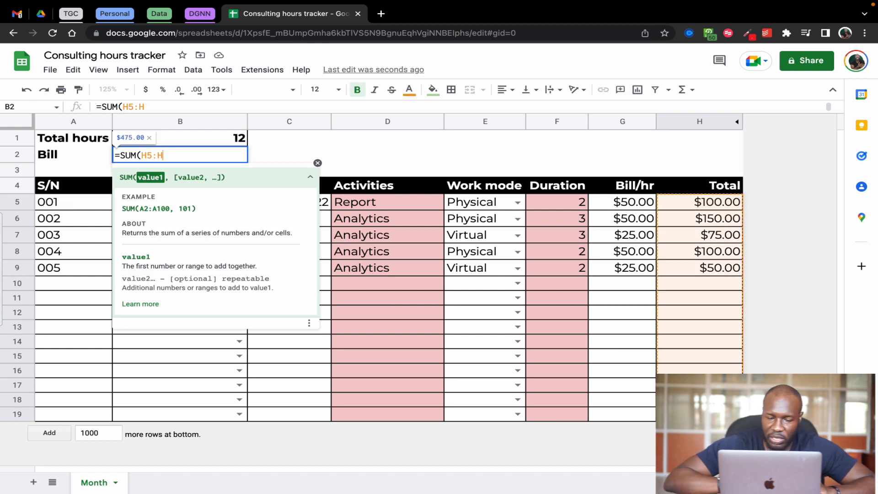
pyautogui.write(')')
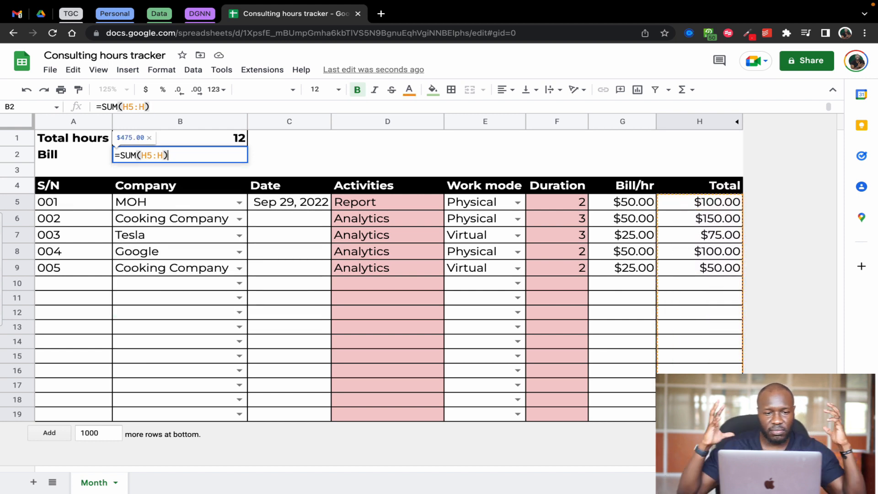
pyautogui.press('Return')
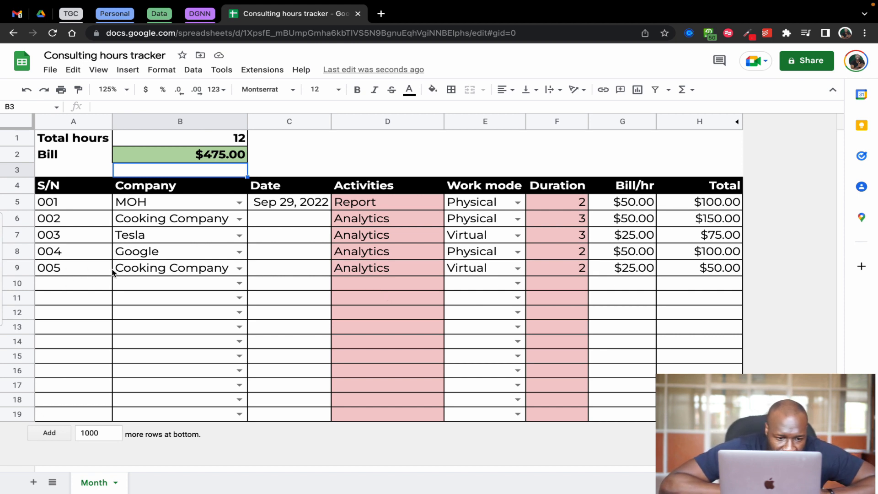
# Start a new entry in row 10 with company Tesla, the current date Sep 29, 2022 and the activity Analytics
pyautogui.click(239, 283)
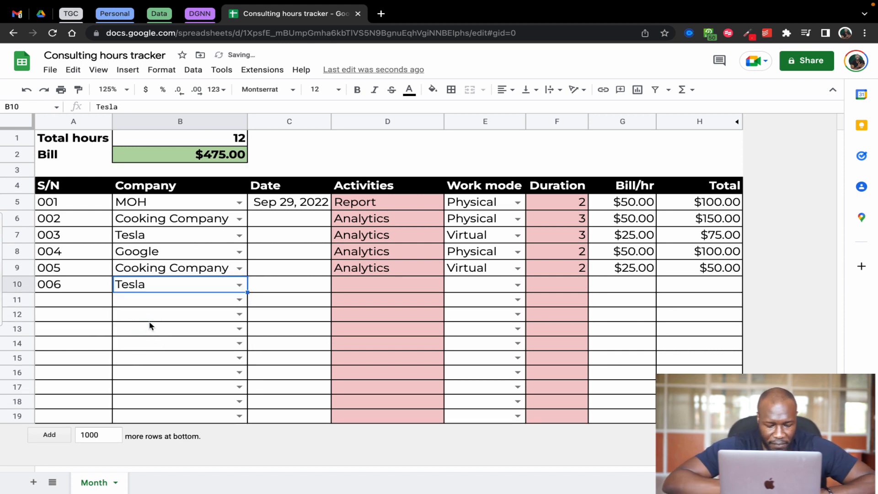
pyautogui.press('Tab')
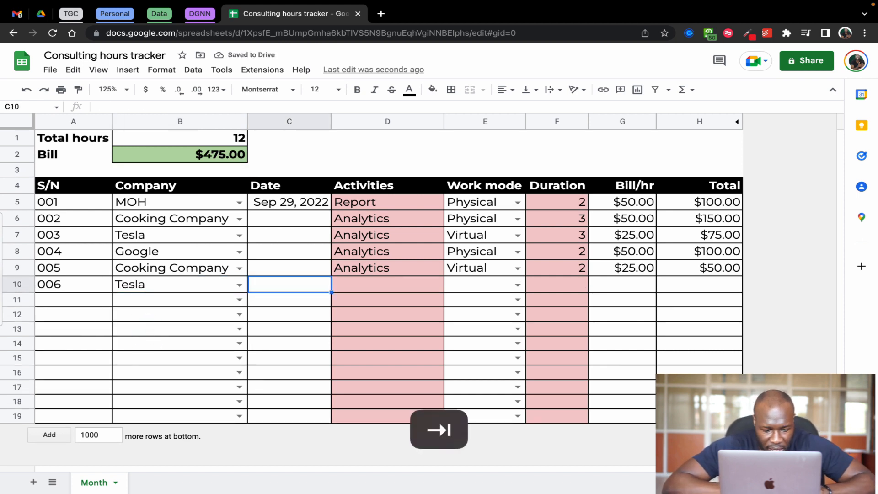
pyautogui.press('super+semicolon')
pyautogui.press('Tab')
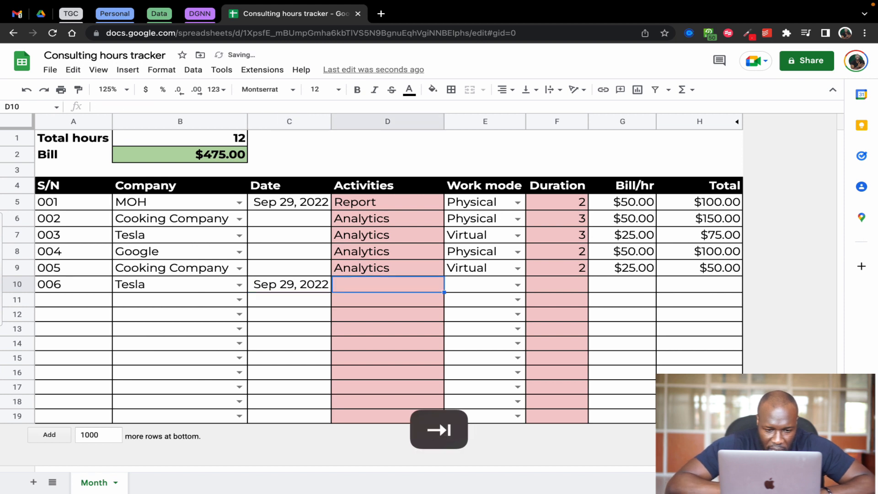
pyautogui.write('AA')
pyautogui.write('al')
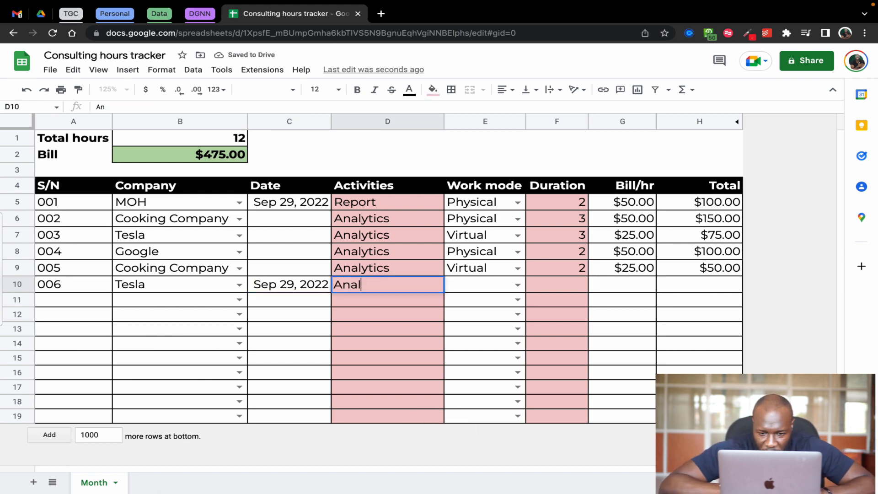
pyautogui.write('y')
pyautogui.press('Tab')
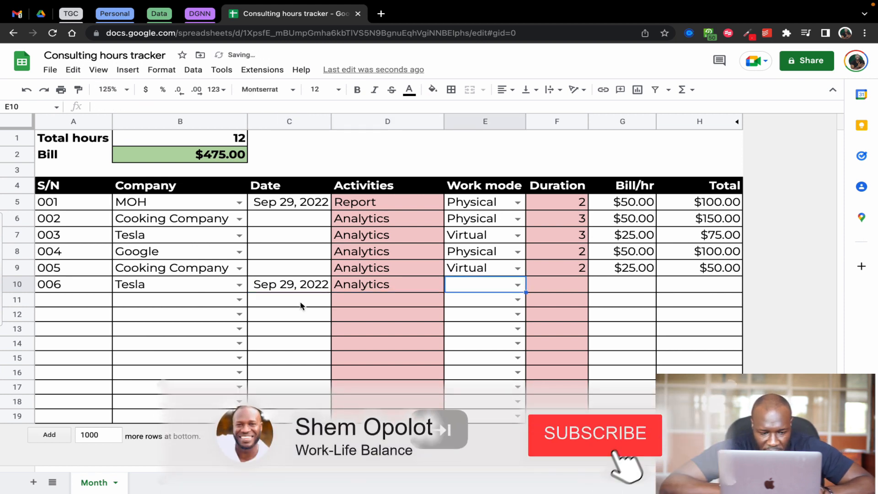
# Set the Work mode in E10 to Physical with a Duration of 5, and check the Total in H10
pyautogui.click(517, 285)
pyautogui.click(485, 317)
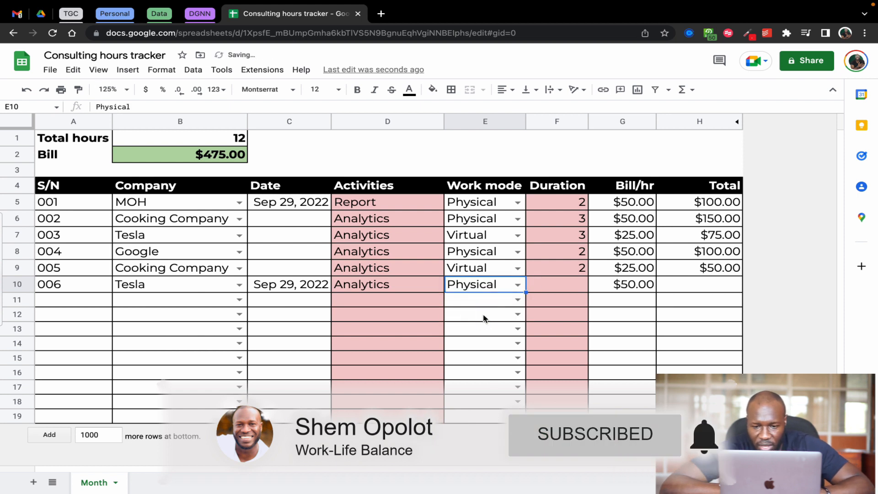
pyautogui.press('Tab')
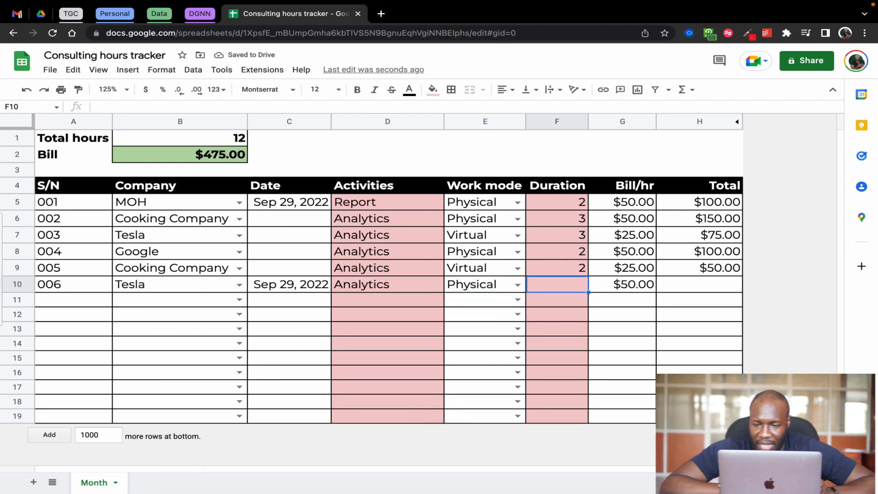
pyautogui.press('Tab')
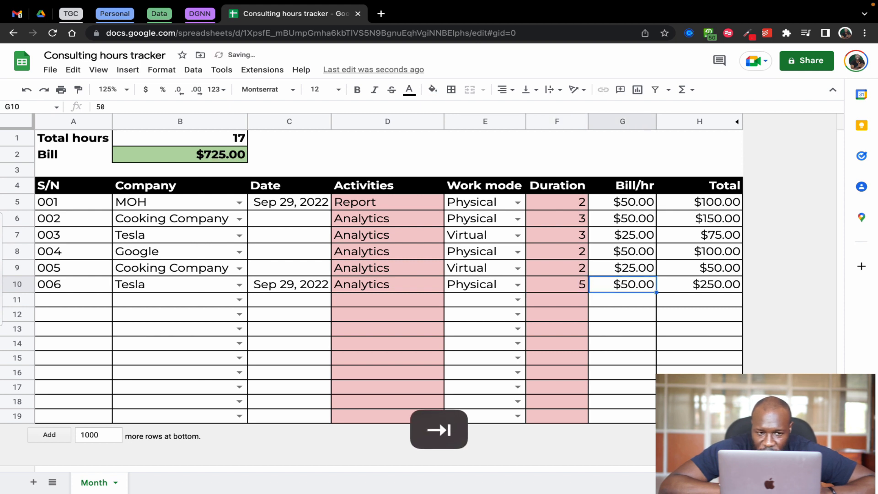
pyautogui.click(711, 289)
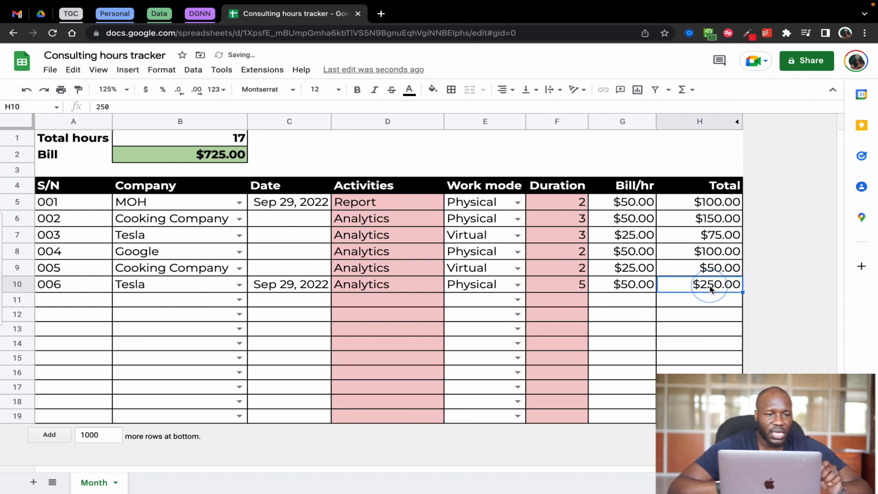